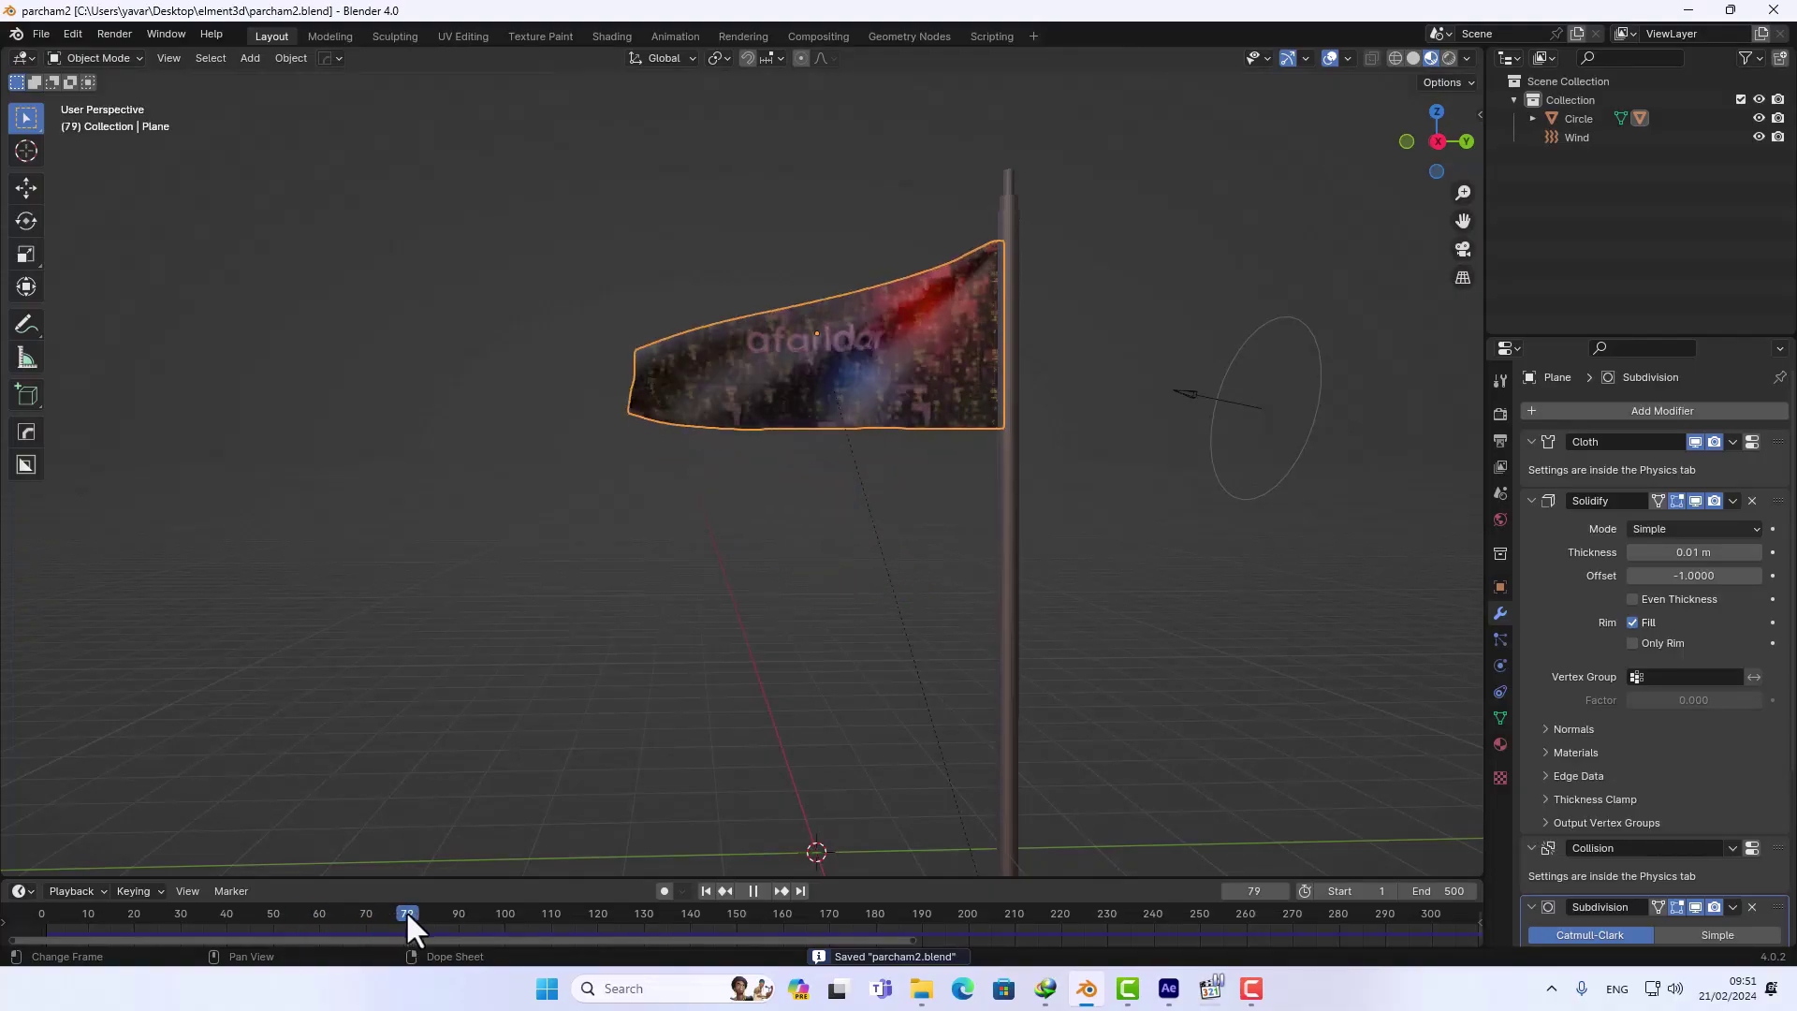
- Scrub the flag's cloth animation and stop it at frame 131
mouse_move(406, 910)
left_mouse_down()
mouse_move(563, 918)
mouse_move(1011, 848)
left_mouse_up()
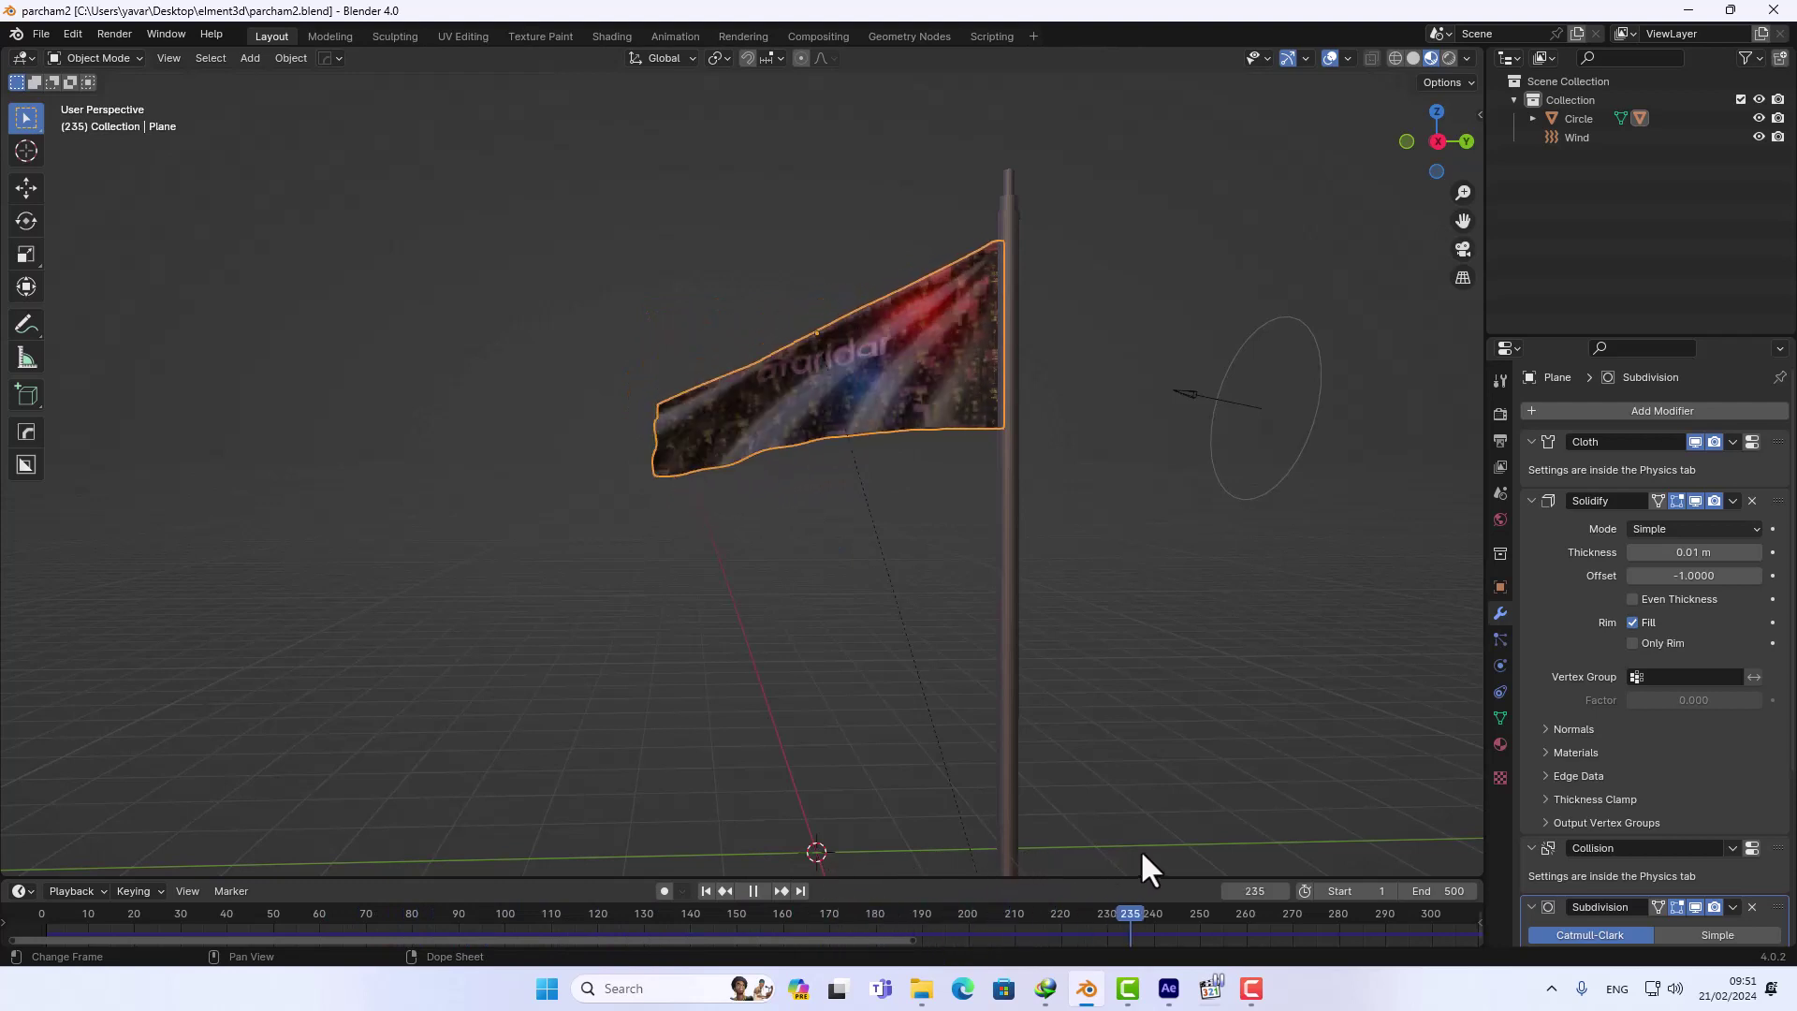
mouse_move(1310, 861)
left_mouse_down()
mouse_move(1181, 833)
mouse_move(549, 796)
mouse_move(241, 814)
mouse_move(1390, 799)
mouse_move(26, 810)
mouse_move(1273, 784)
mouse_move(237, 814)
mouse_move(587, 786)
left_mouse_up()
key("space")
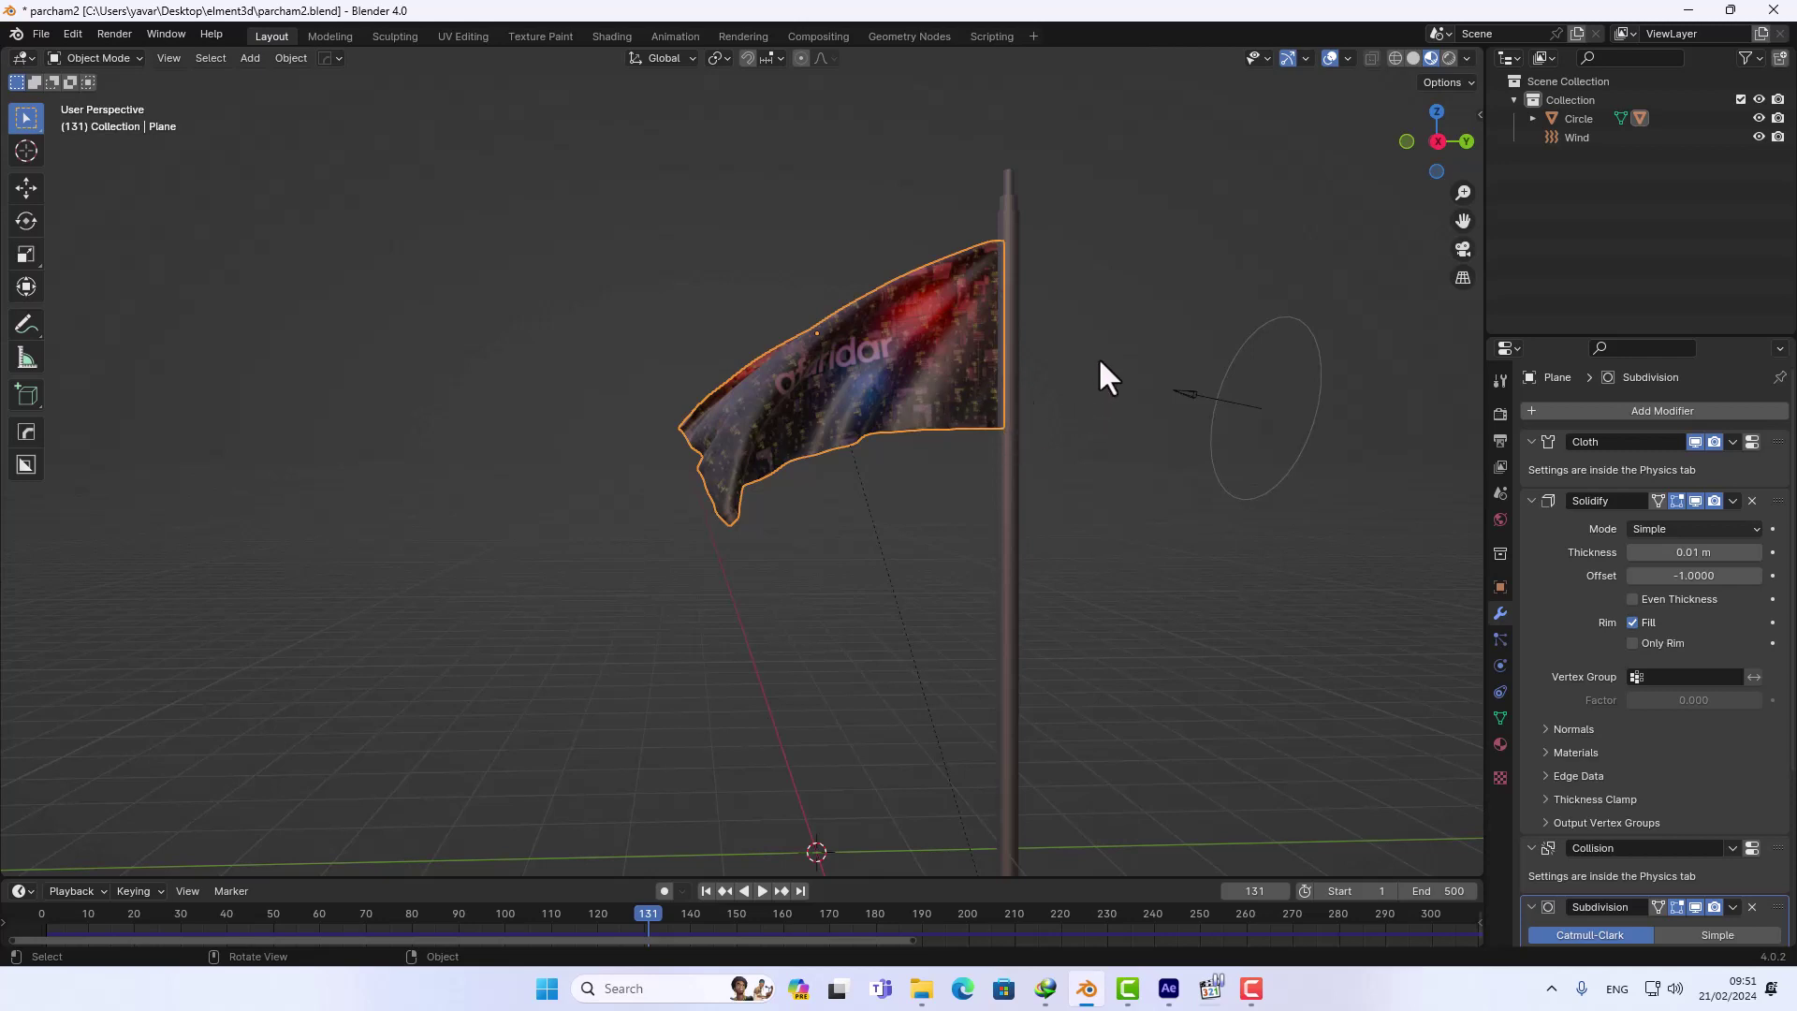
- Box-select both the flag and its pole in the 3D viewport
left_click_drag(1070, 108, 951, 346)
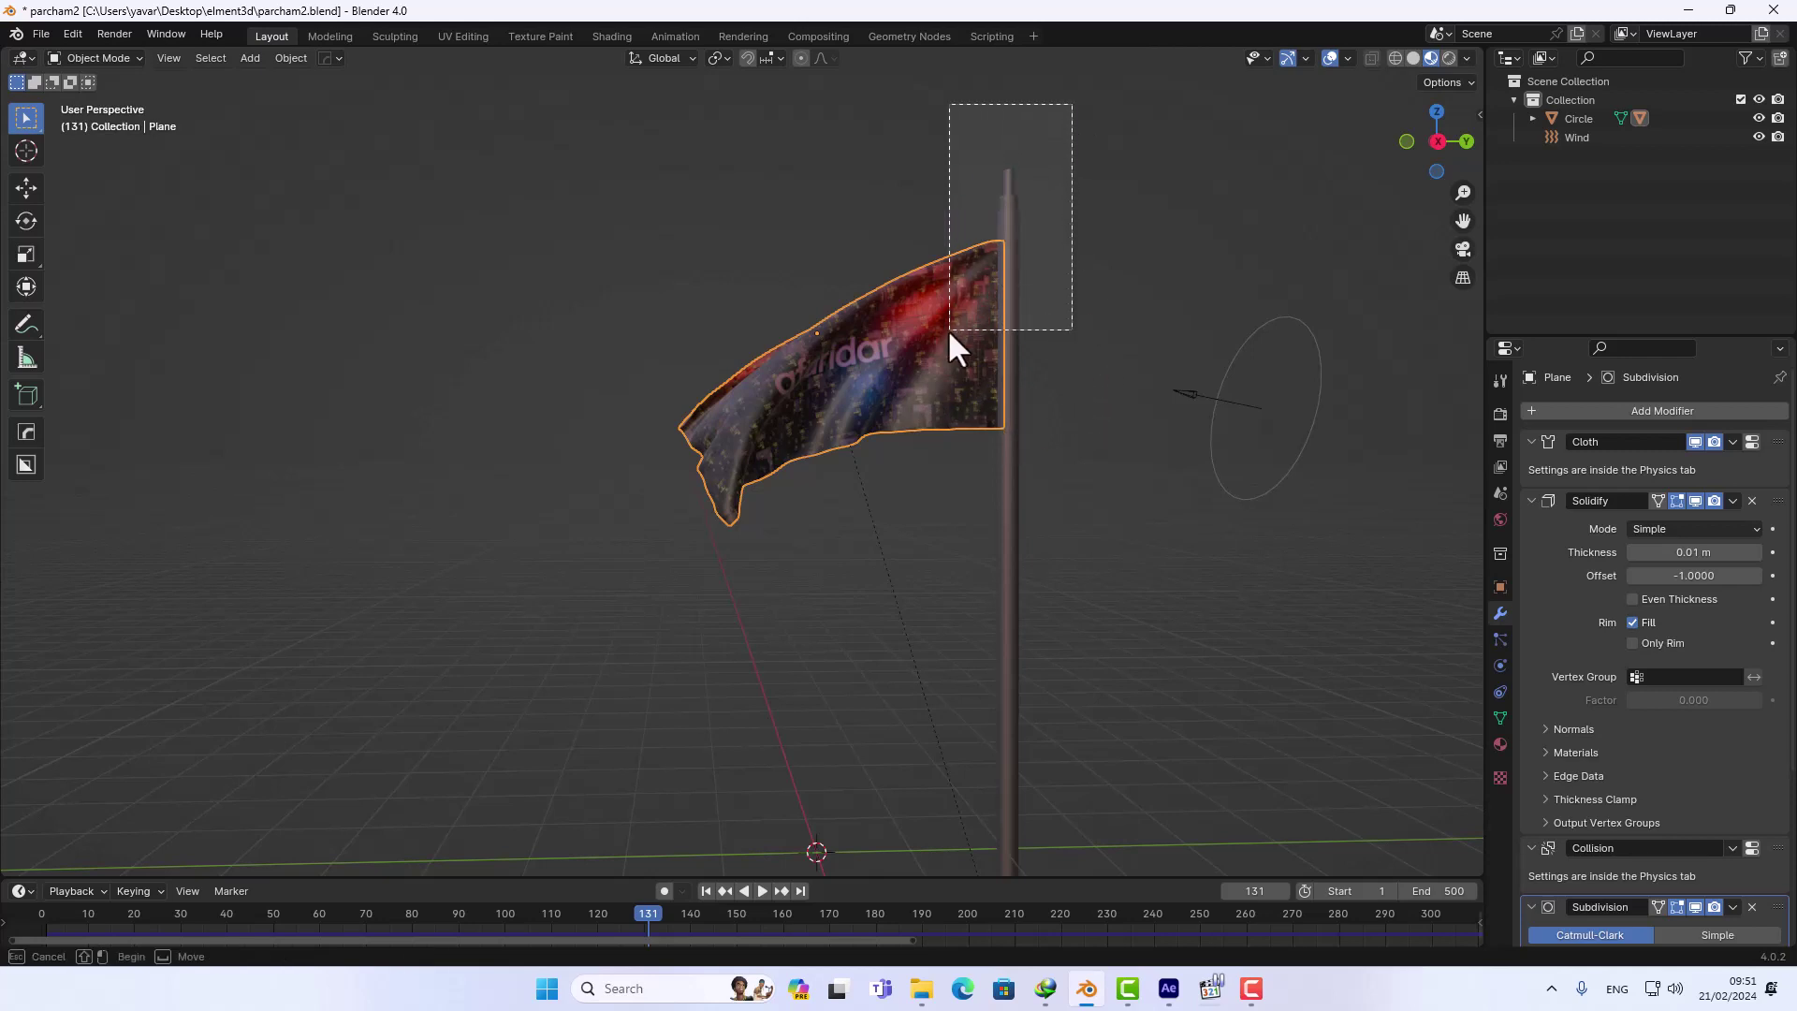
left_click(1078, 361)
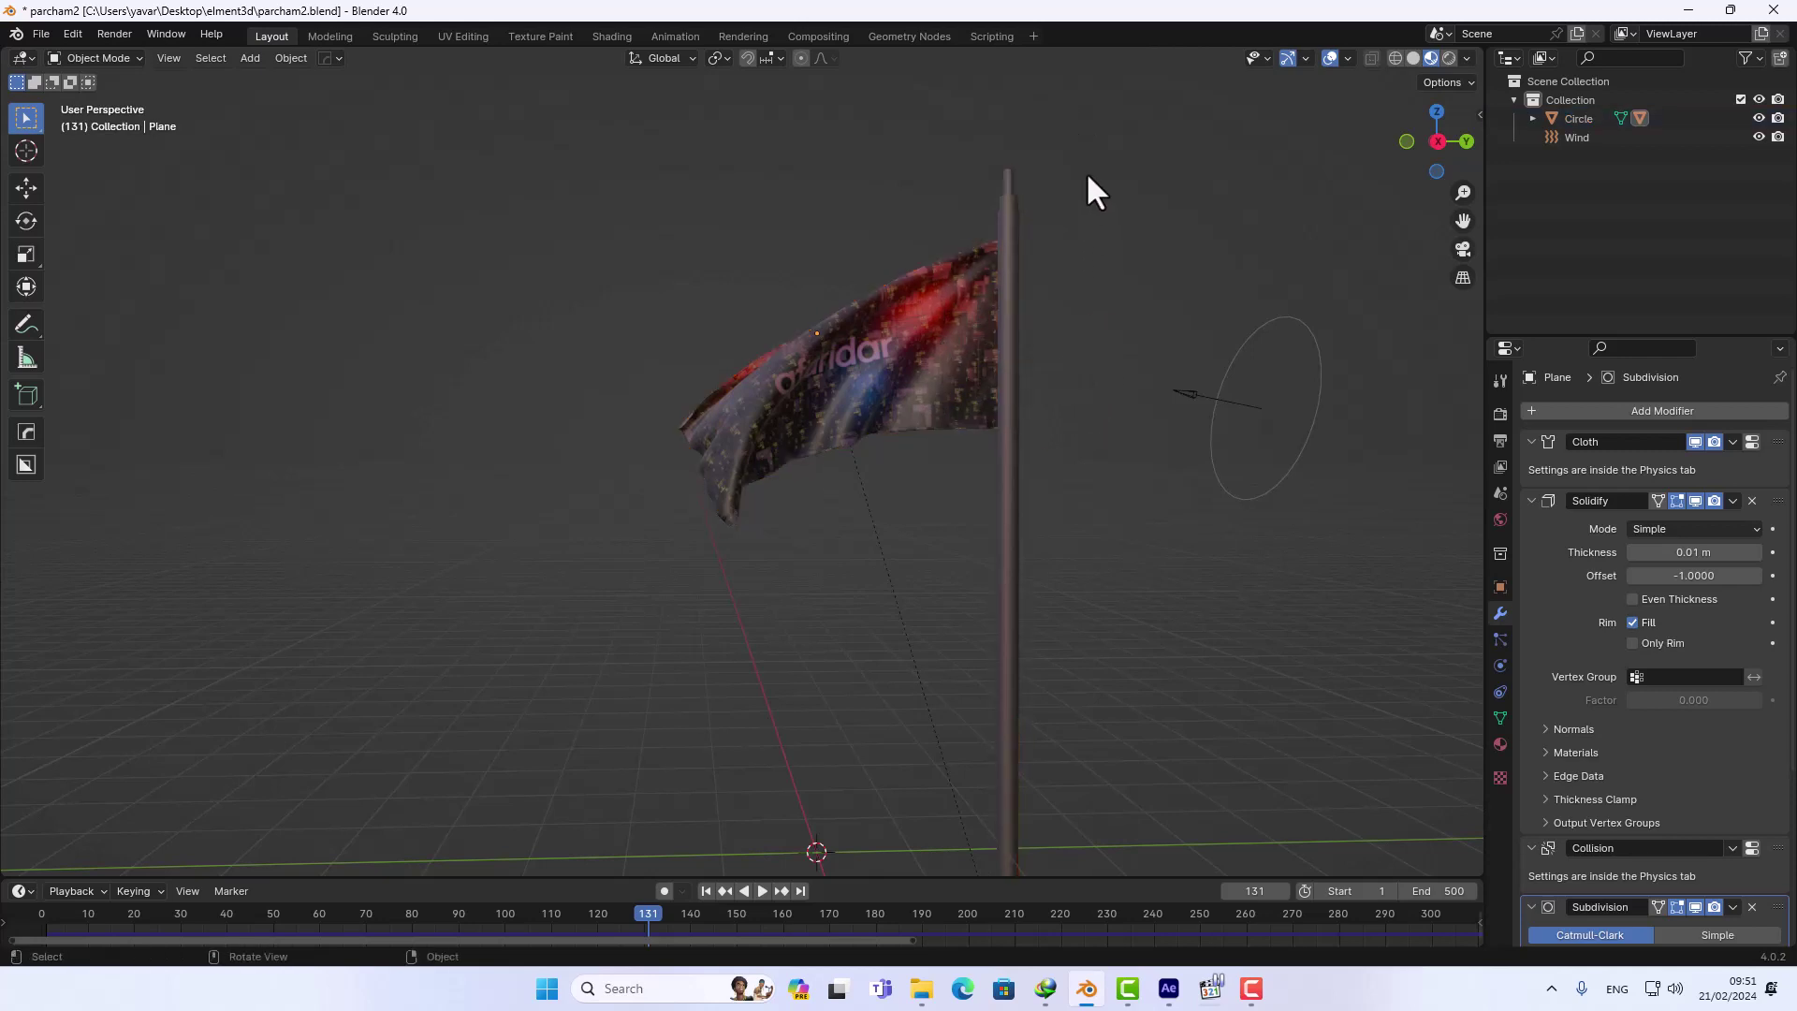
left_click(39, 35)
left_click_drag(1088, 166, 899, 298)
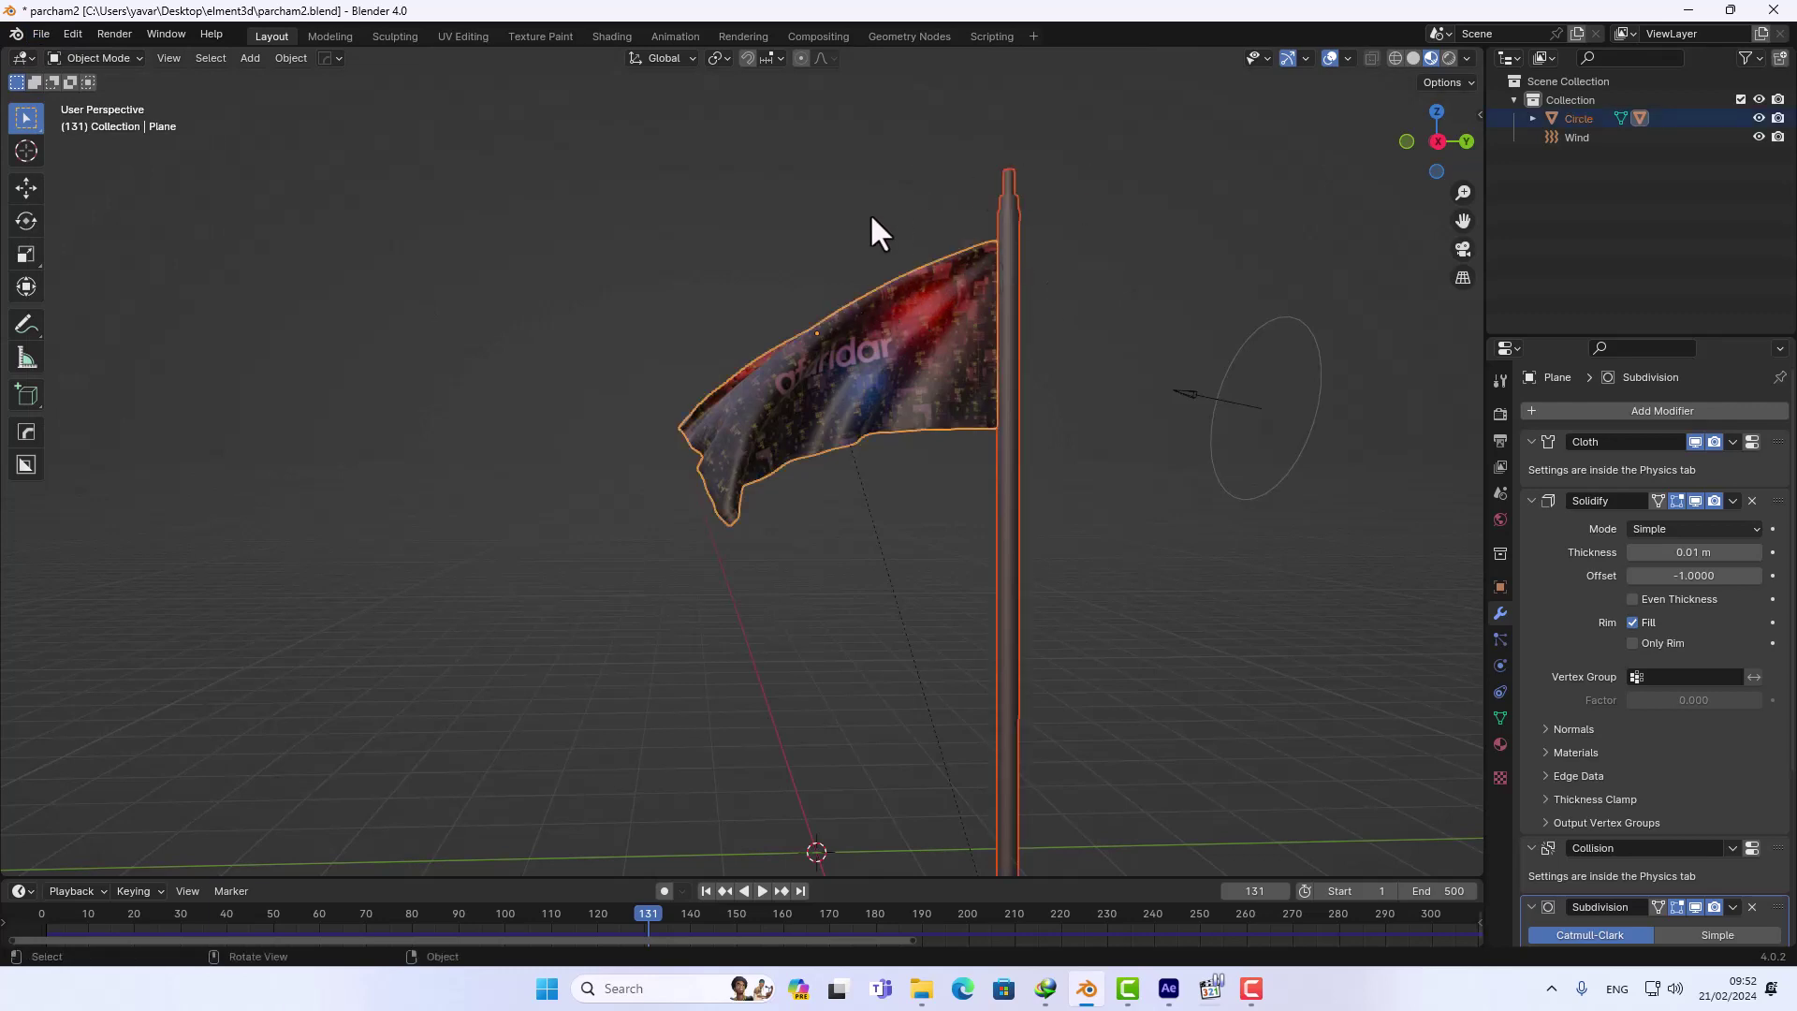
left_click(37, 34)
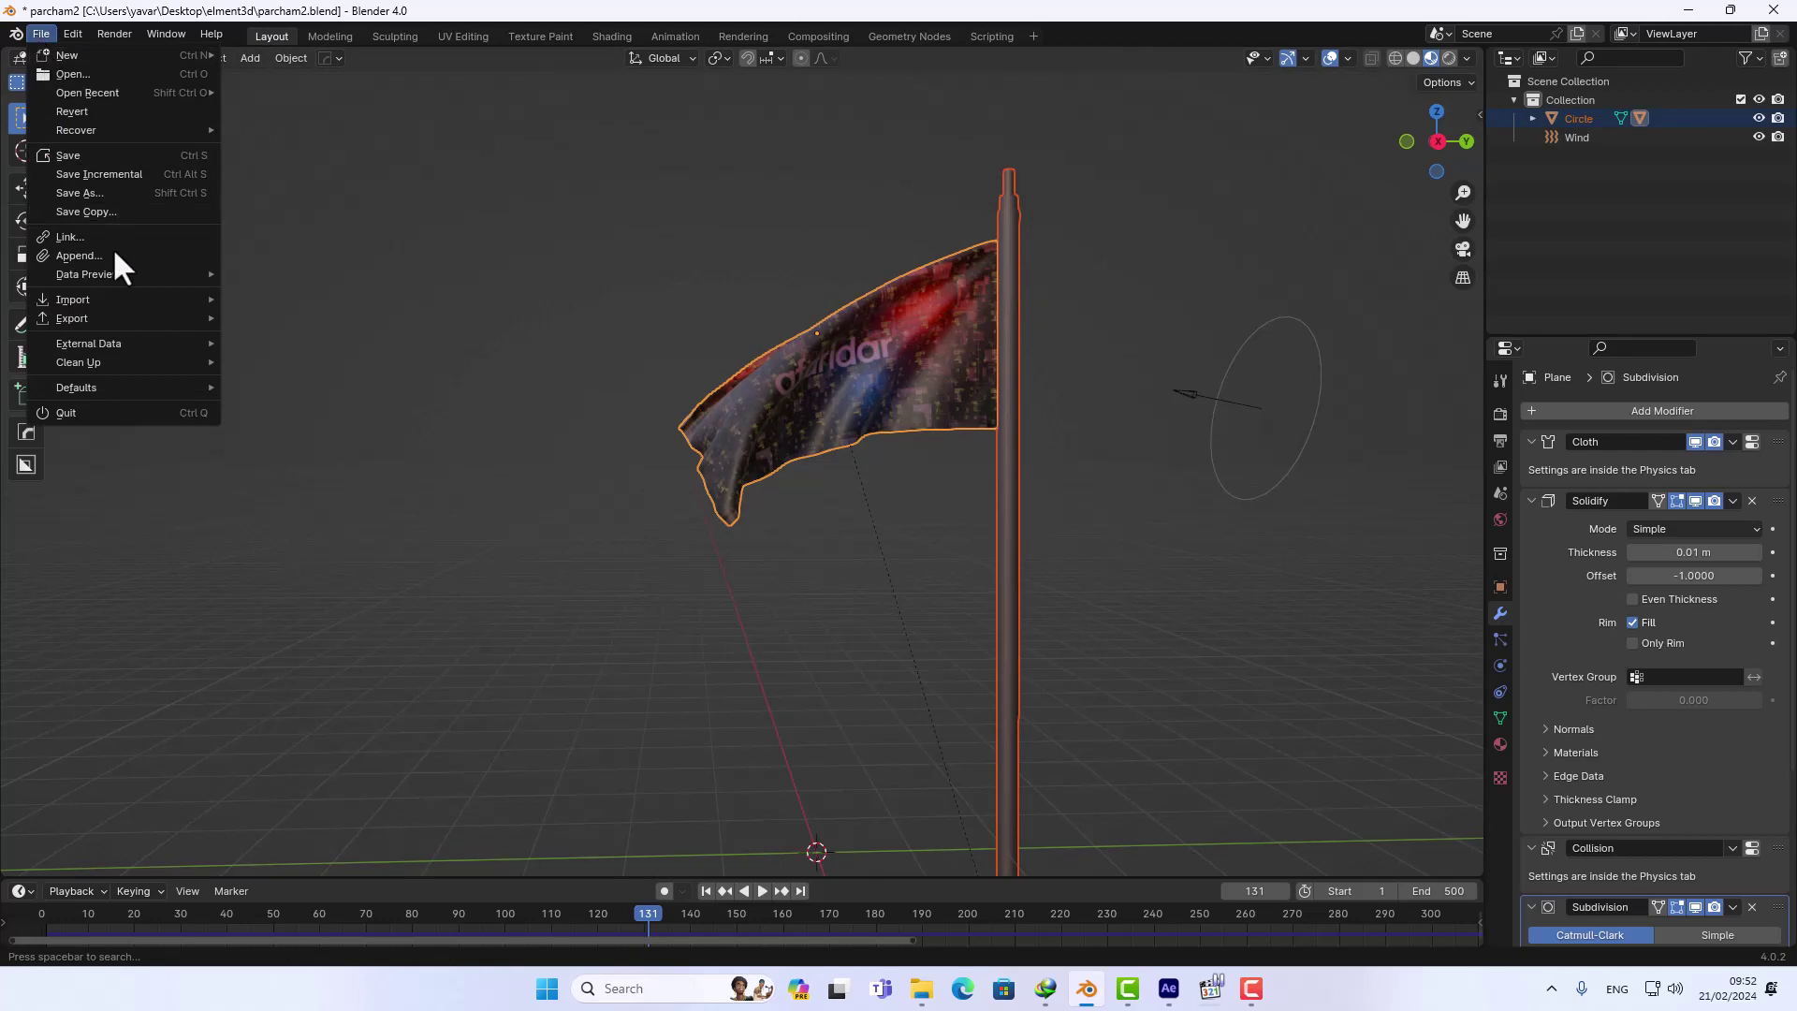
mouse_move(73, 318)
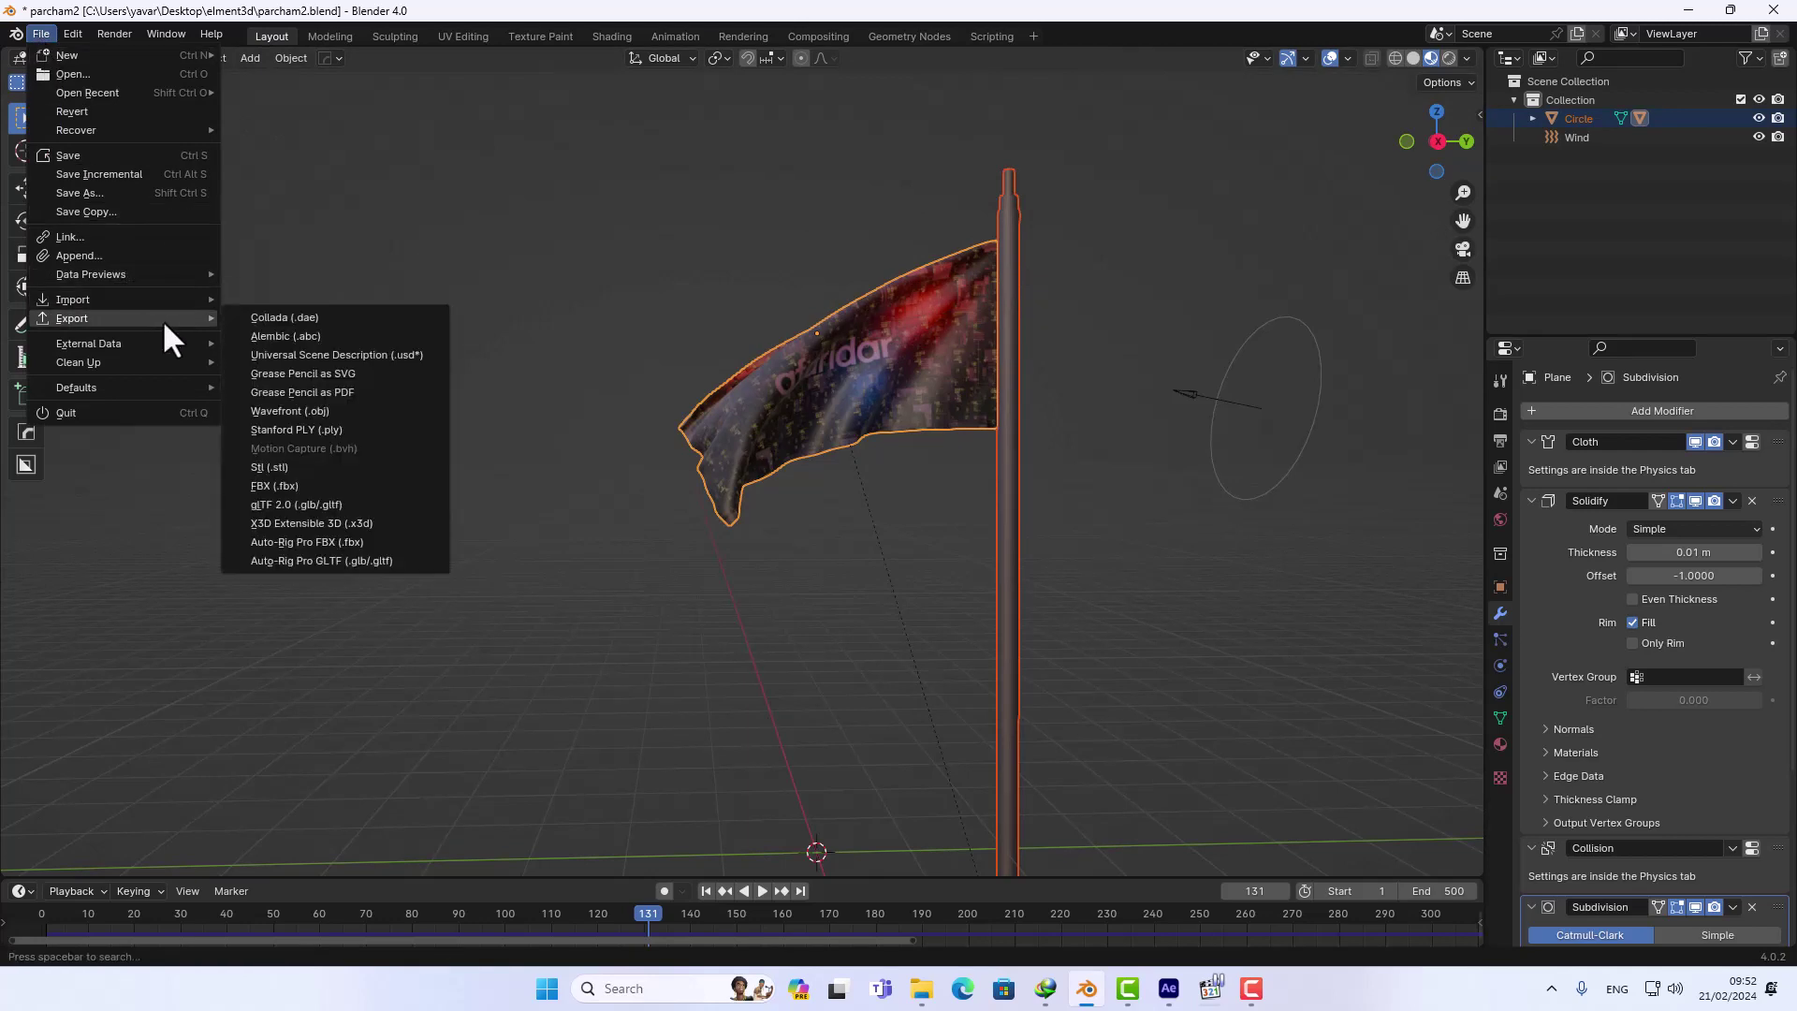
- Look over the FBX export options for parcham2.fbx, cancel, and deselect the flag and pole
left_click(337, 487)
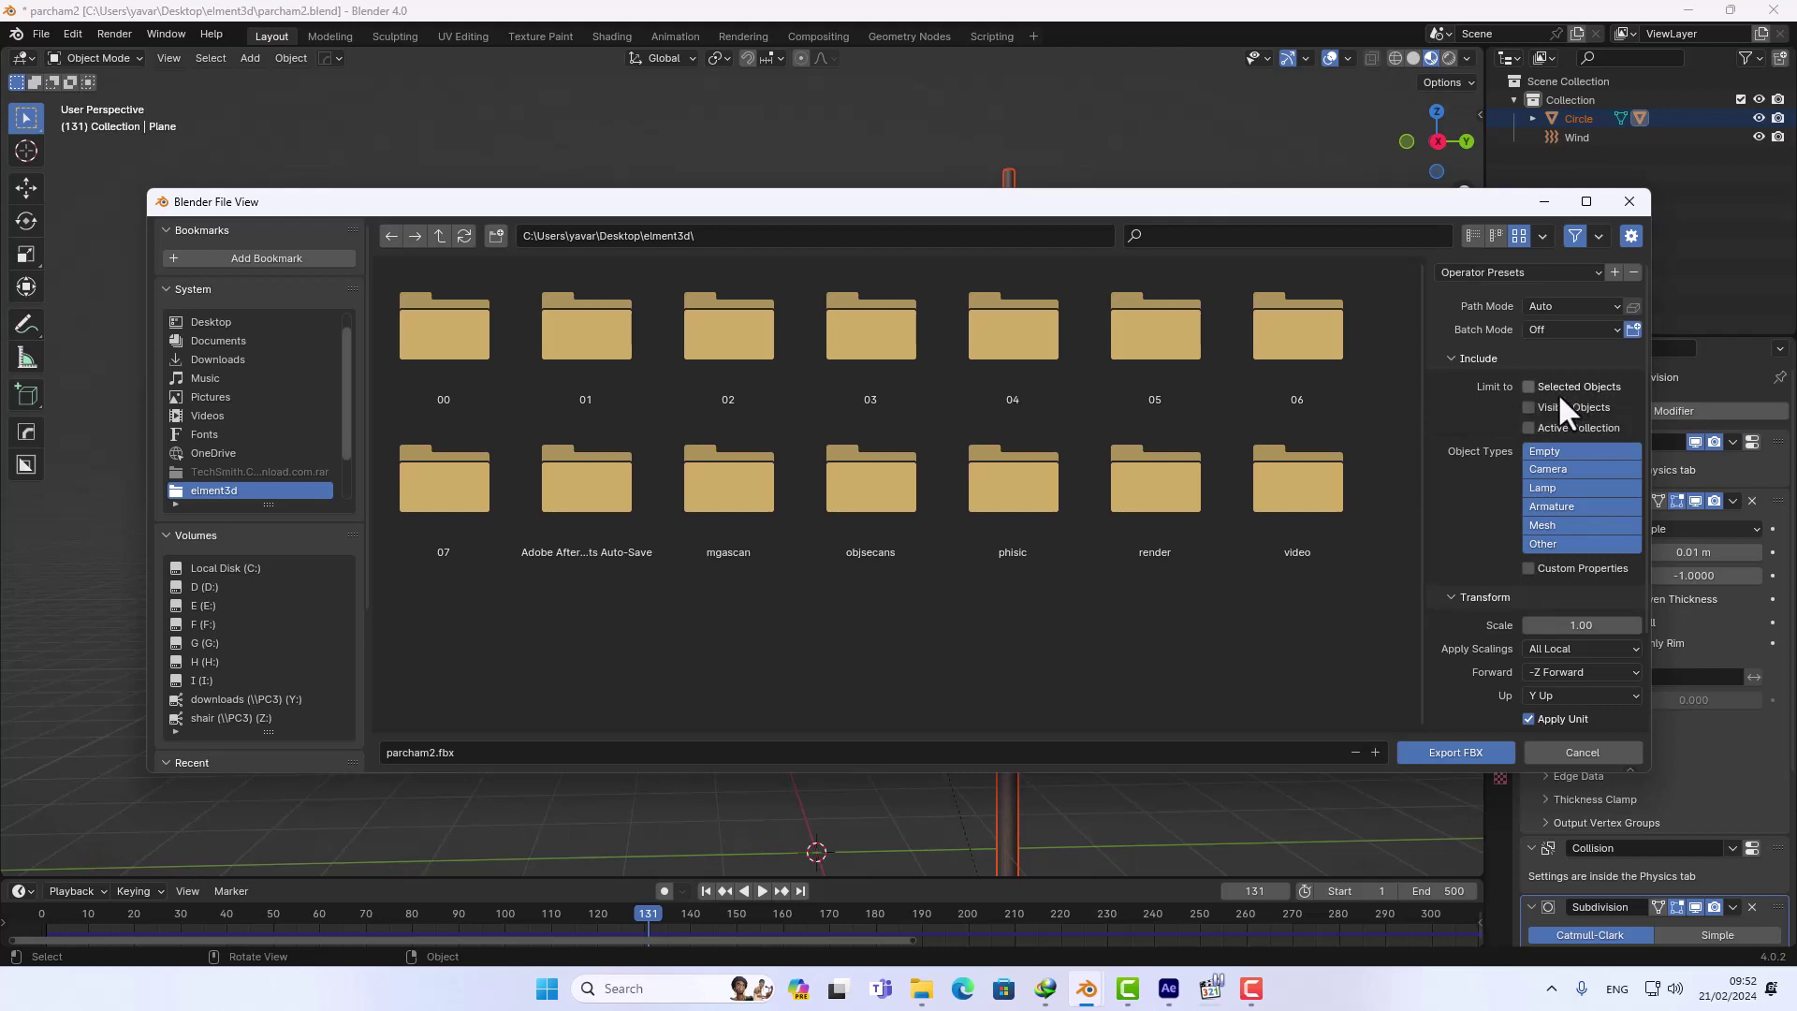
left_click(1629, 202)
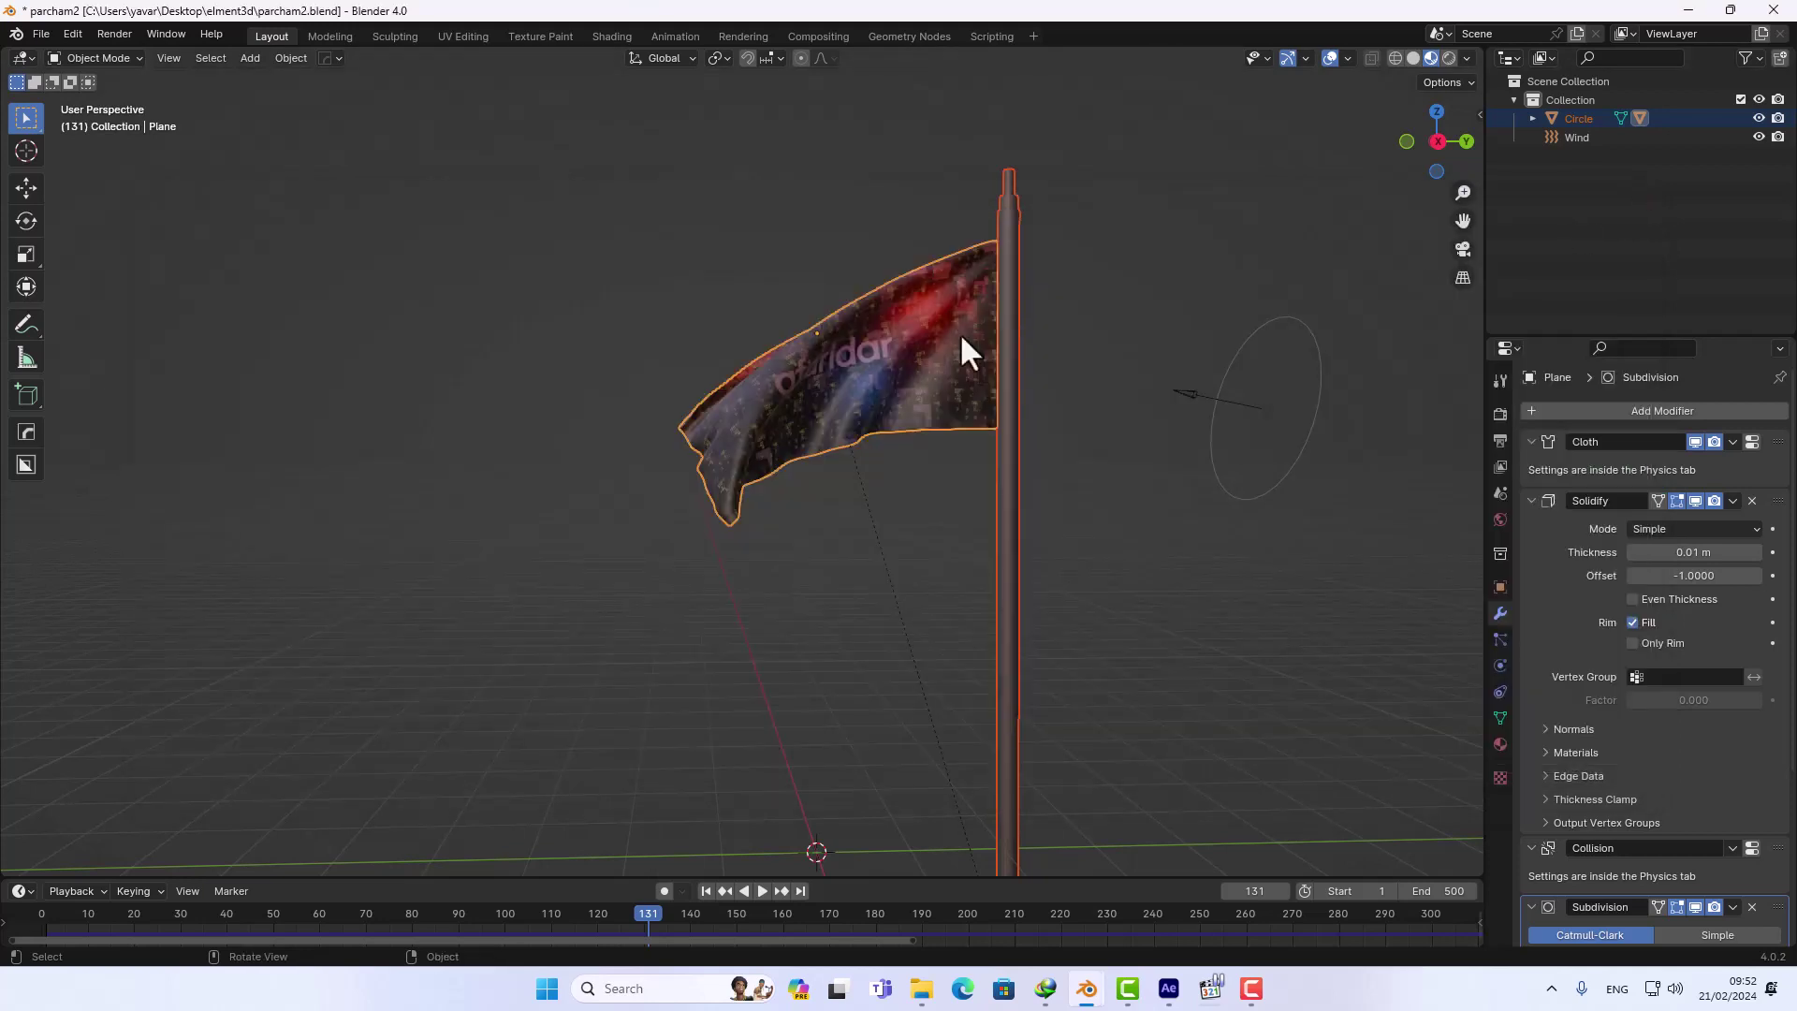
left_click(1079, 329)
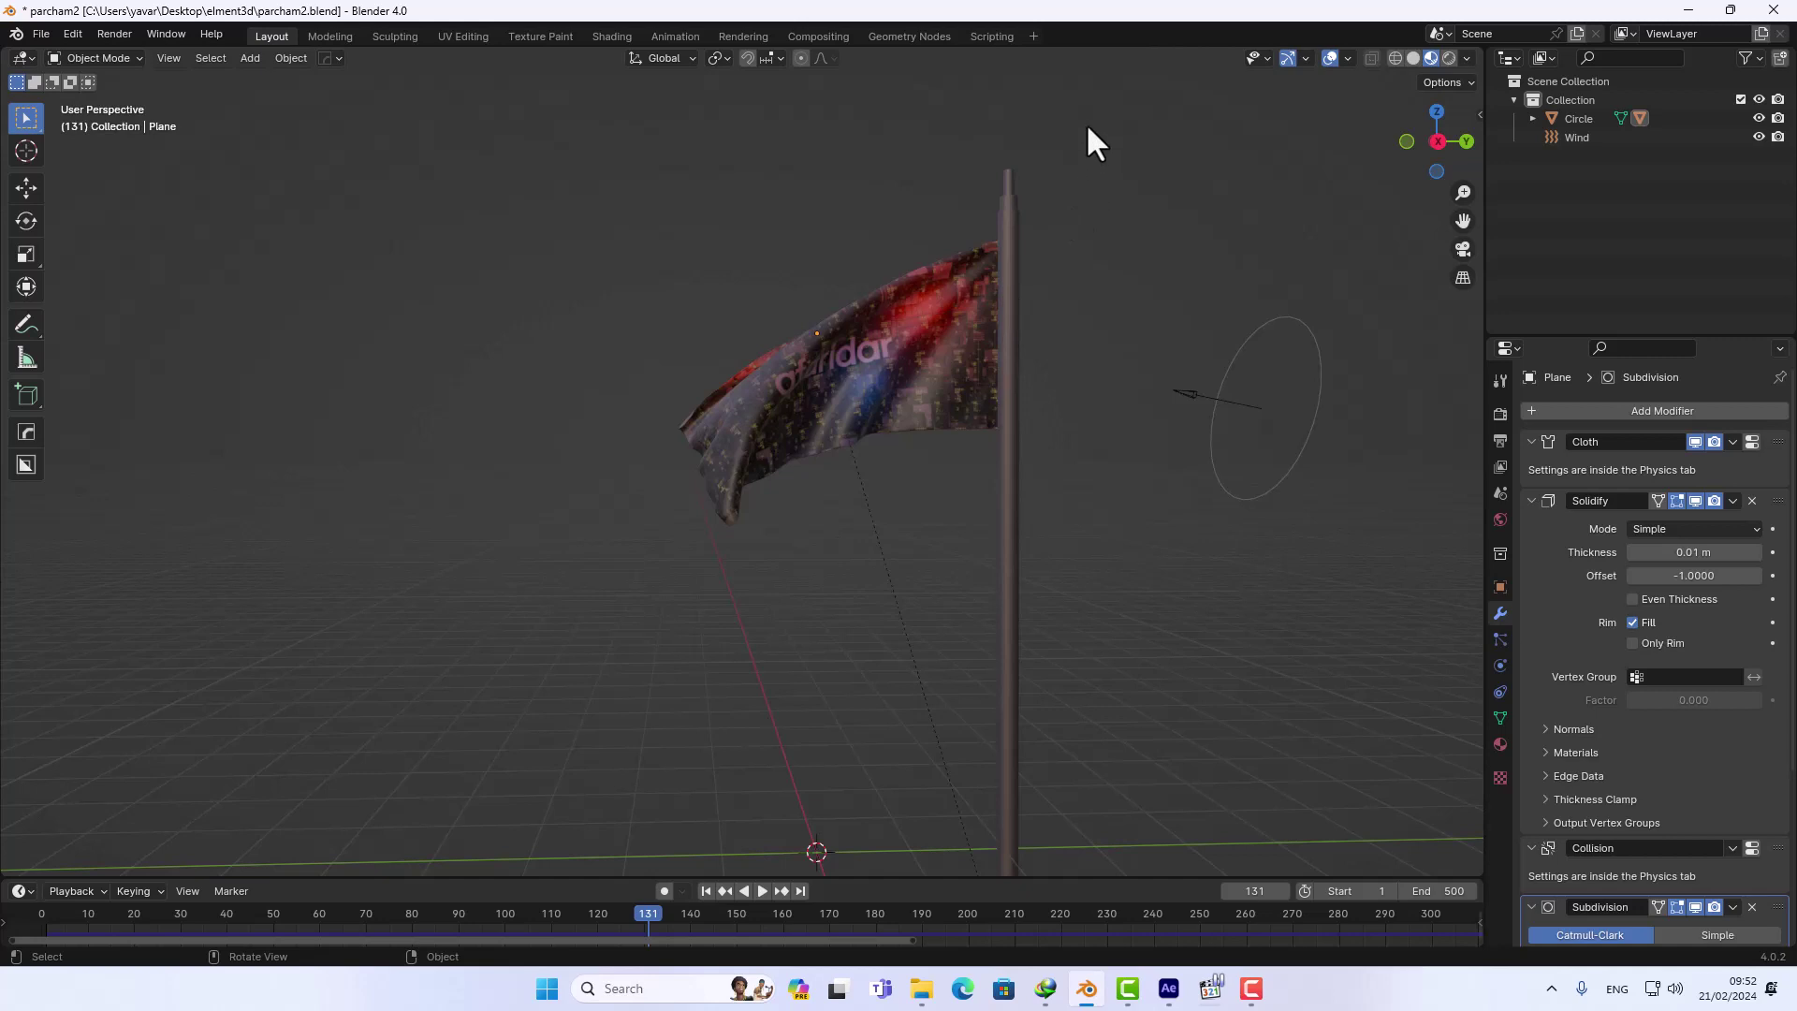
- Box-select the flag and pole together and orbit the view around them
left_click_drag(1088, 126, 772, 453)
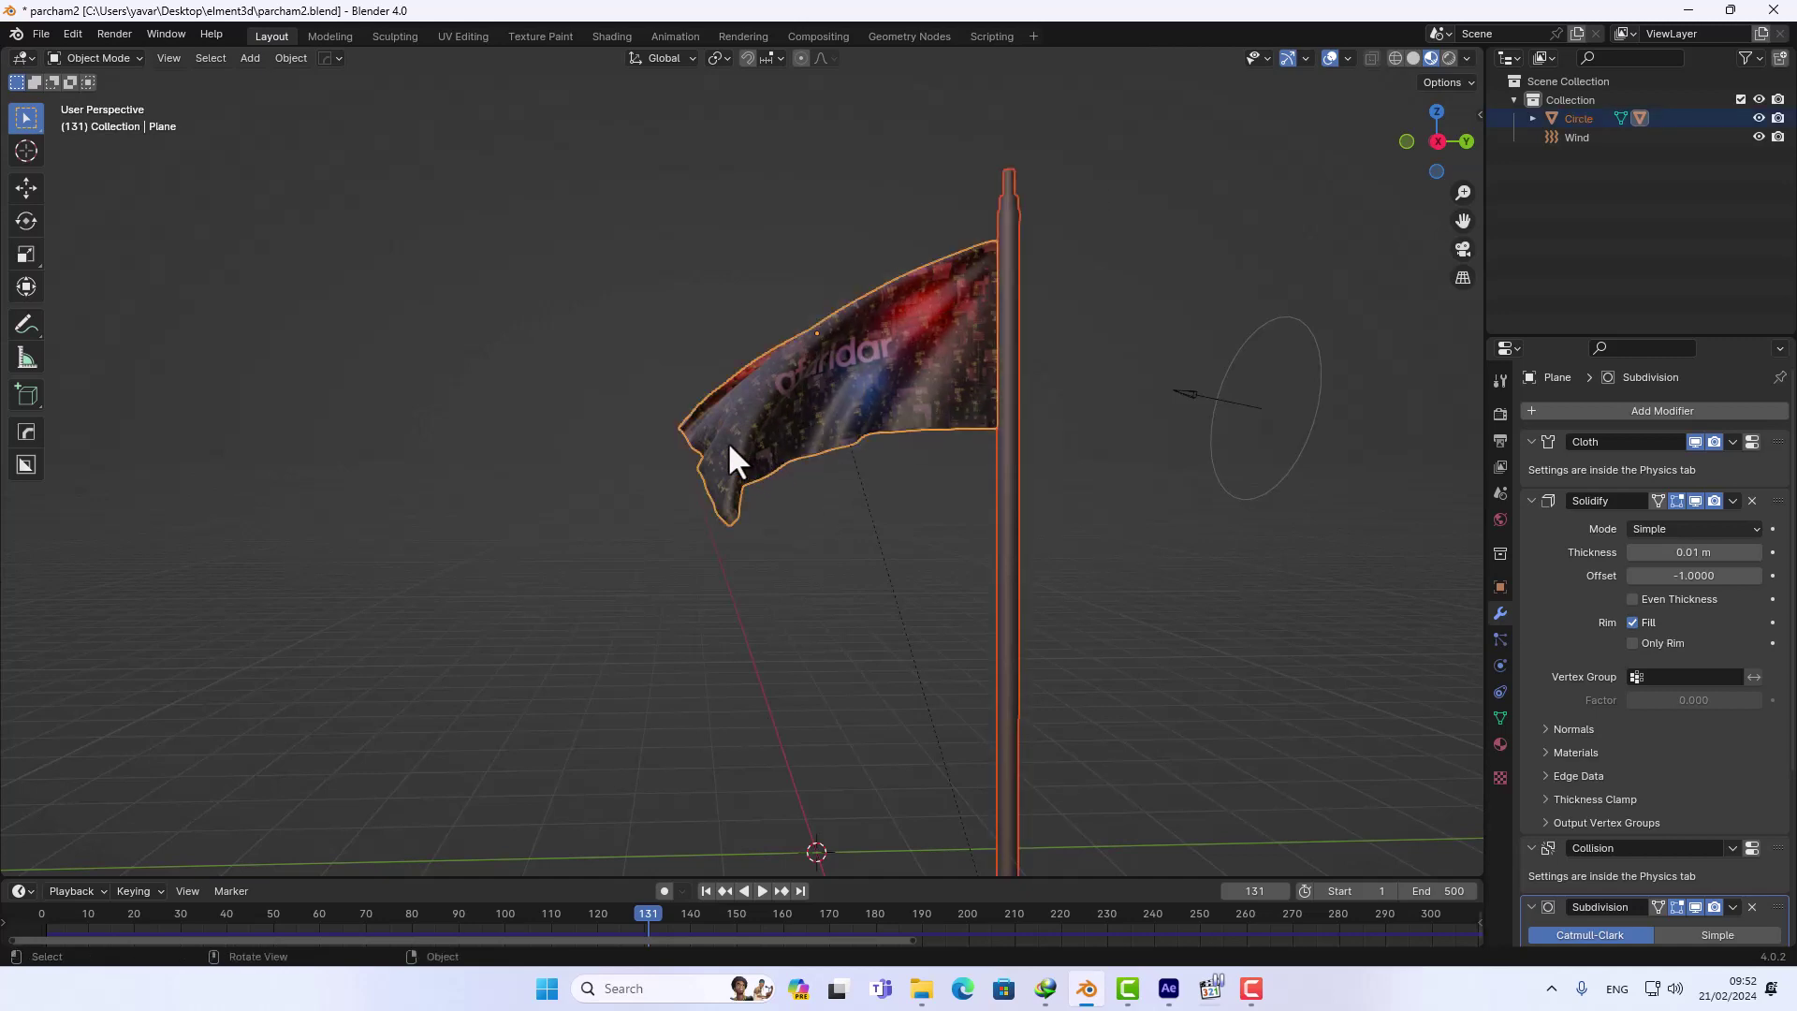
mouse_move(749, 472)
middle_mouse_down()
mouse_move(764, 539)
mouse_move(796, 558)
middle_mouse_up()
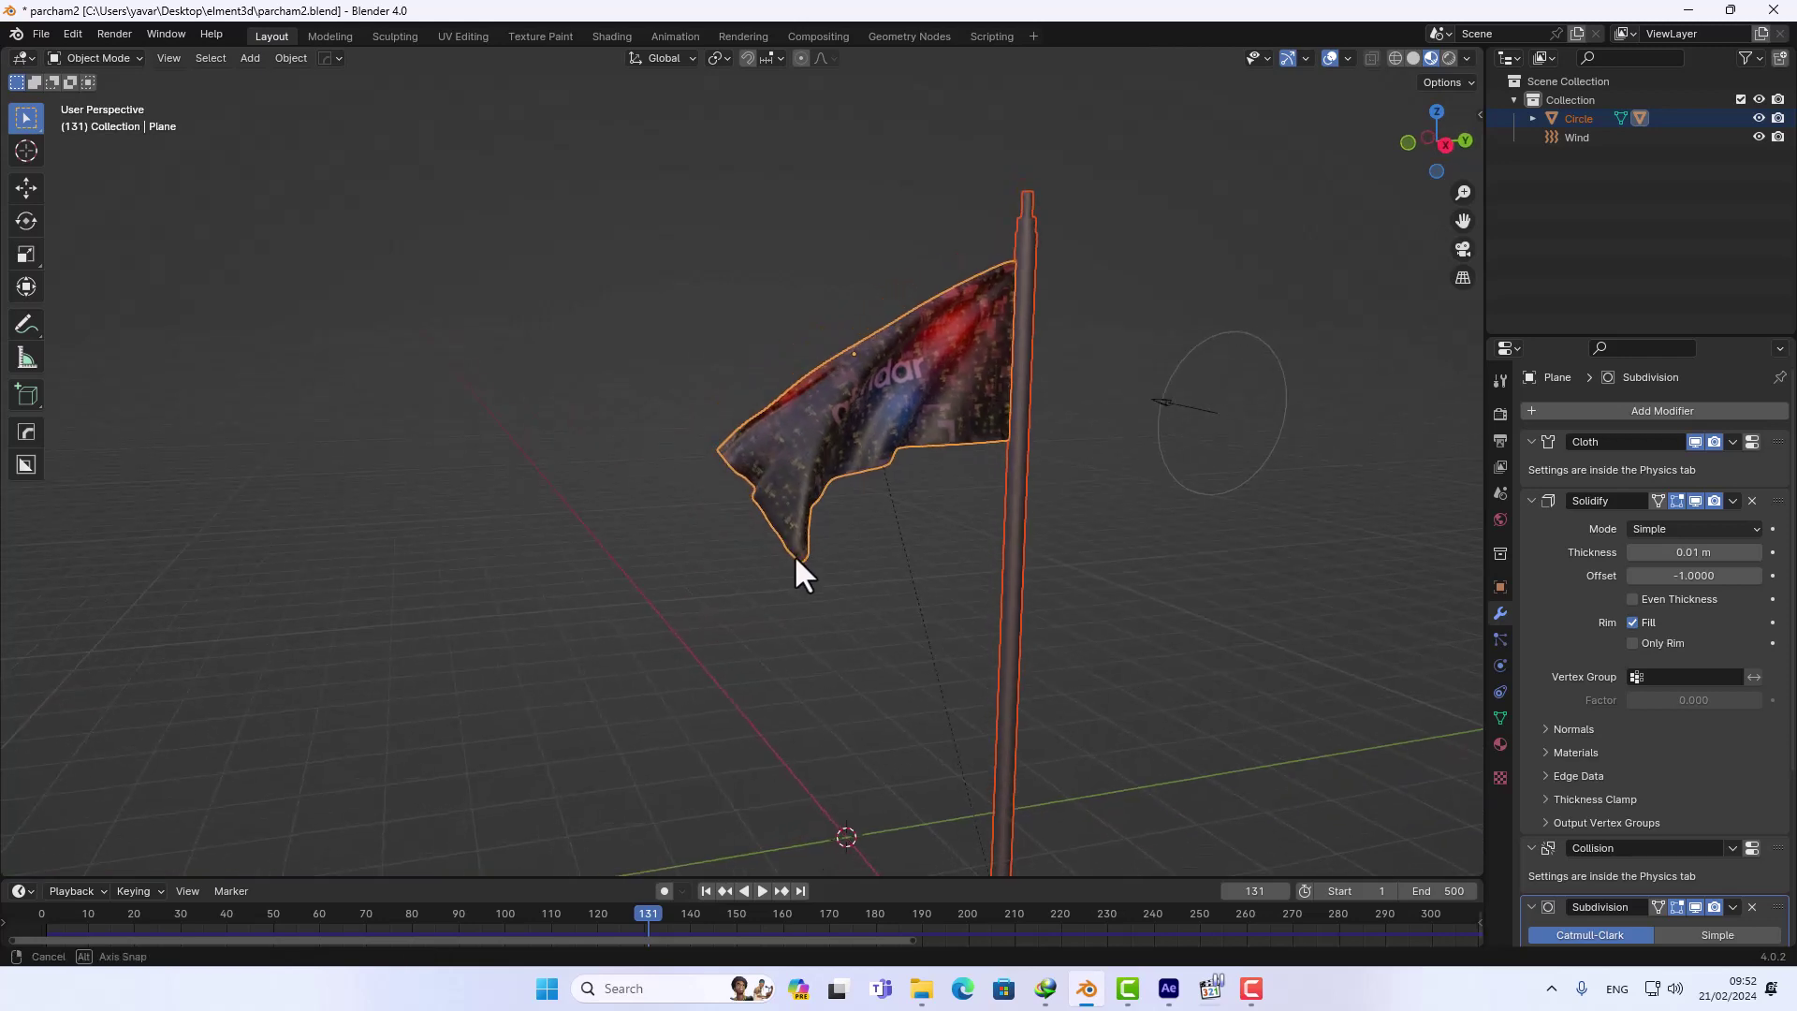
left_click(41, 34)
- Rewind the cloth animation, play it, and stop on frame 132
mouse_move(619, 914)
left_mouse_down()
mouse_move(70, 909)
mouse_move(687, 911)
mouse_move(1239, 878)
mouse_move(900, 859)
mouse_move(115, 902)
mouse_move(476, 902)
mouse_move(947, 856)
mouse_move(653, 873)
left_mouse_up()
key("space")
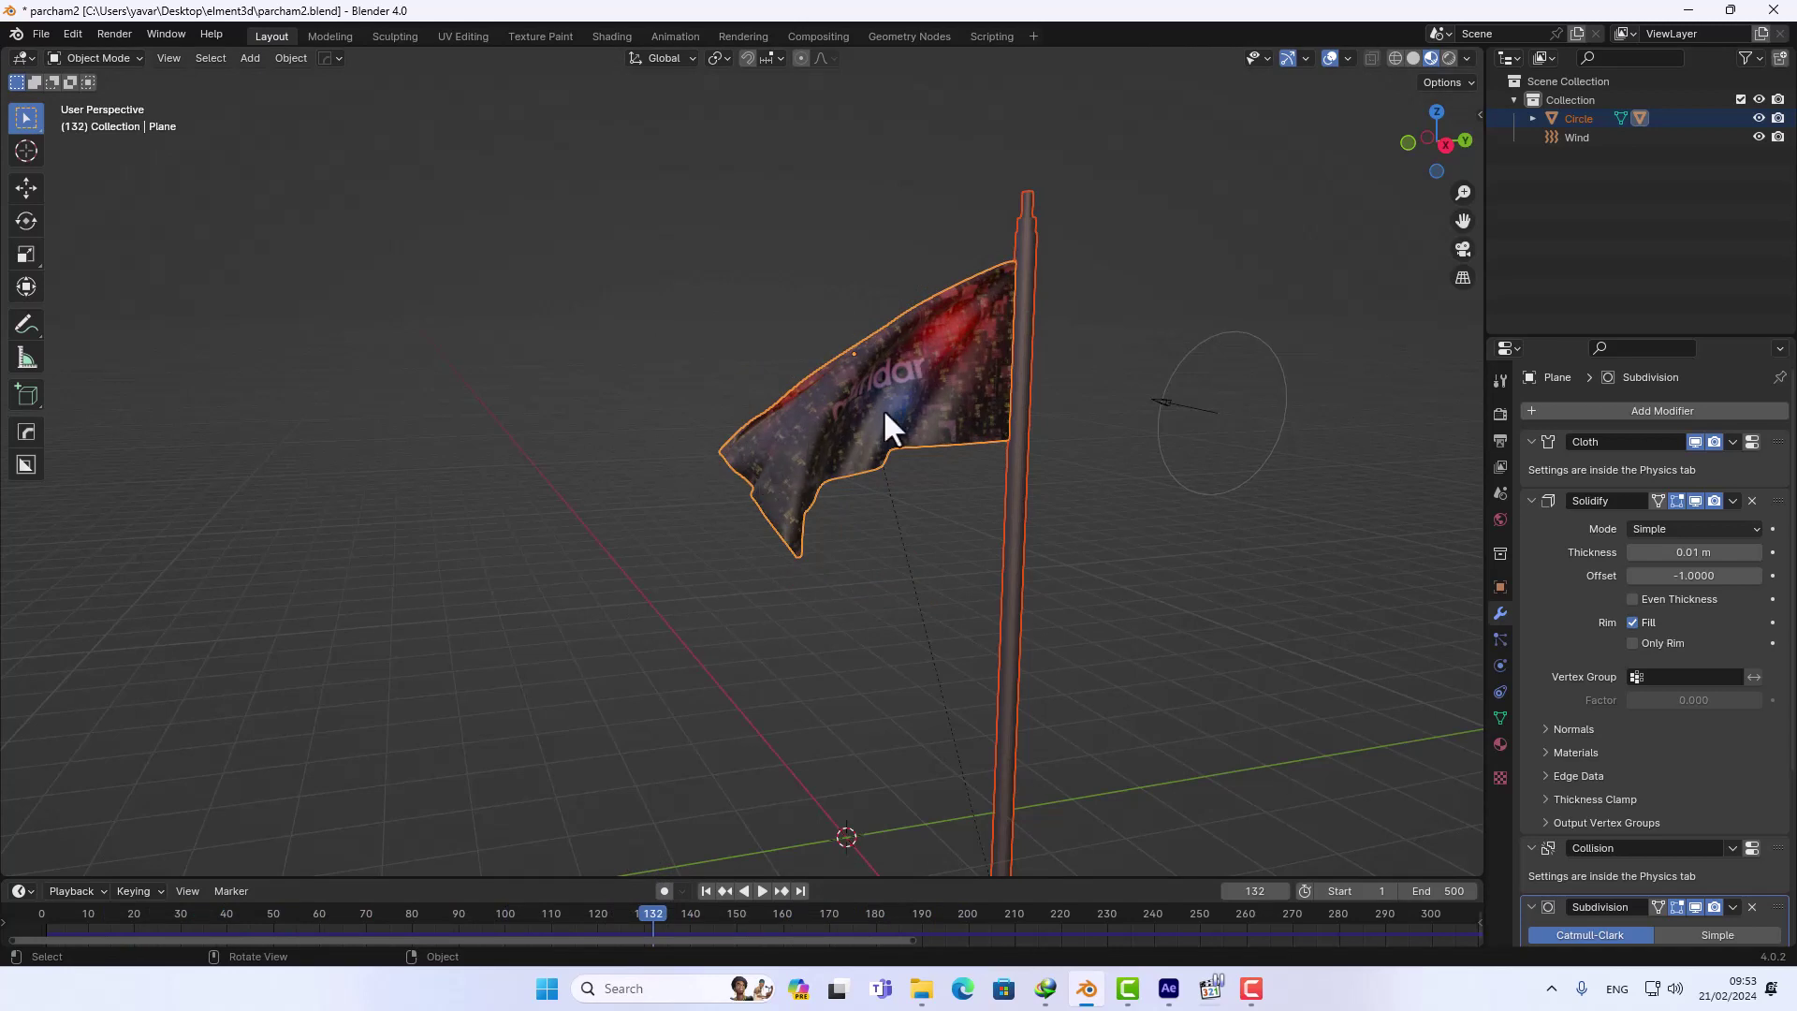
left_click(36, 31)
left_click(34, 32)
mouse_move(73, 300)
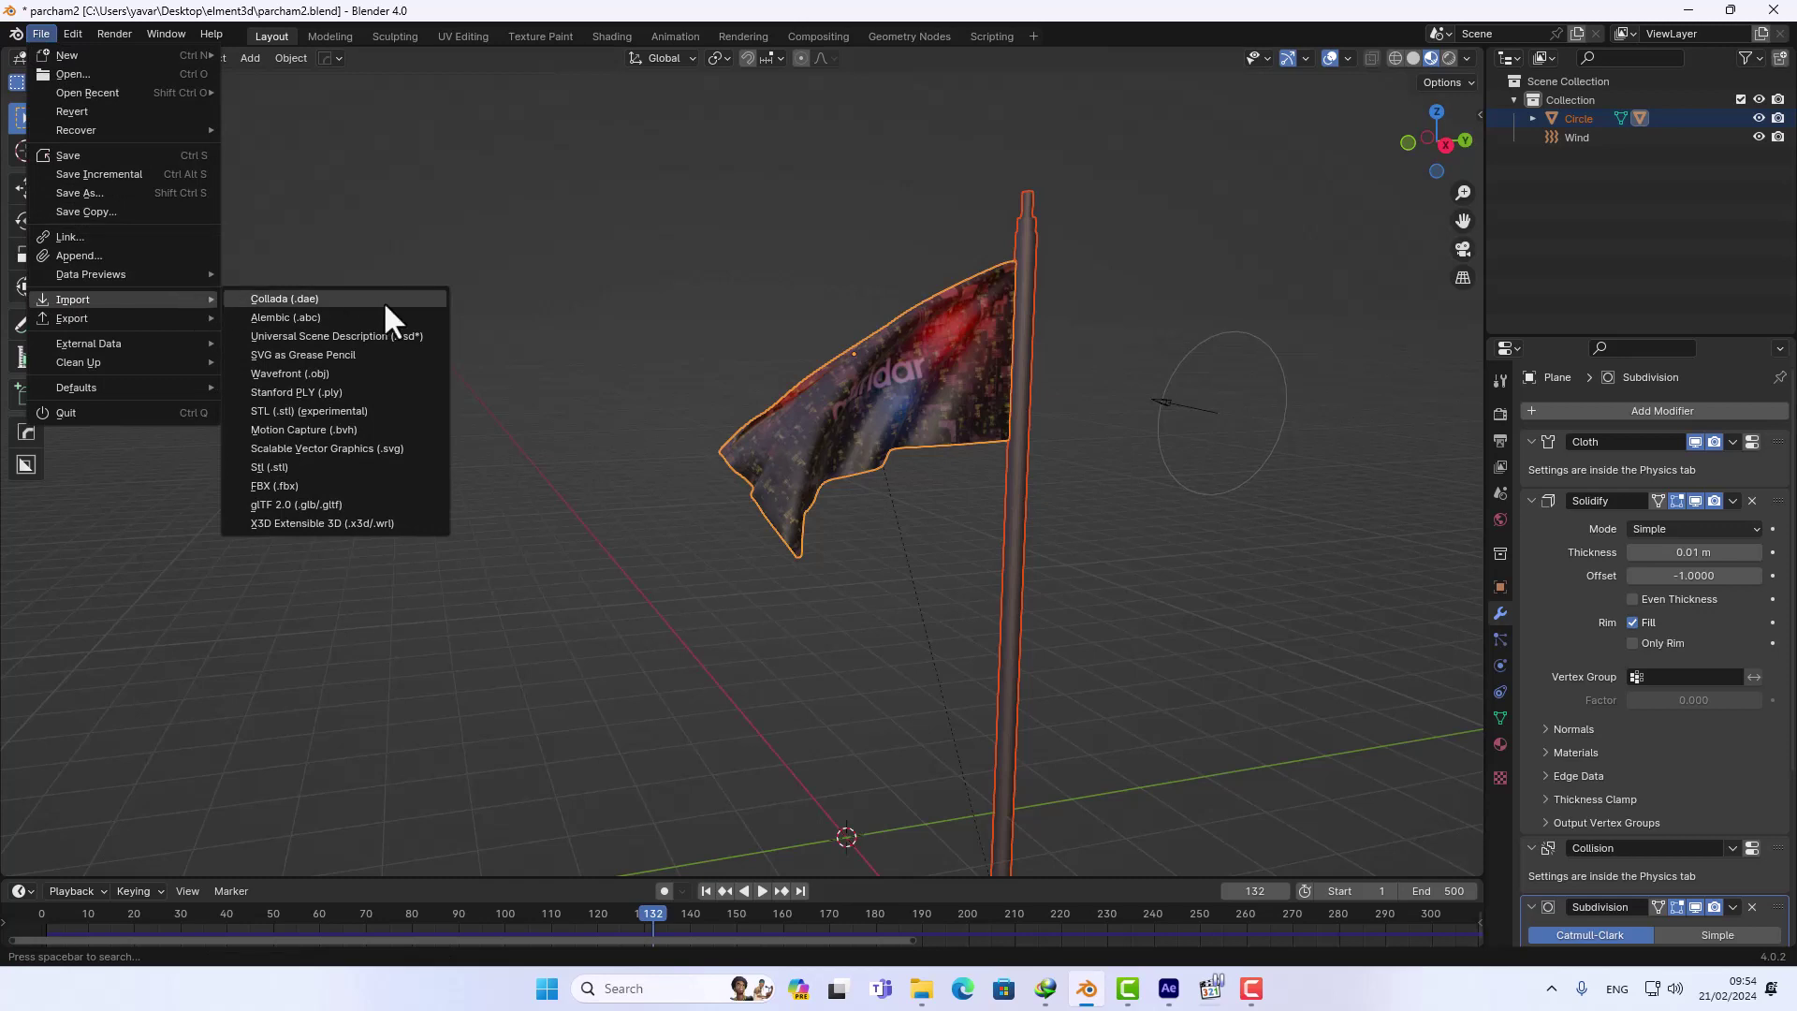
left_click(334, 375)
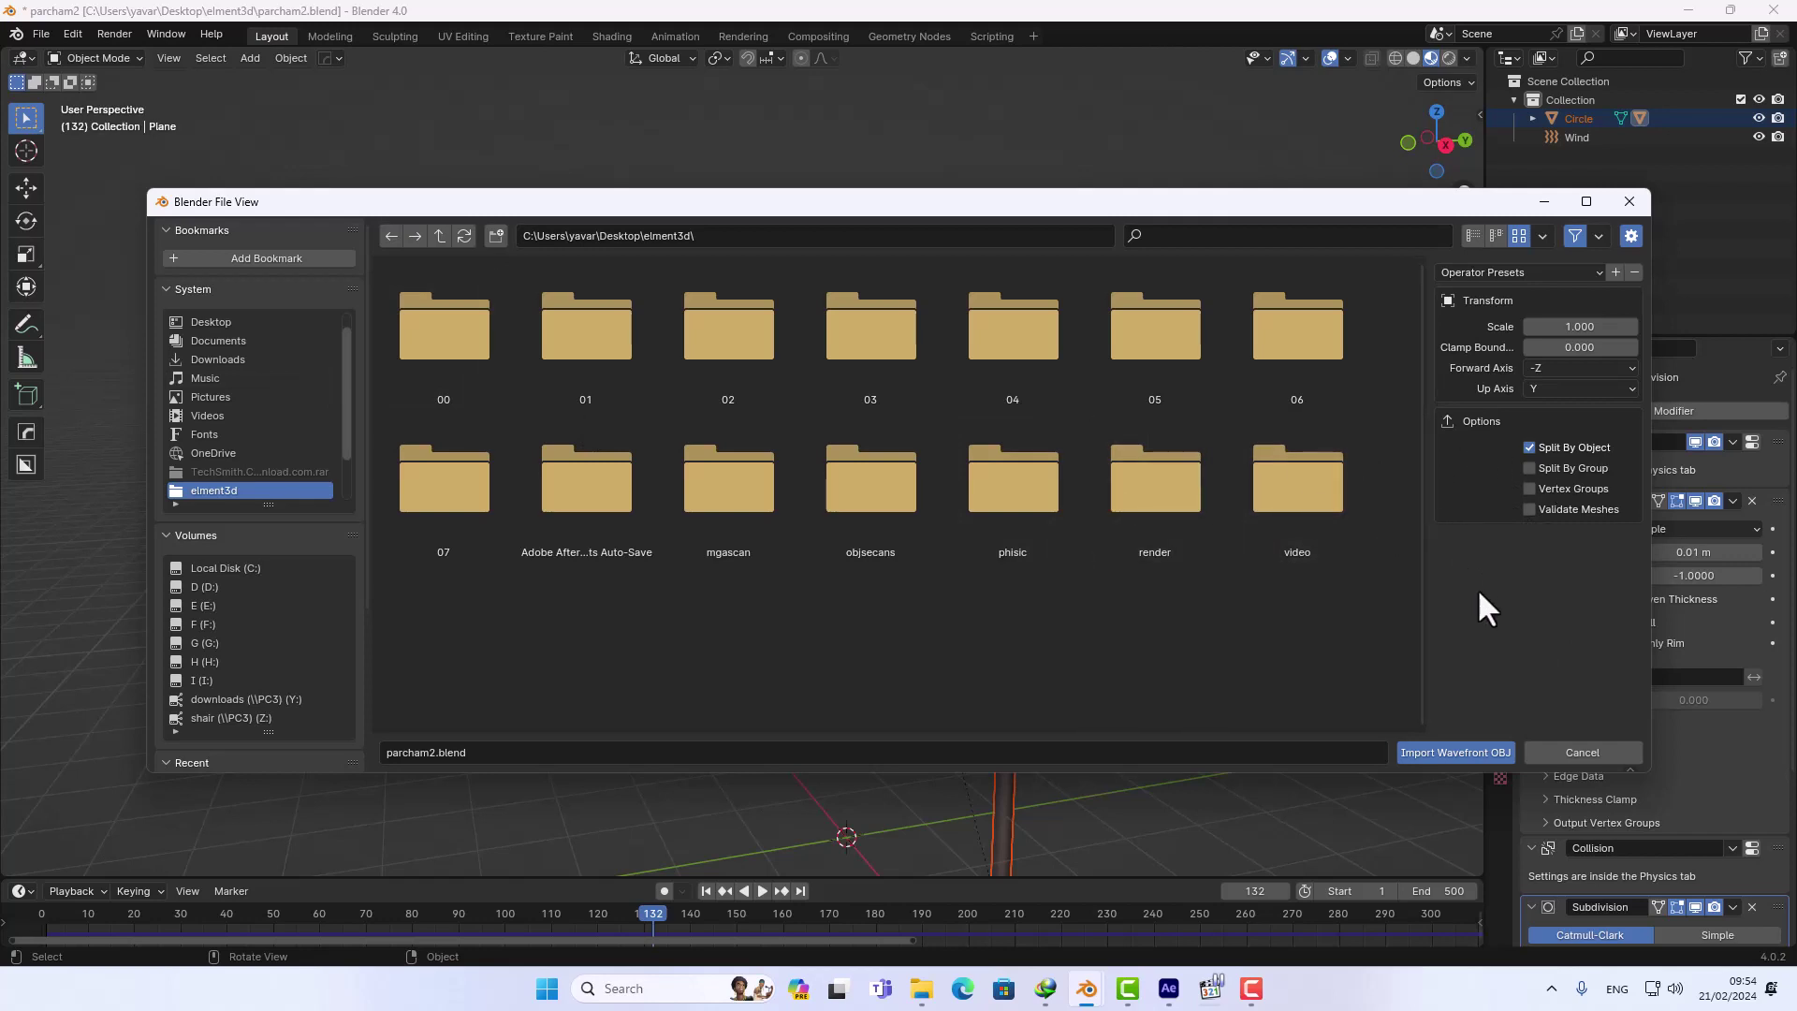
left_click(1581, 749)
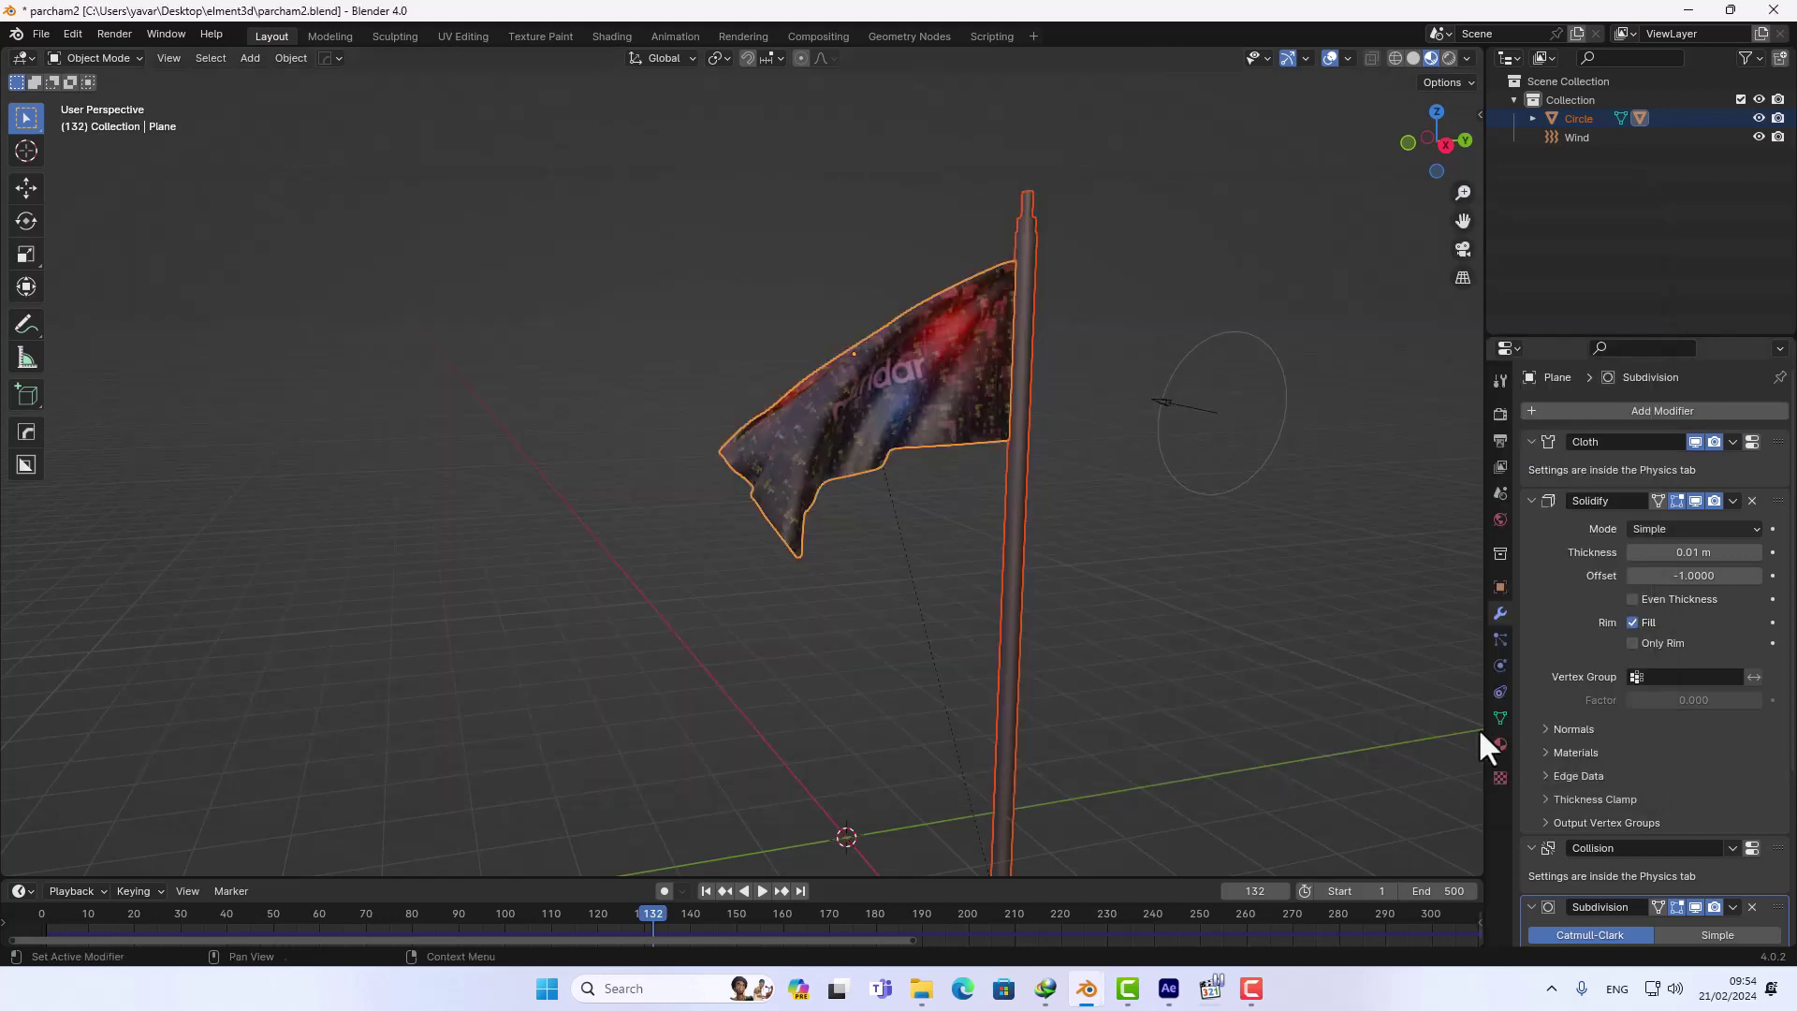
left_click(43, 35)
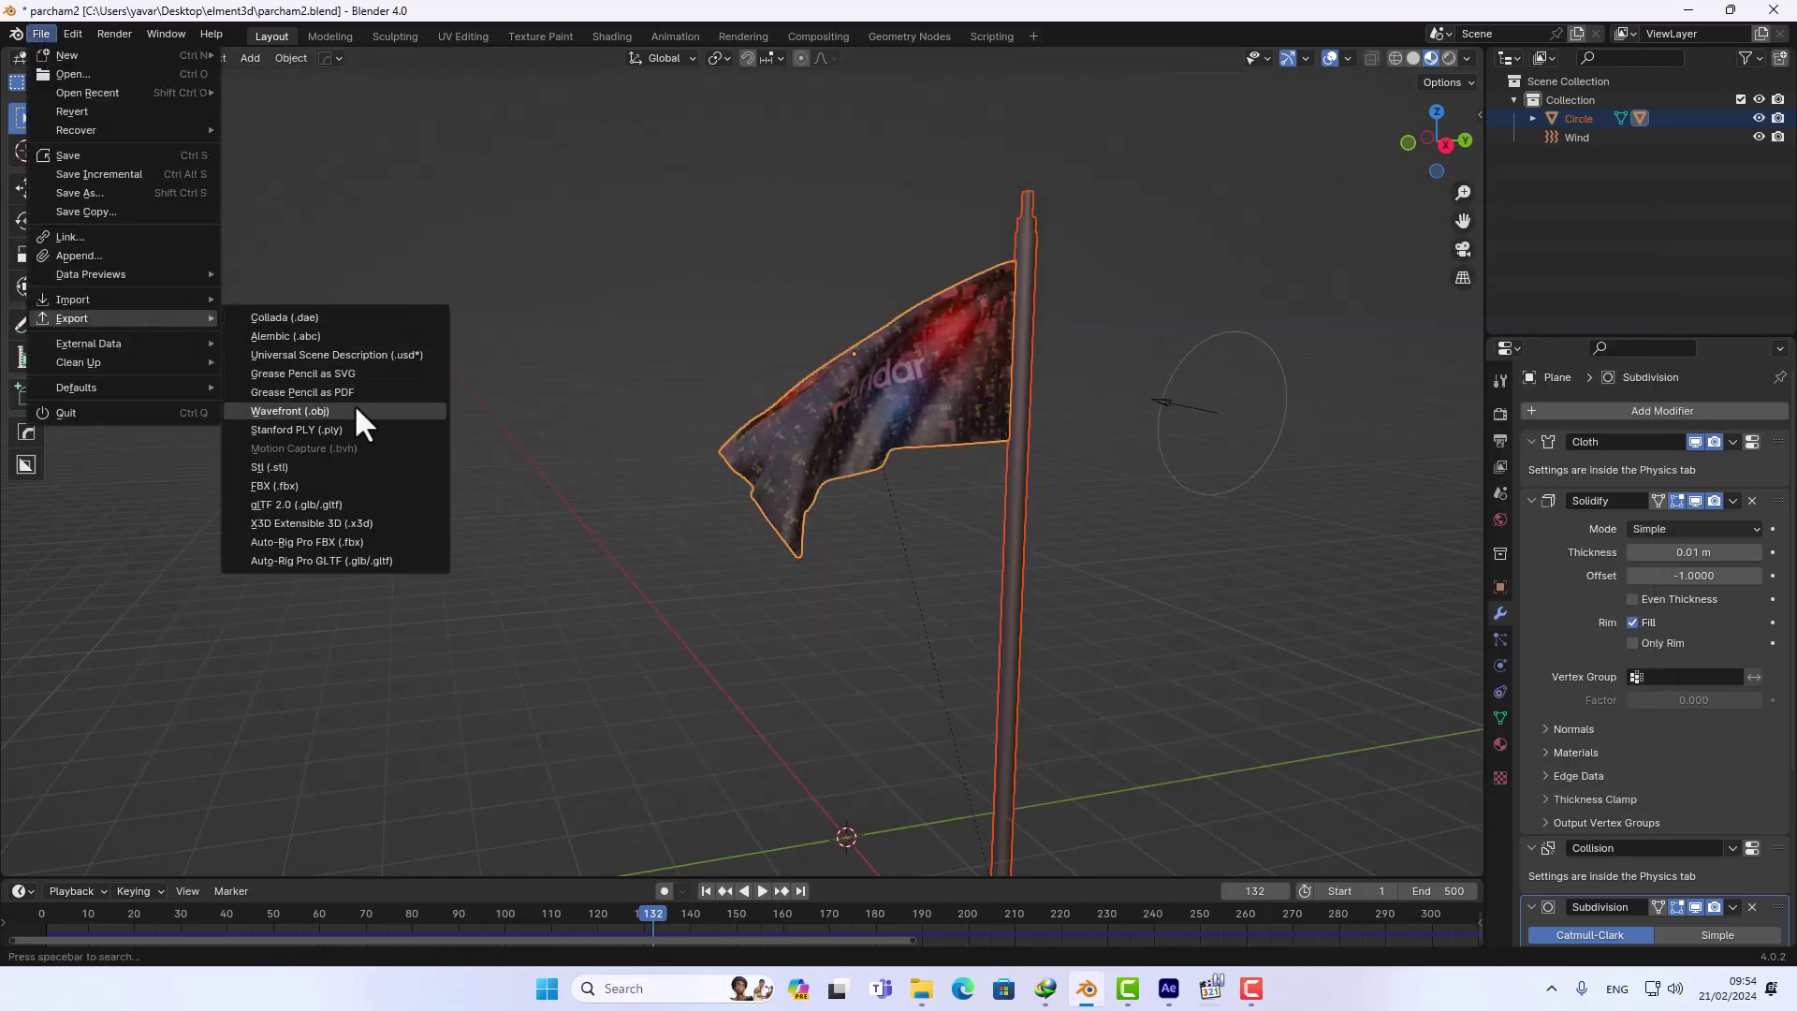
left_click(356, 409)
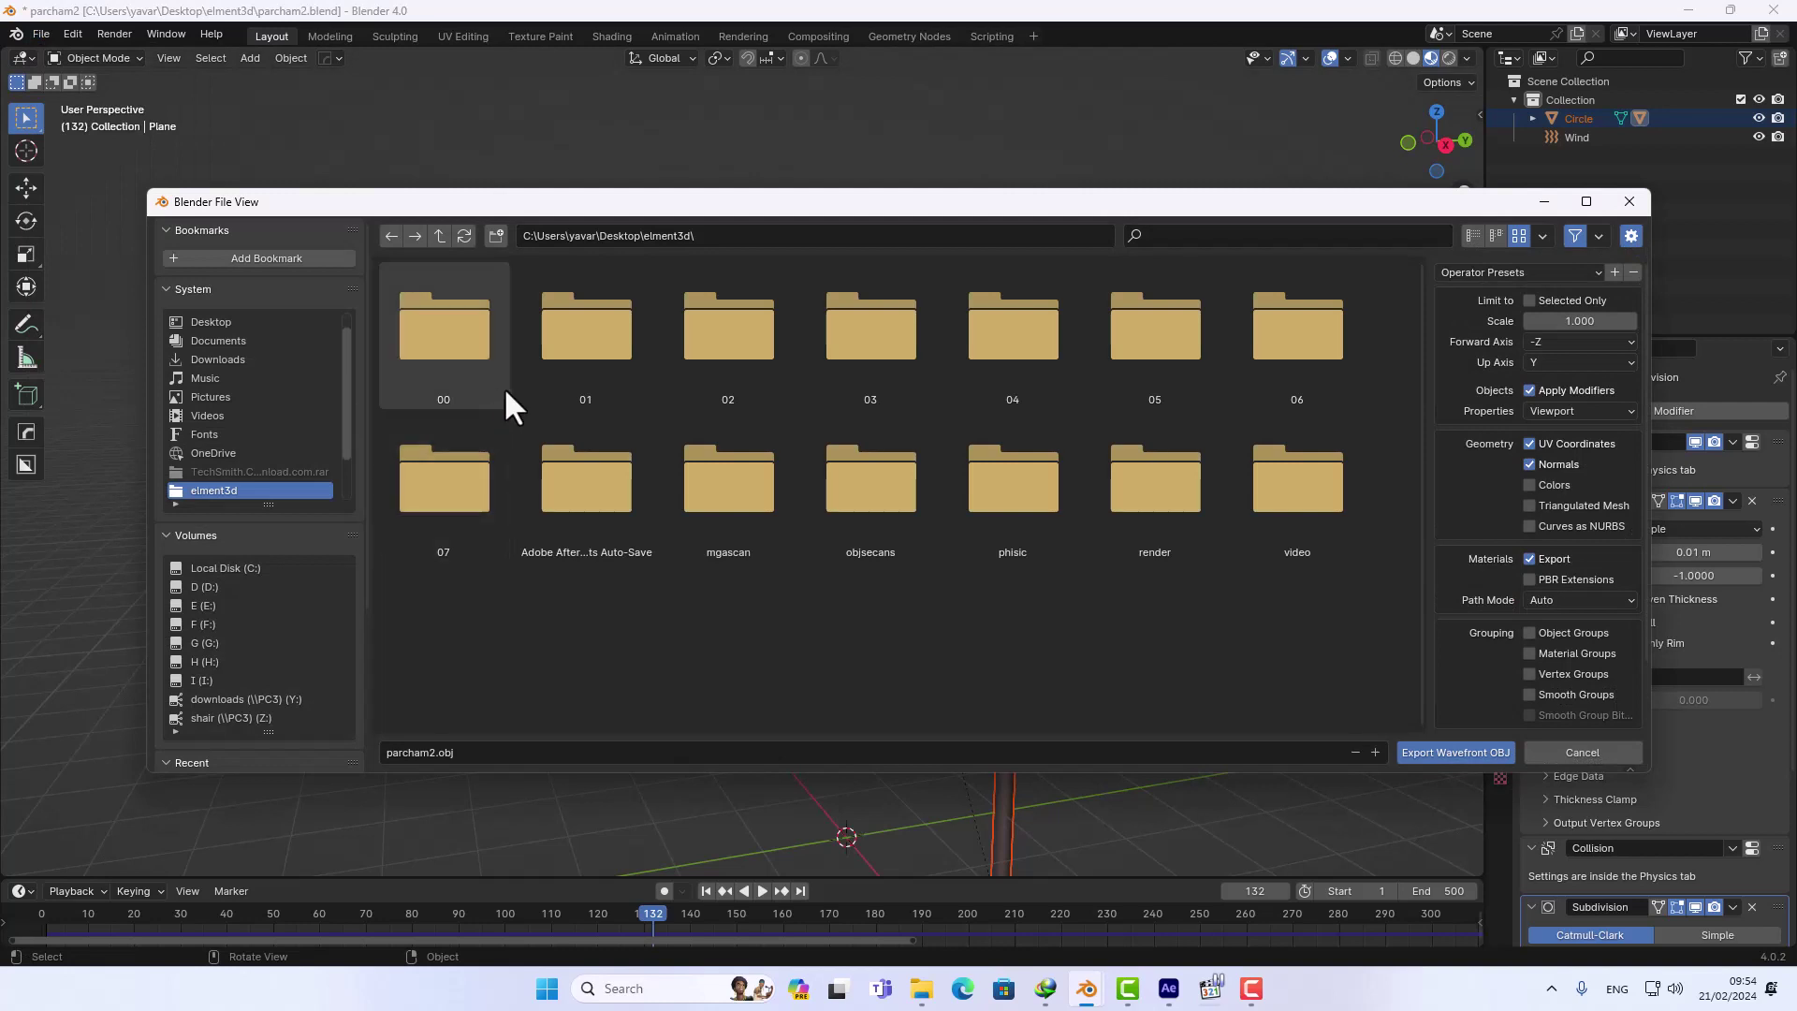
scroll(1478, 543, "down", 3)
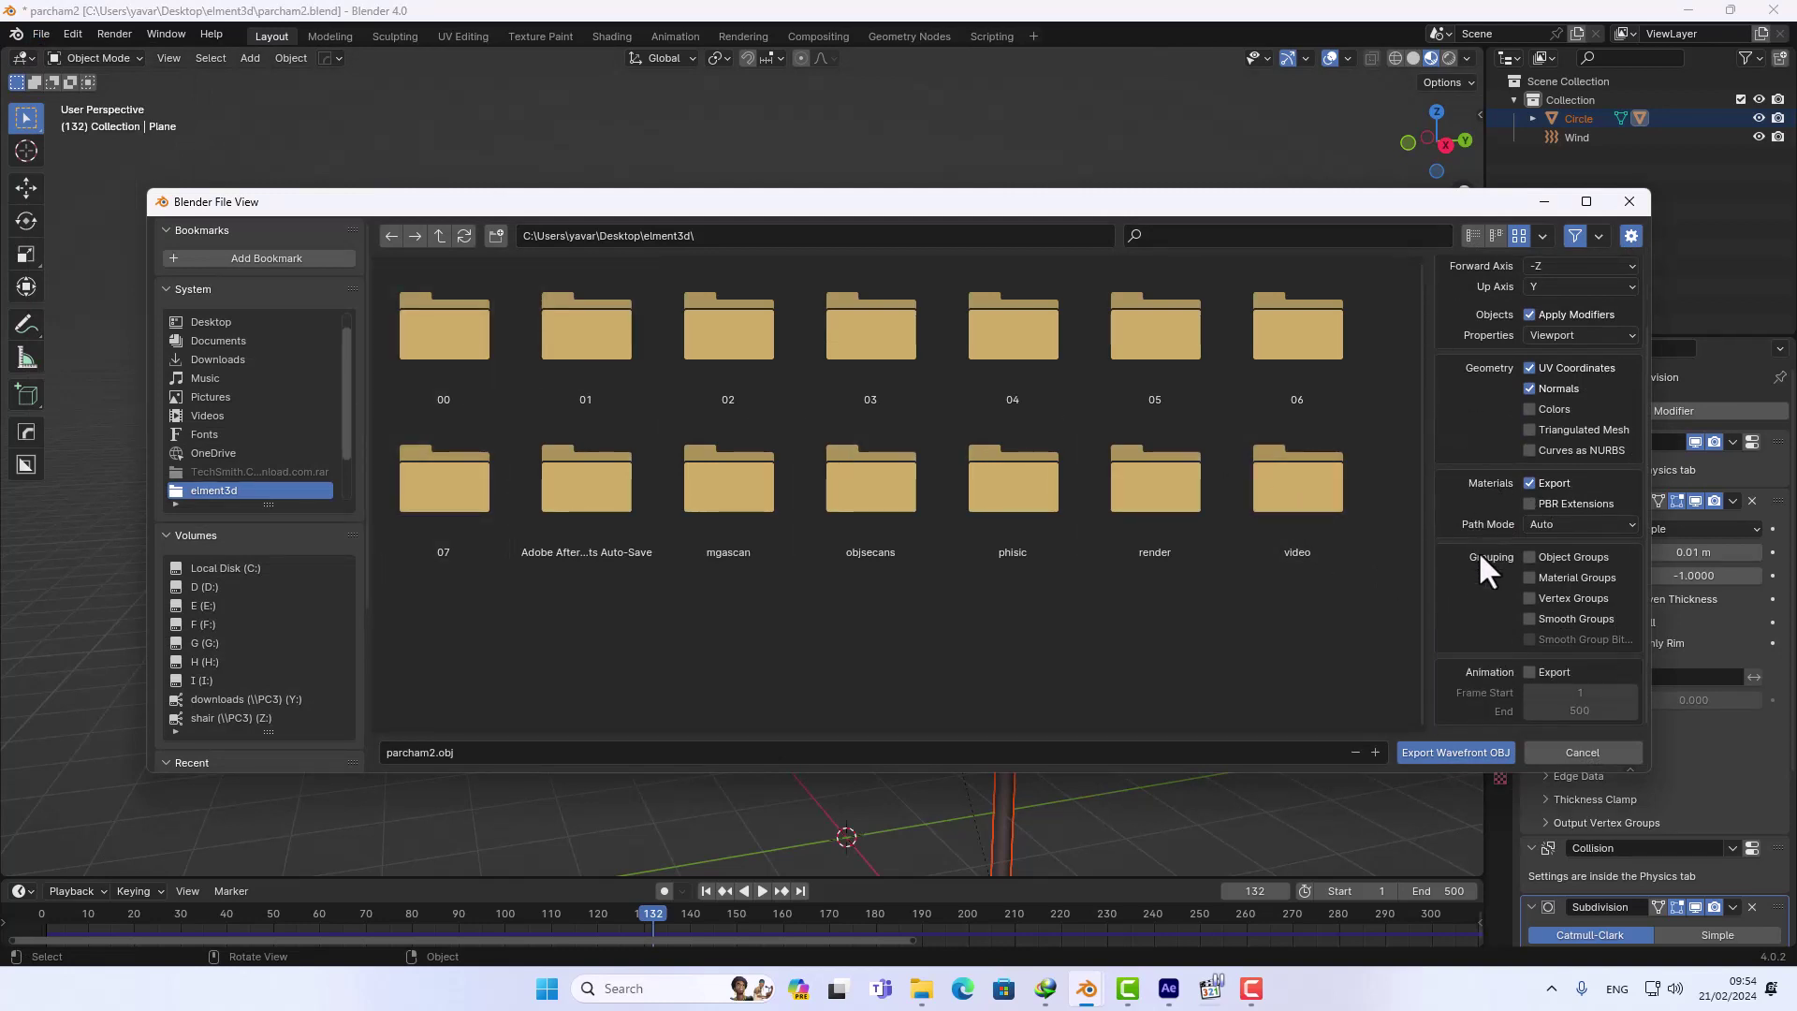
left_click(1529, 672)
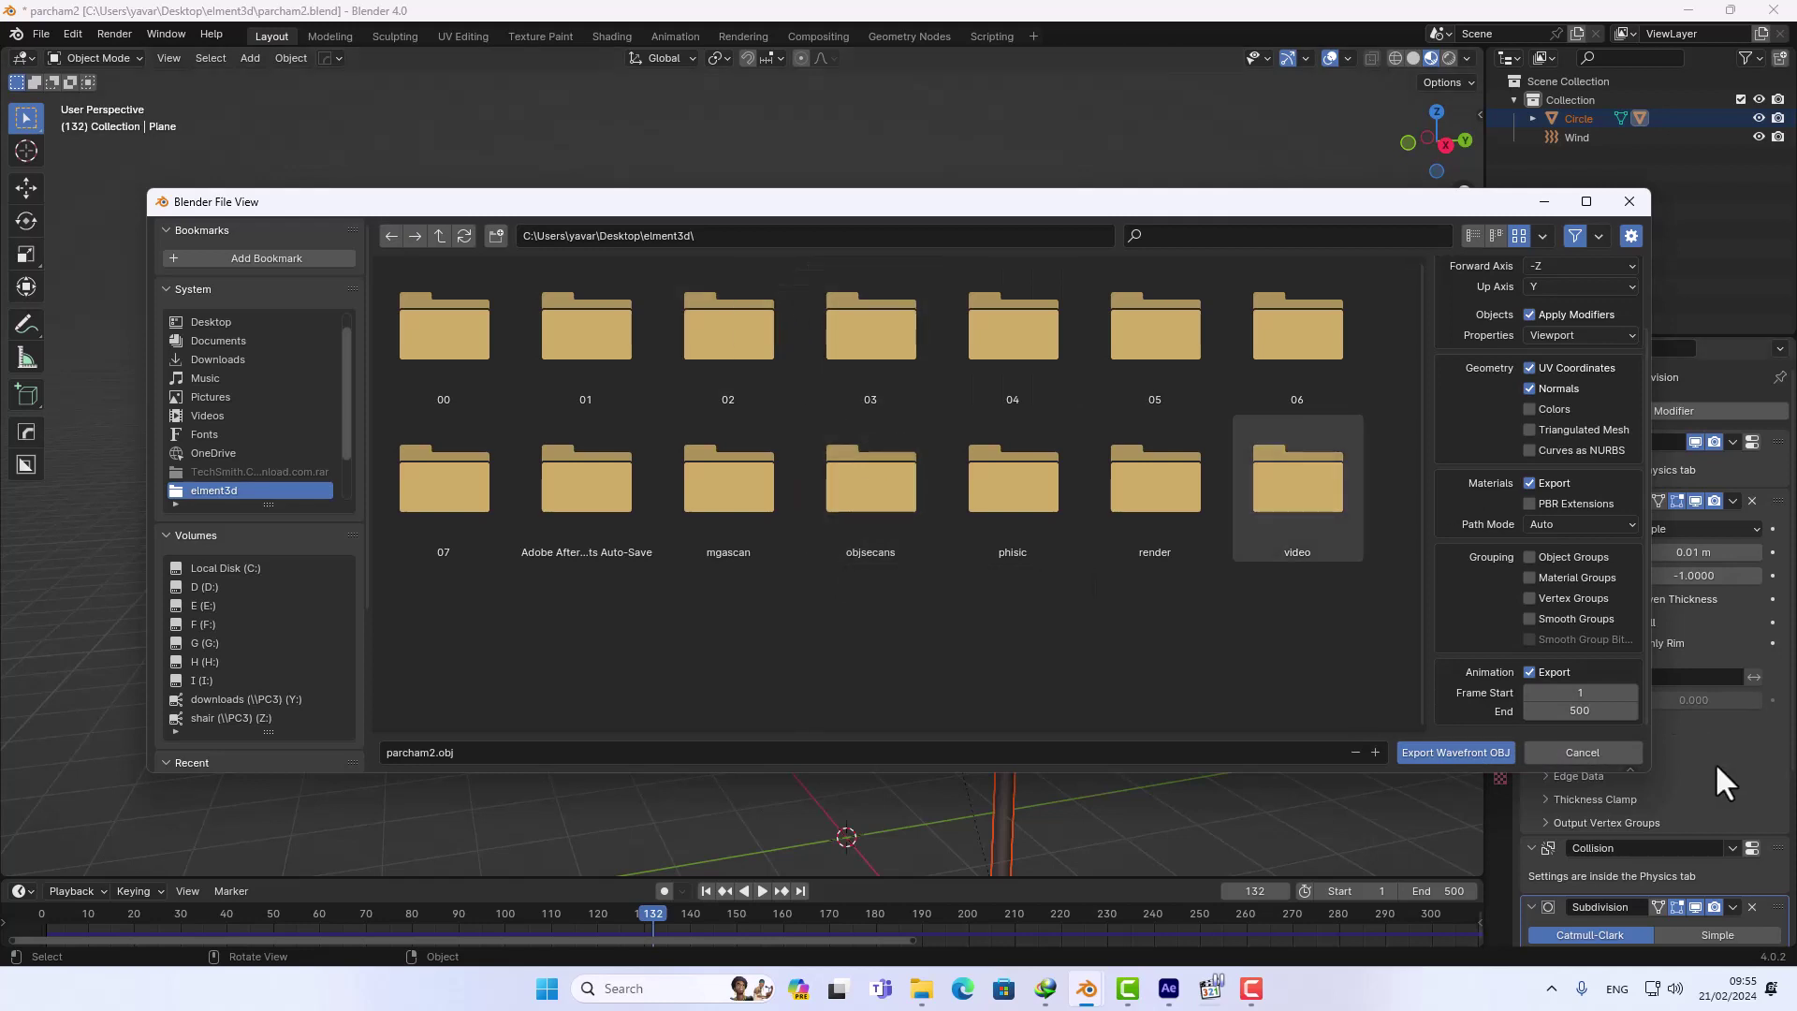
left_click(1592, 752)
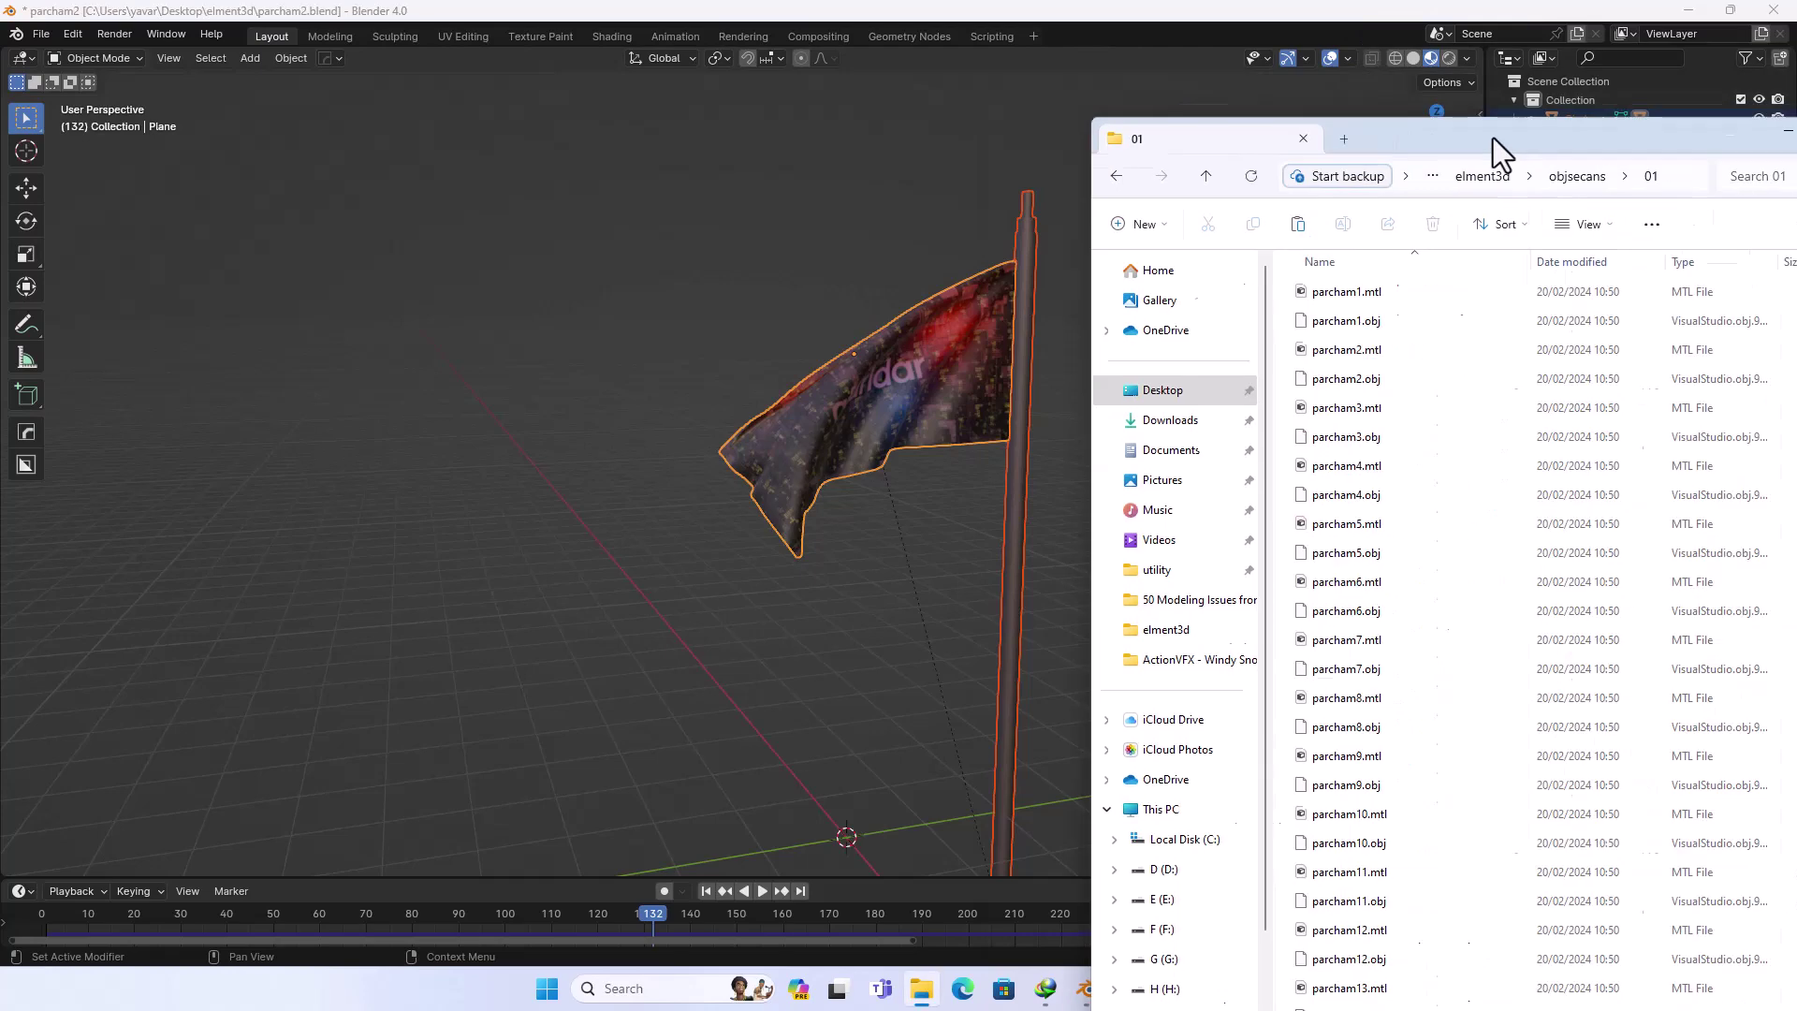
- Maximize and browse the objsecans\01 folder of parcham OBJ/MTL files, then close it
left_click_drag(1492, 138, 891, 127)
double_click(889, 128)
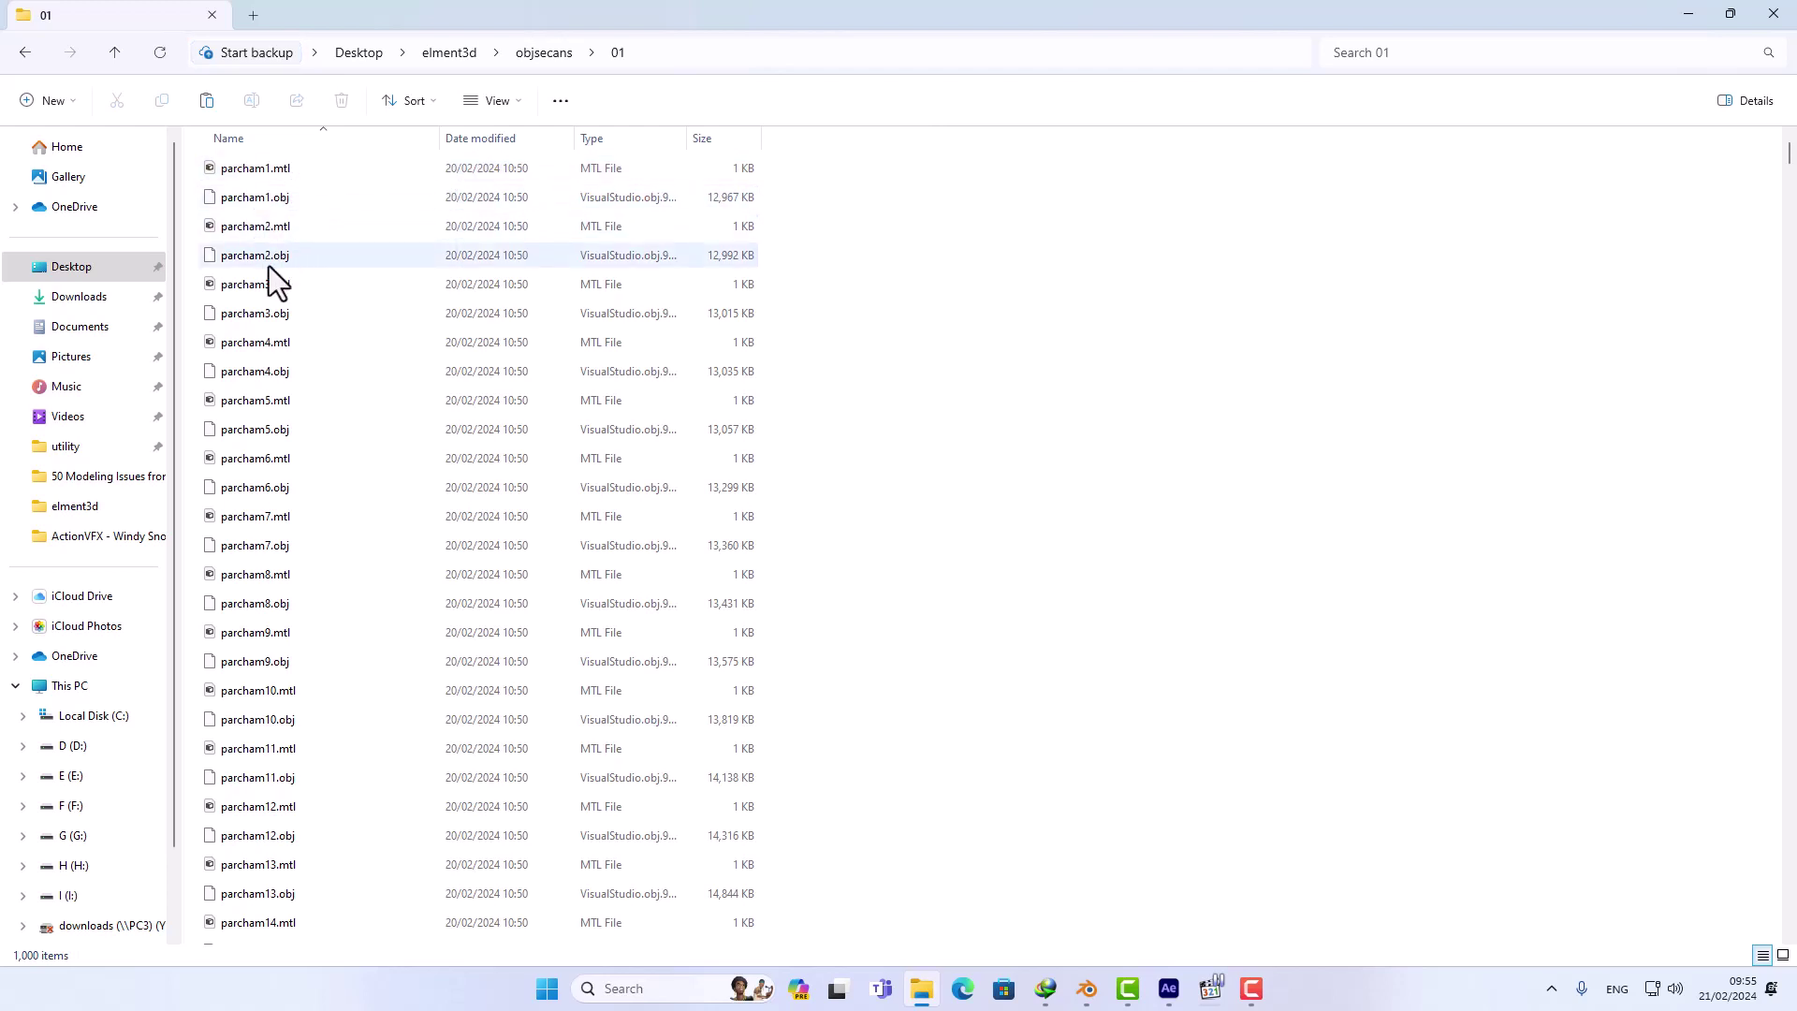
scroll(290, 228, "down", 10)
scroll(290, 229, "down", 10)
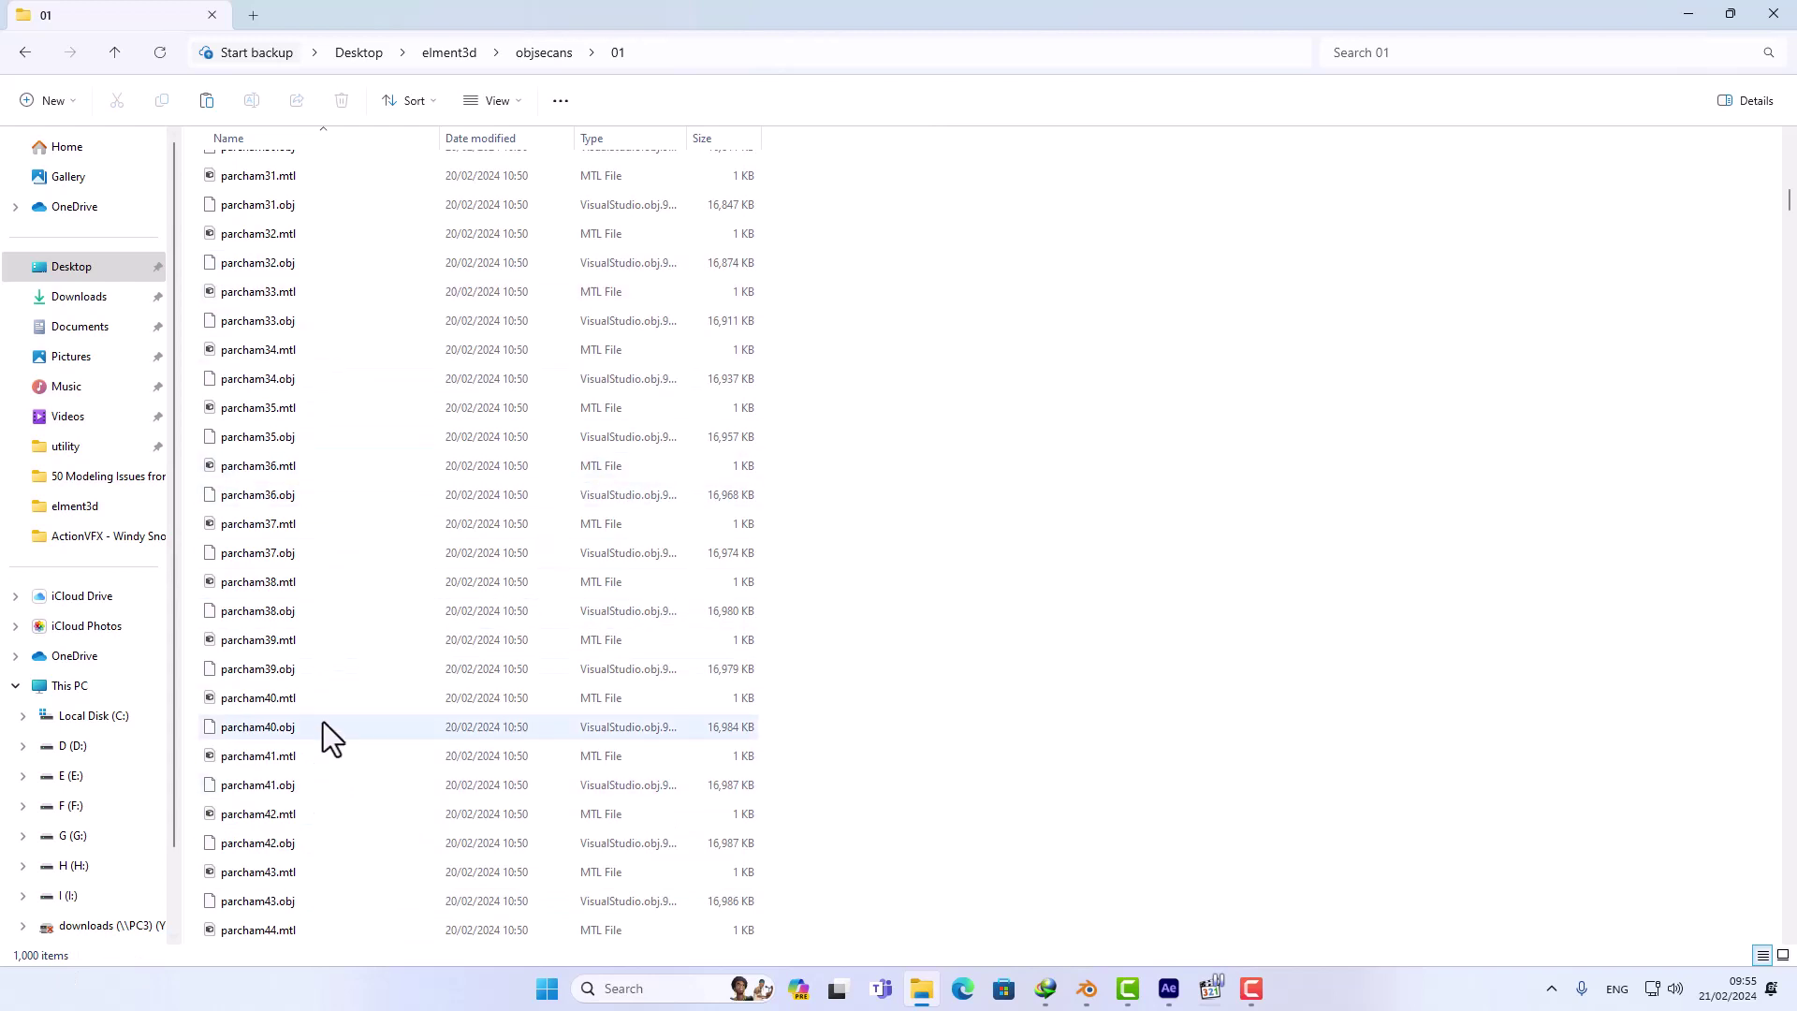
scroll(323, 721, "down", 9)
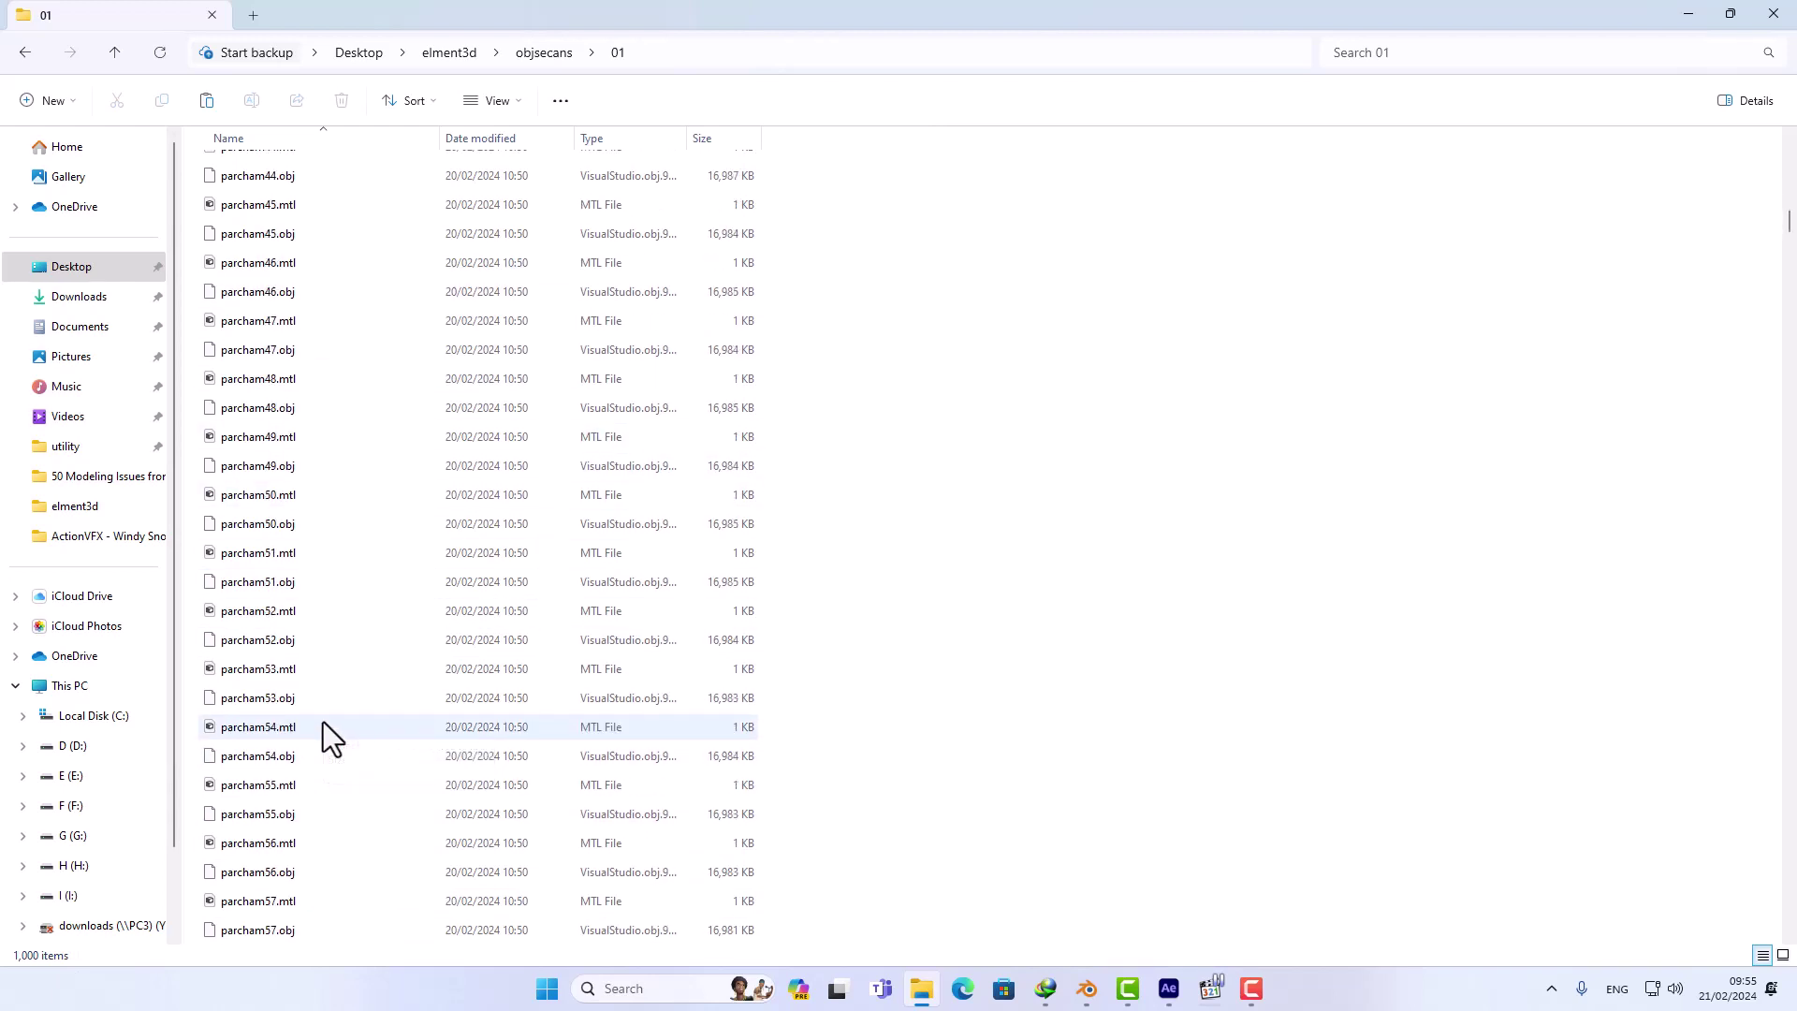
scroll(323, 721, "down", 3)
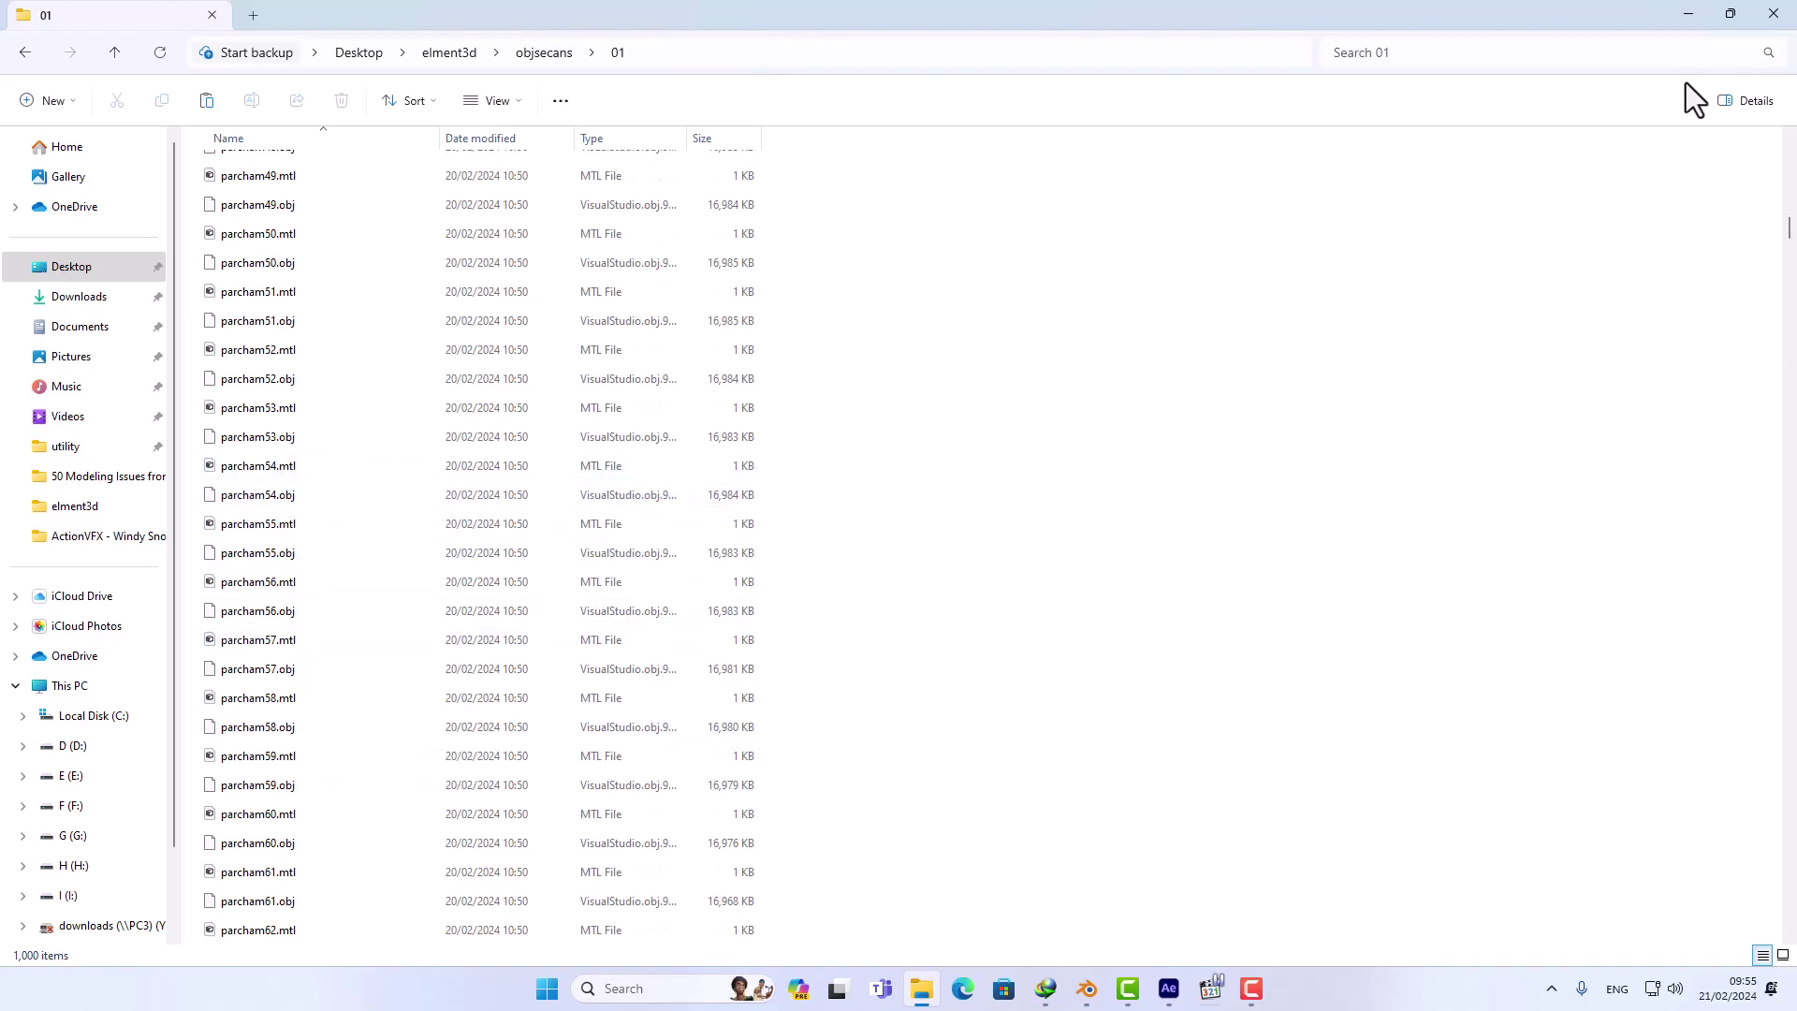
left_click(1773, 13)
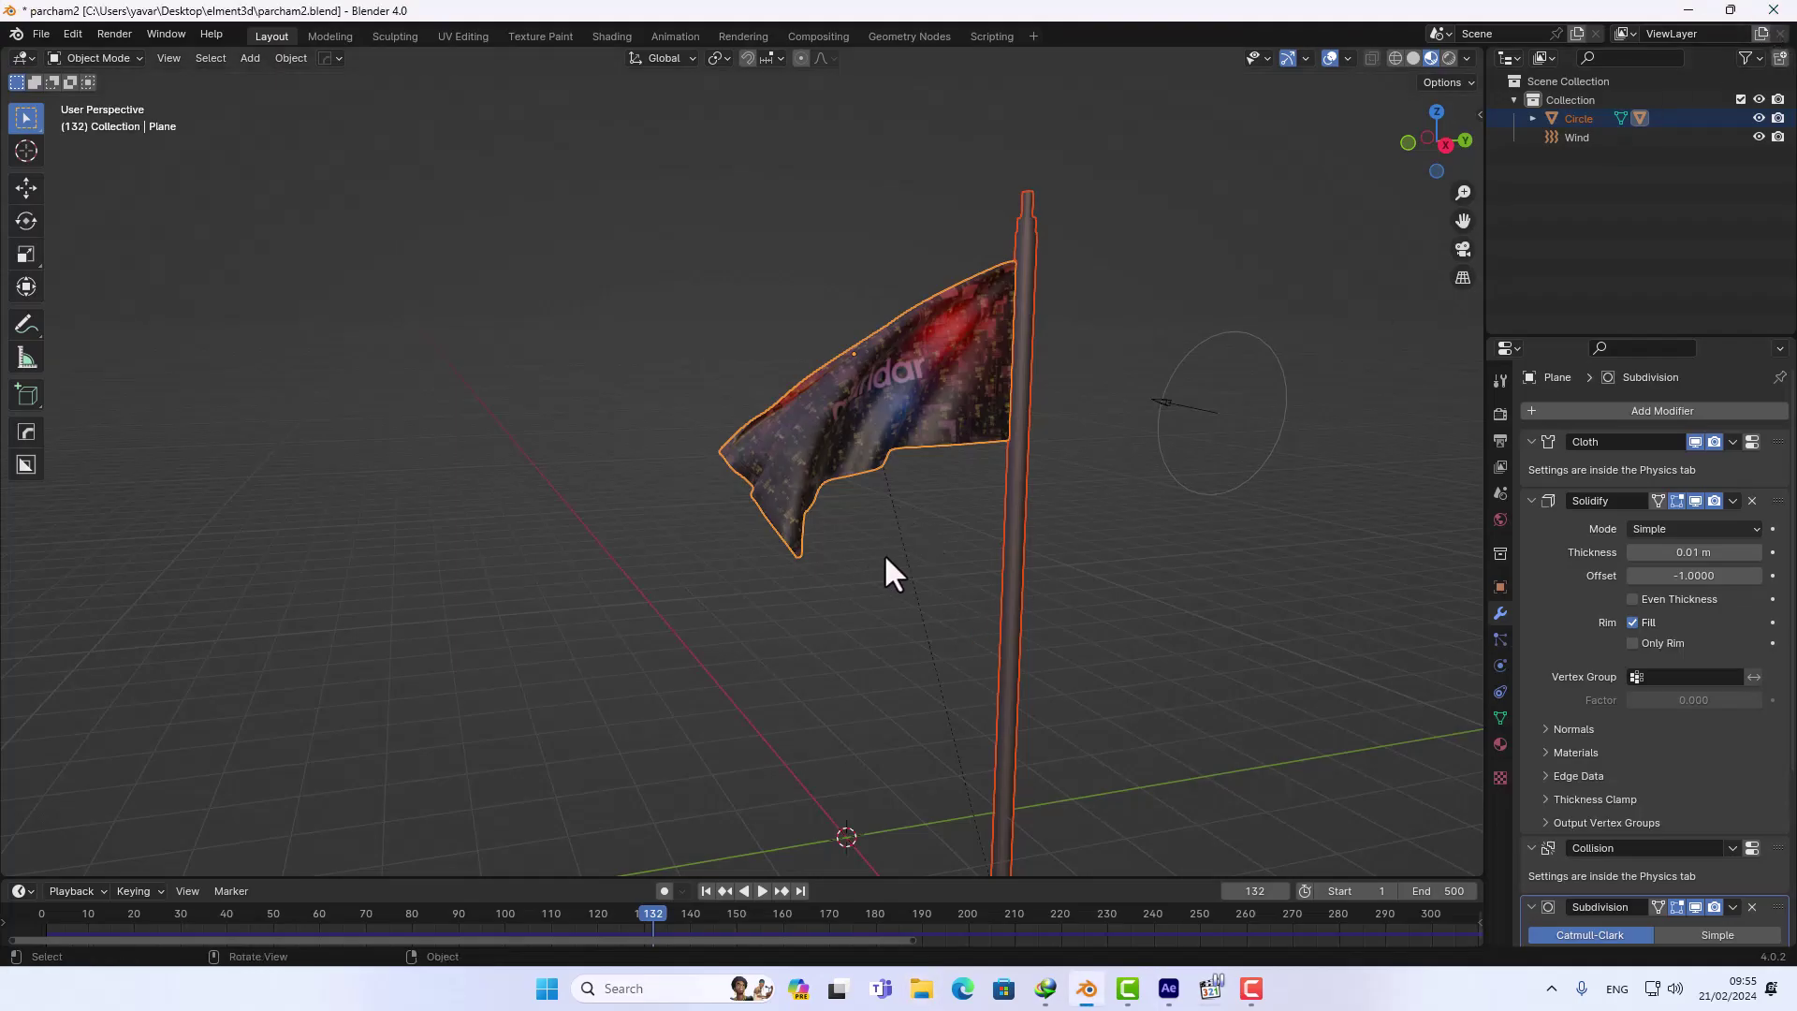
mouse_move(947, 487)
middle_mouse_down()
mouse_move(938, 549)
mouse_move(957, 563)
middle_mouse_up()
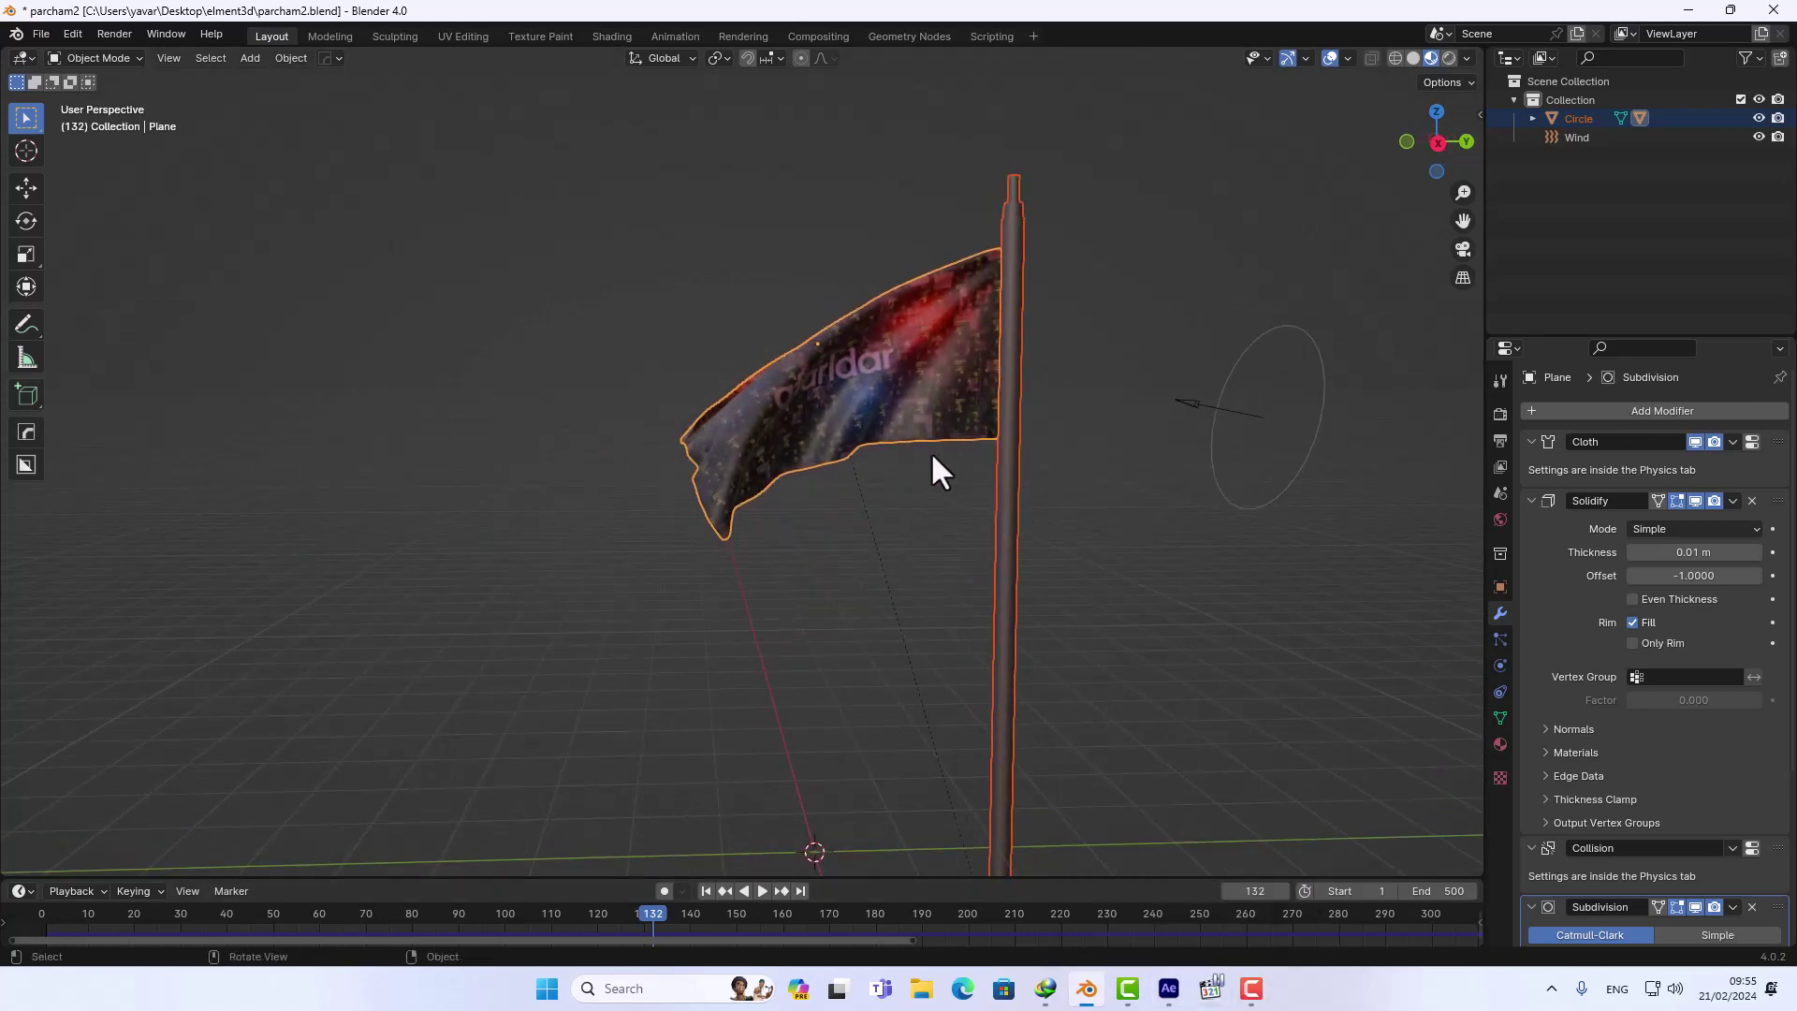
mouse_move(931, 451)
middle_mouse_down()
mouse_move(1032, 474)
mouse_move(957, 474)
middle_mouse_up()
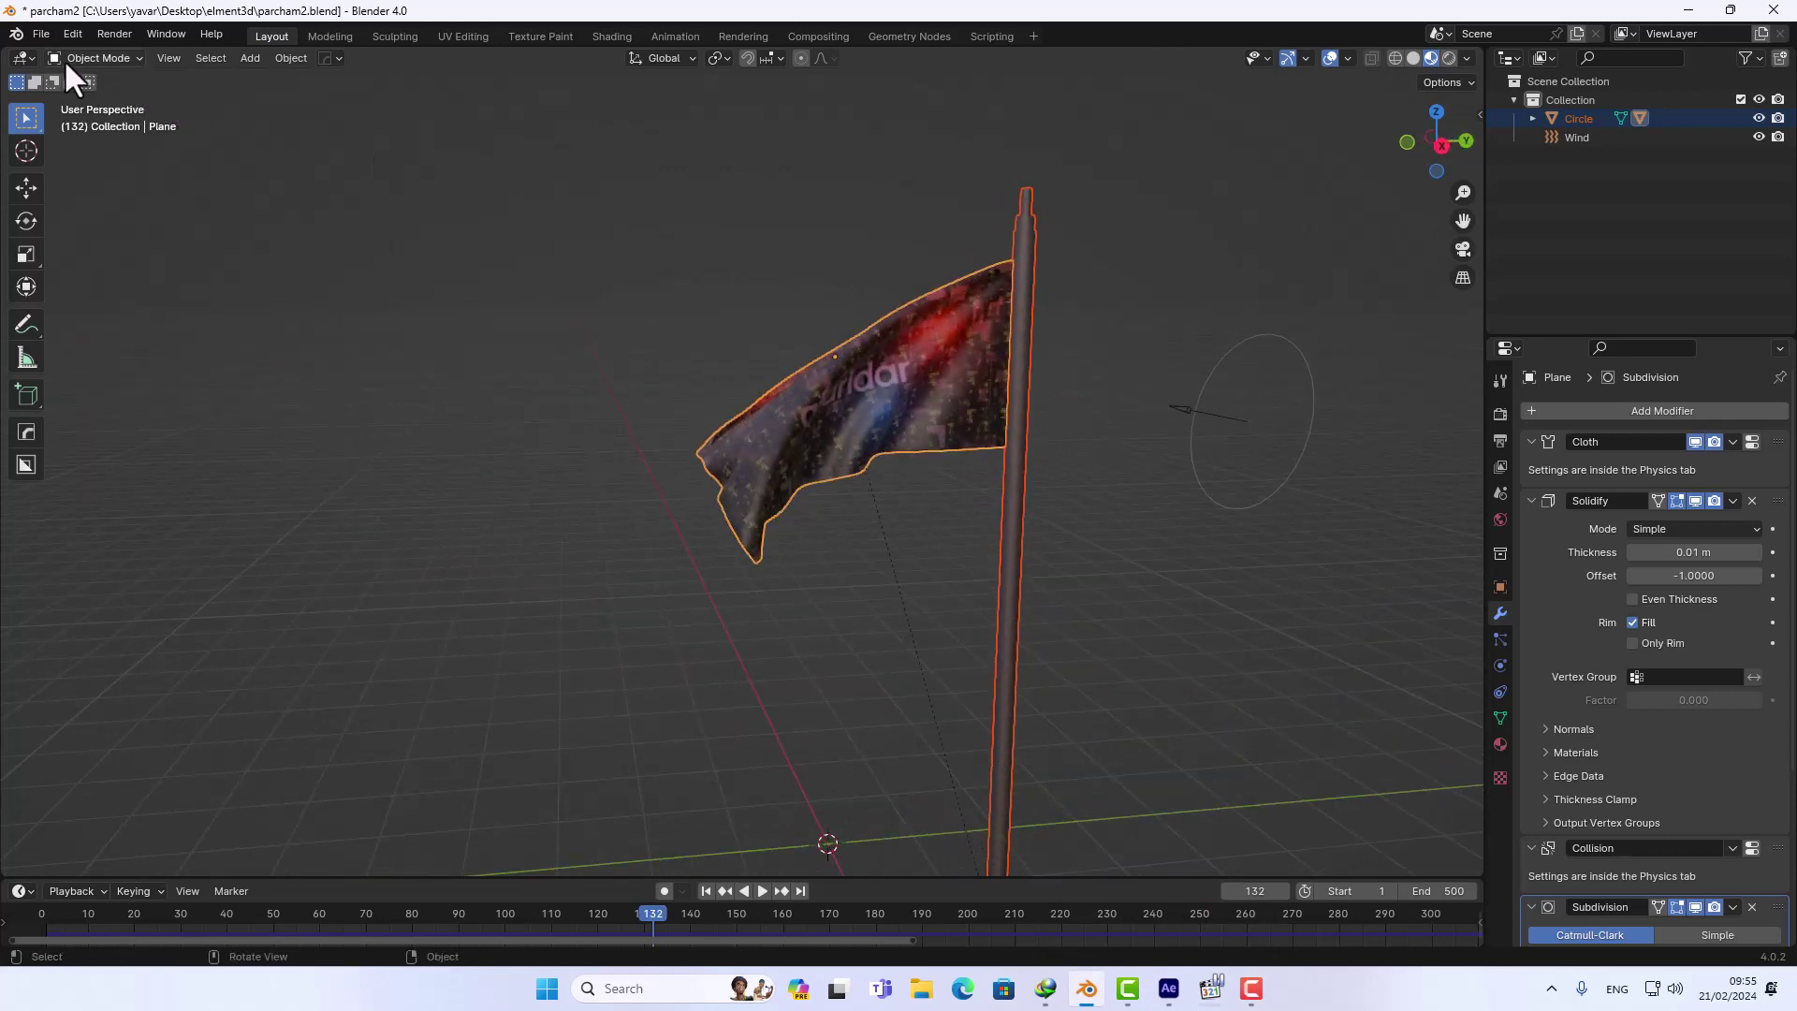
left_click(30, 33)
mouse_move(71, 317)
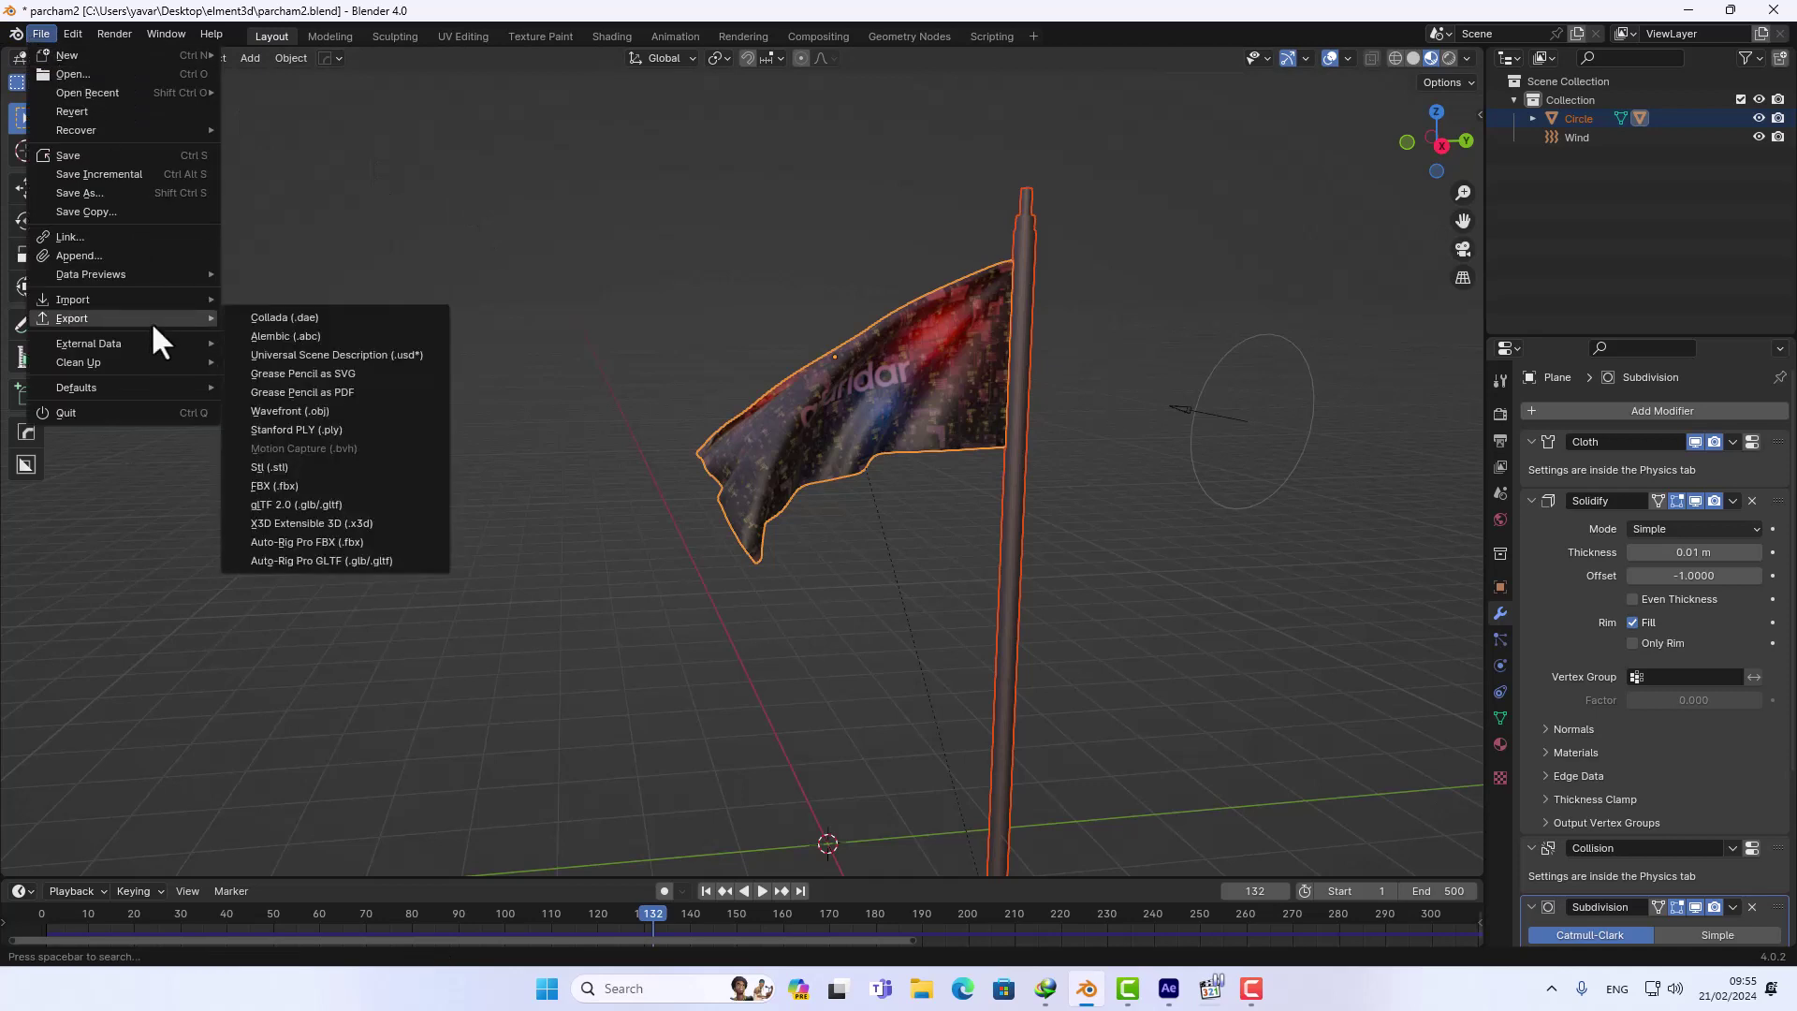
left_click(363, 410)
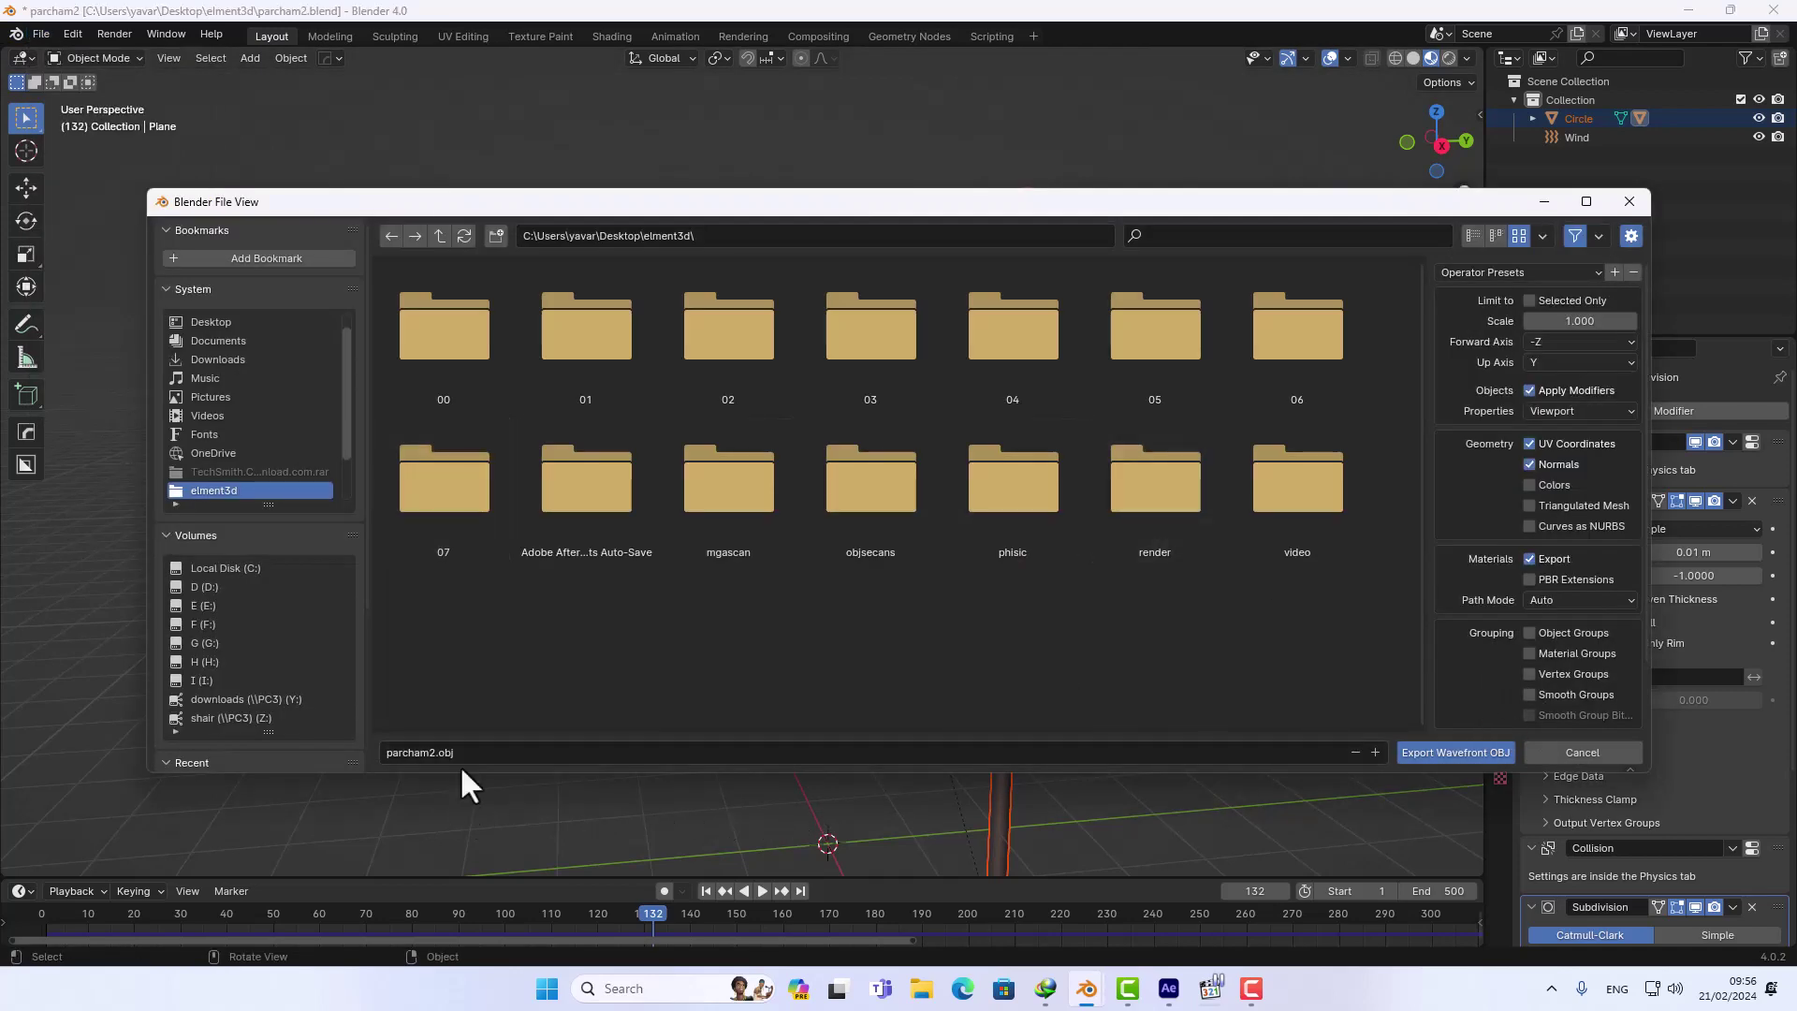
left_click(428, 750)
key("BackSpace")
type("2")
left_click(1562, 752)
mouse_move(1168, 988)
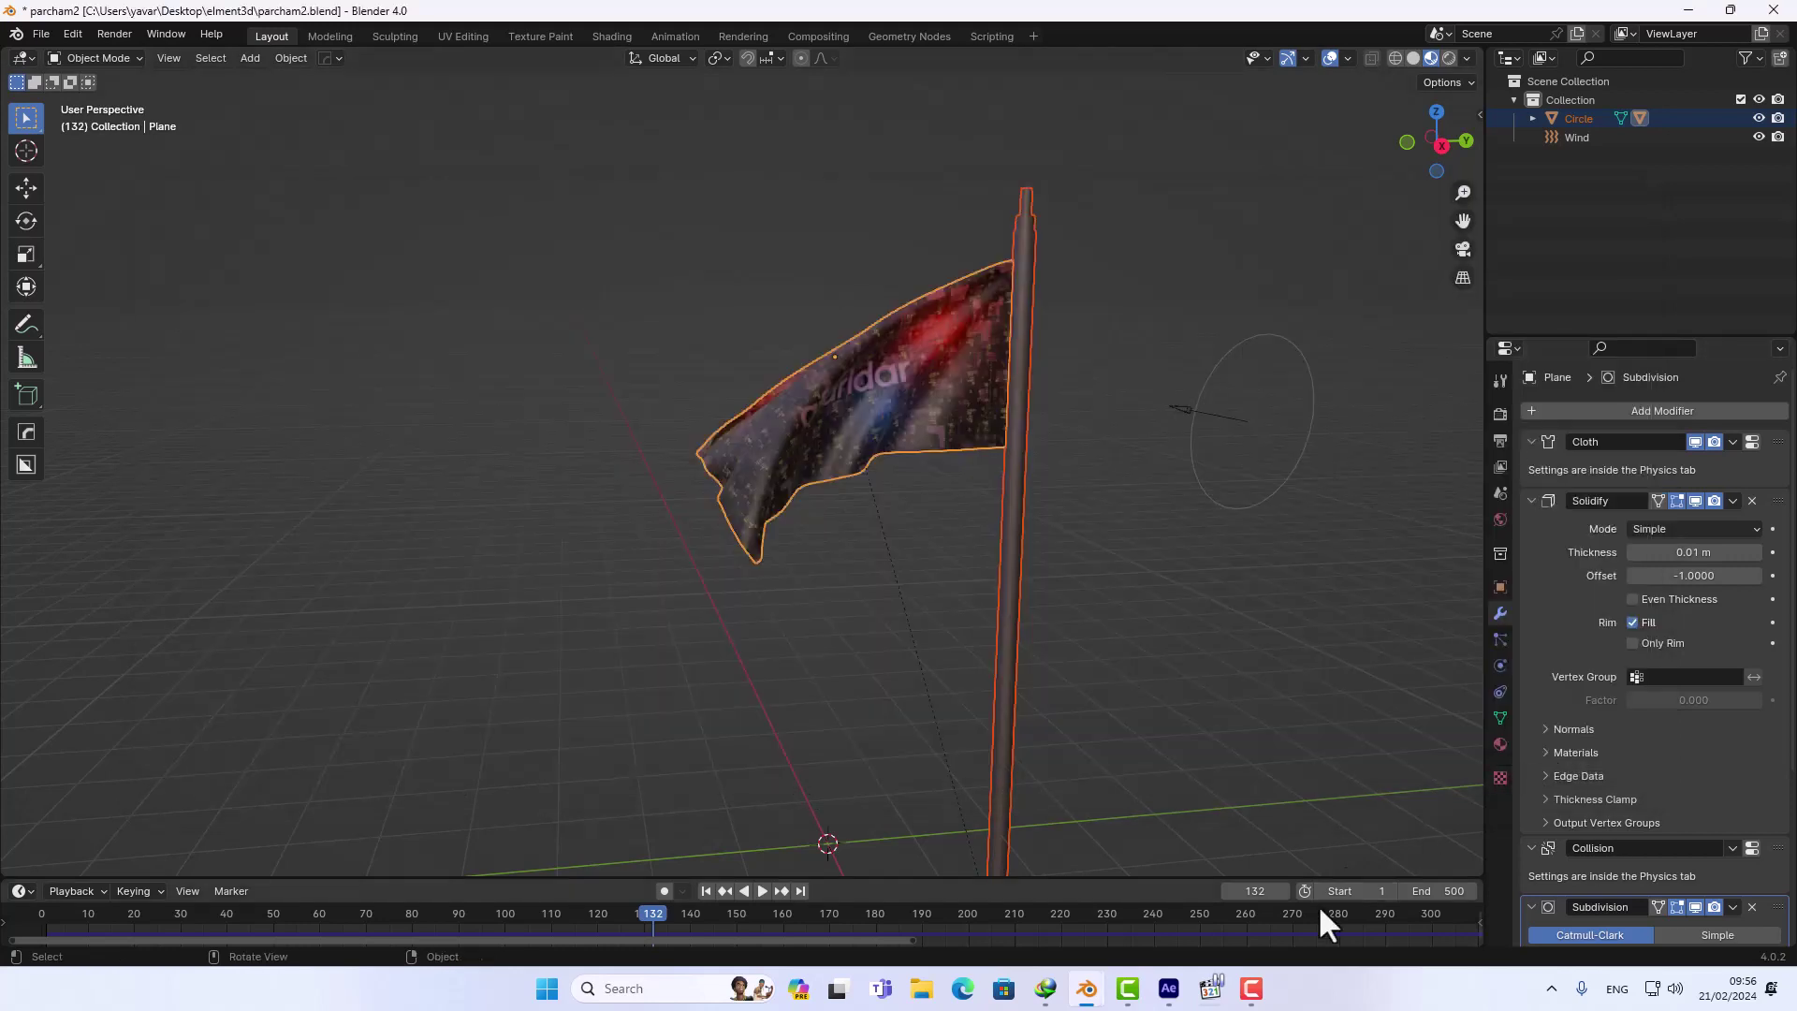
- In After Effects, scrub the desk footage and view IMG_0034.MOV's 3D Camera Tracker points
left_click(1169, 992)
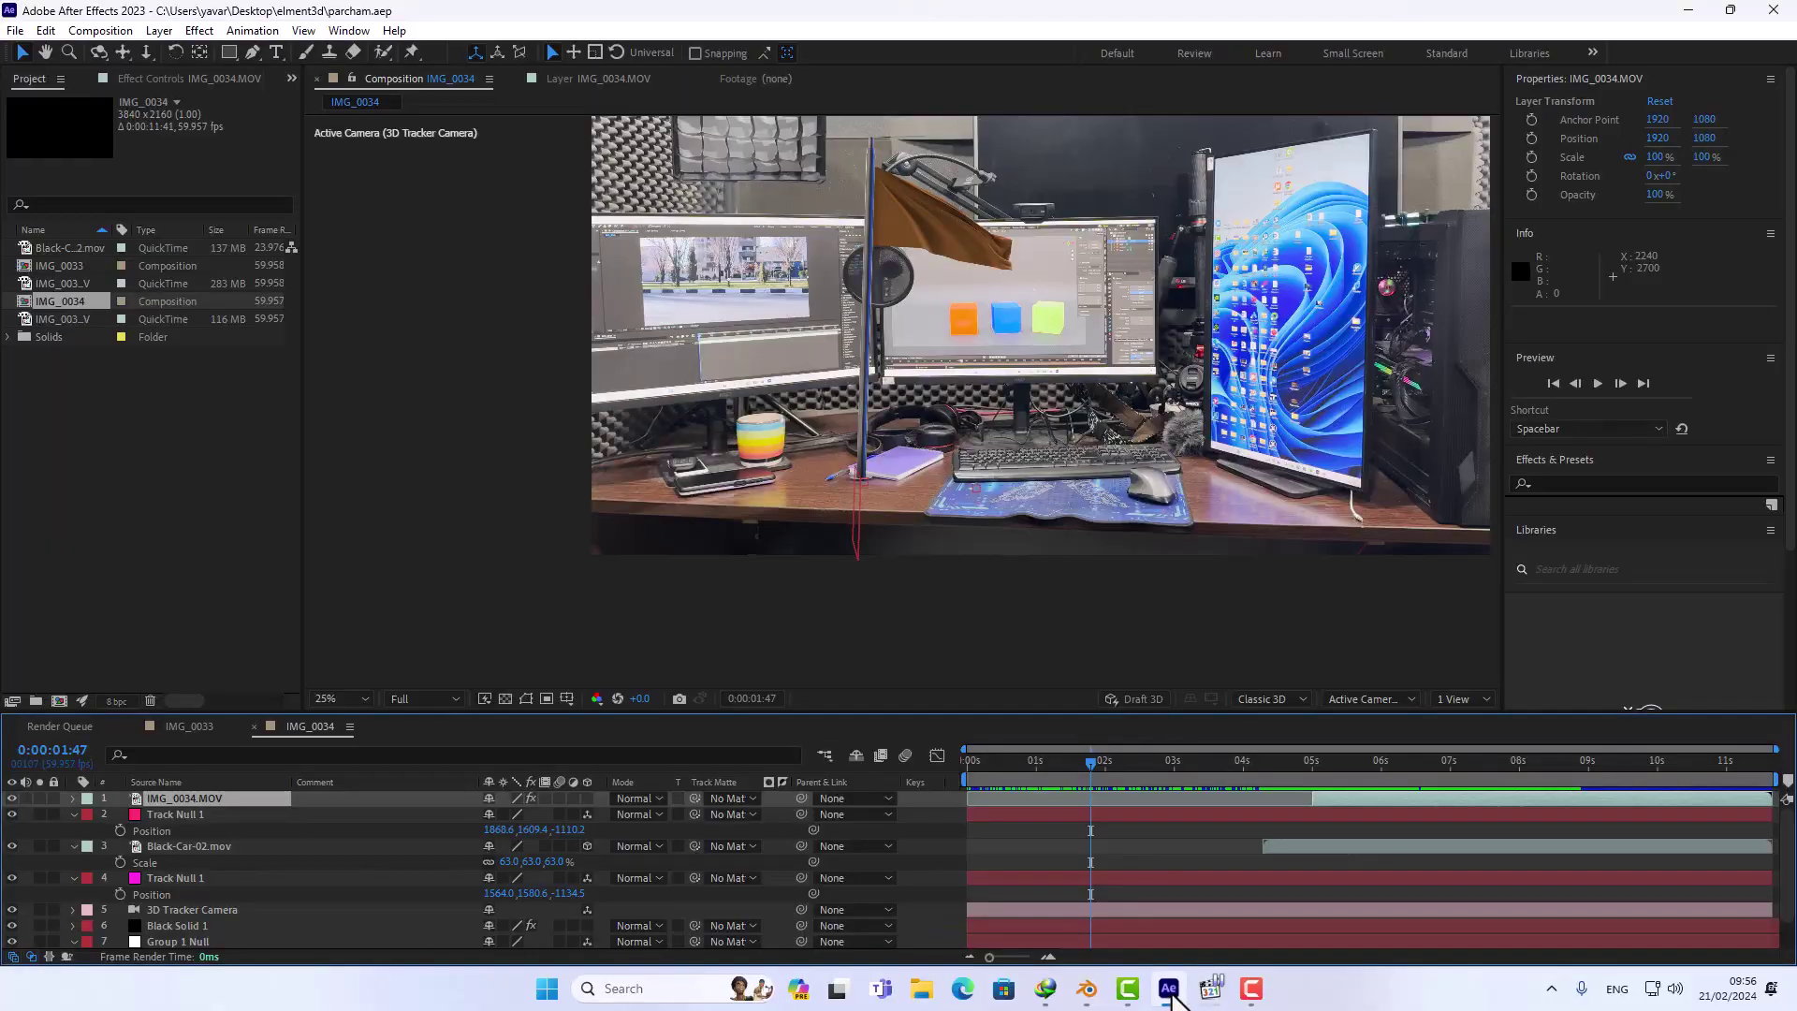
left_click(1005, 774)
mouse_move(997, 775)
left_mouse_down()
mouse_move(1236, 779)
mouse_move(989, 775)
mouse_move(1138, 778)
mouse_move(1123, 781)
left_mouse_up()
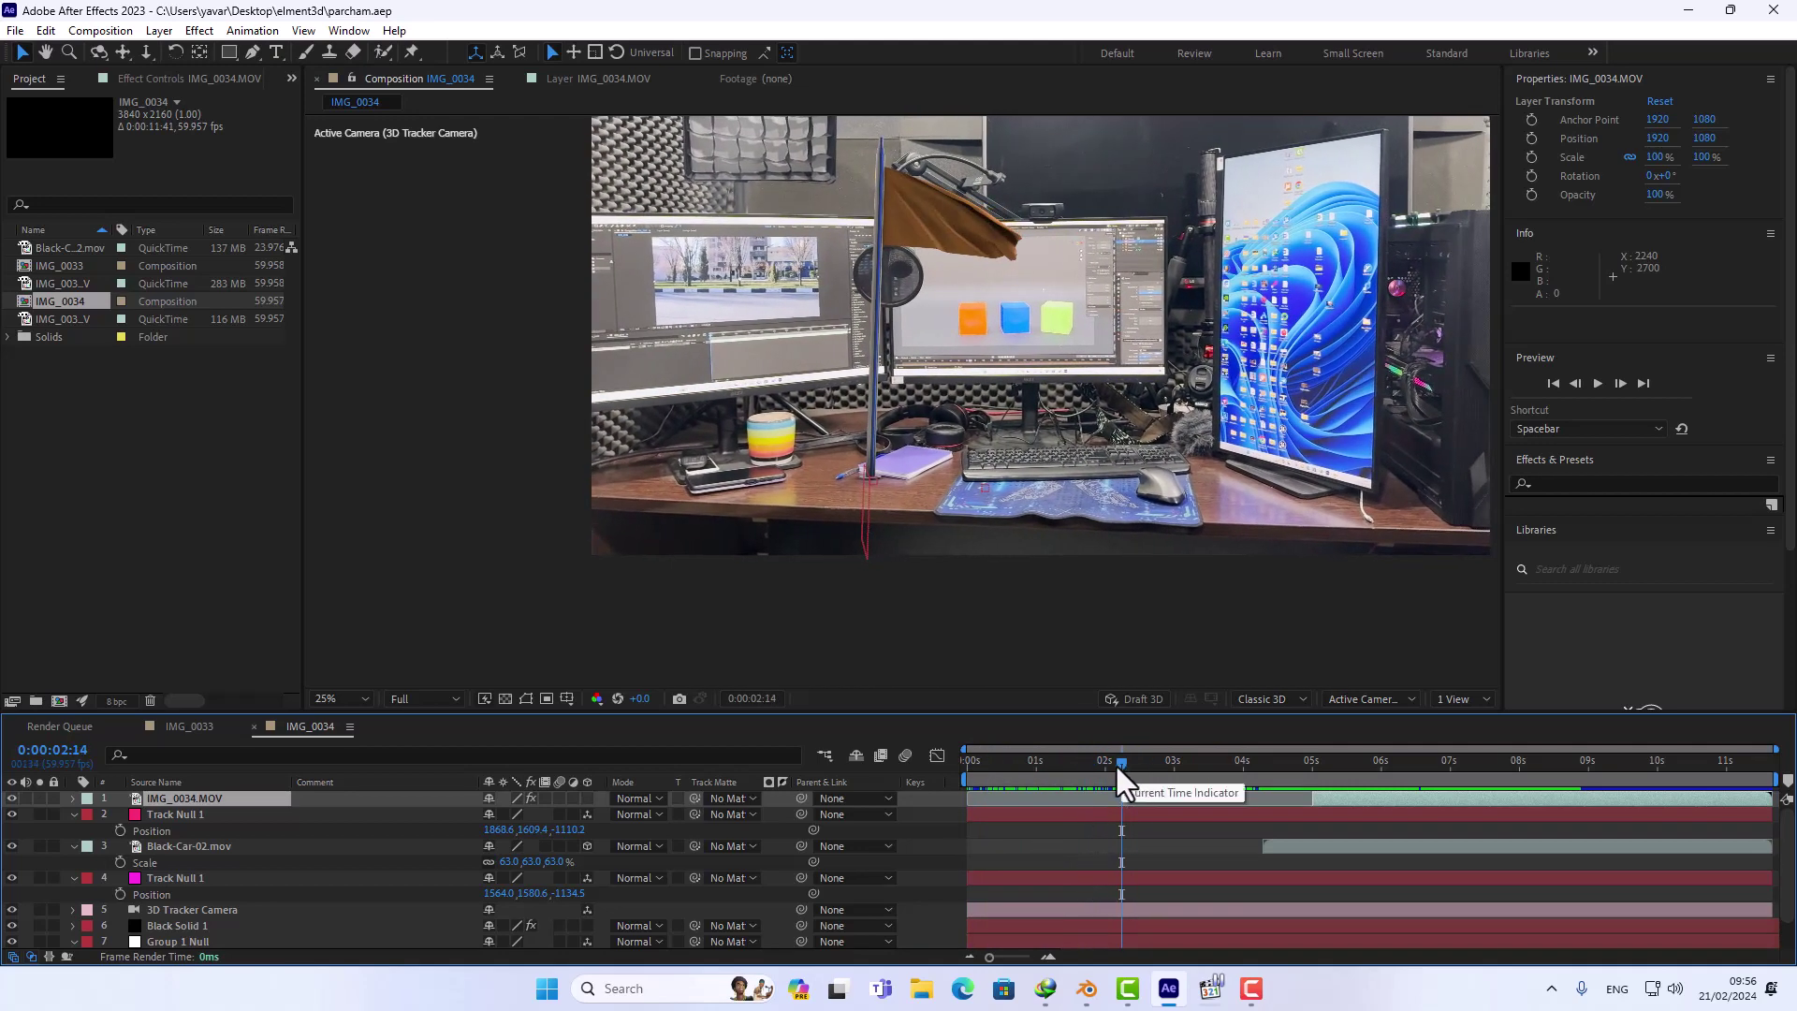
scroll(1071, 875, "down", 2)
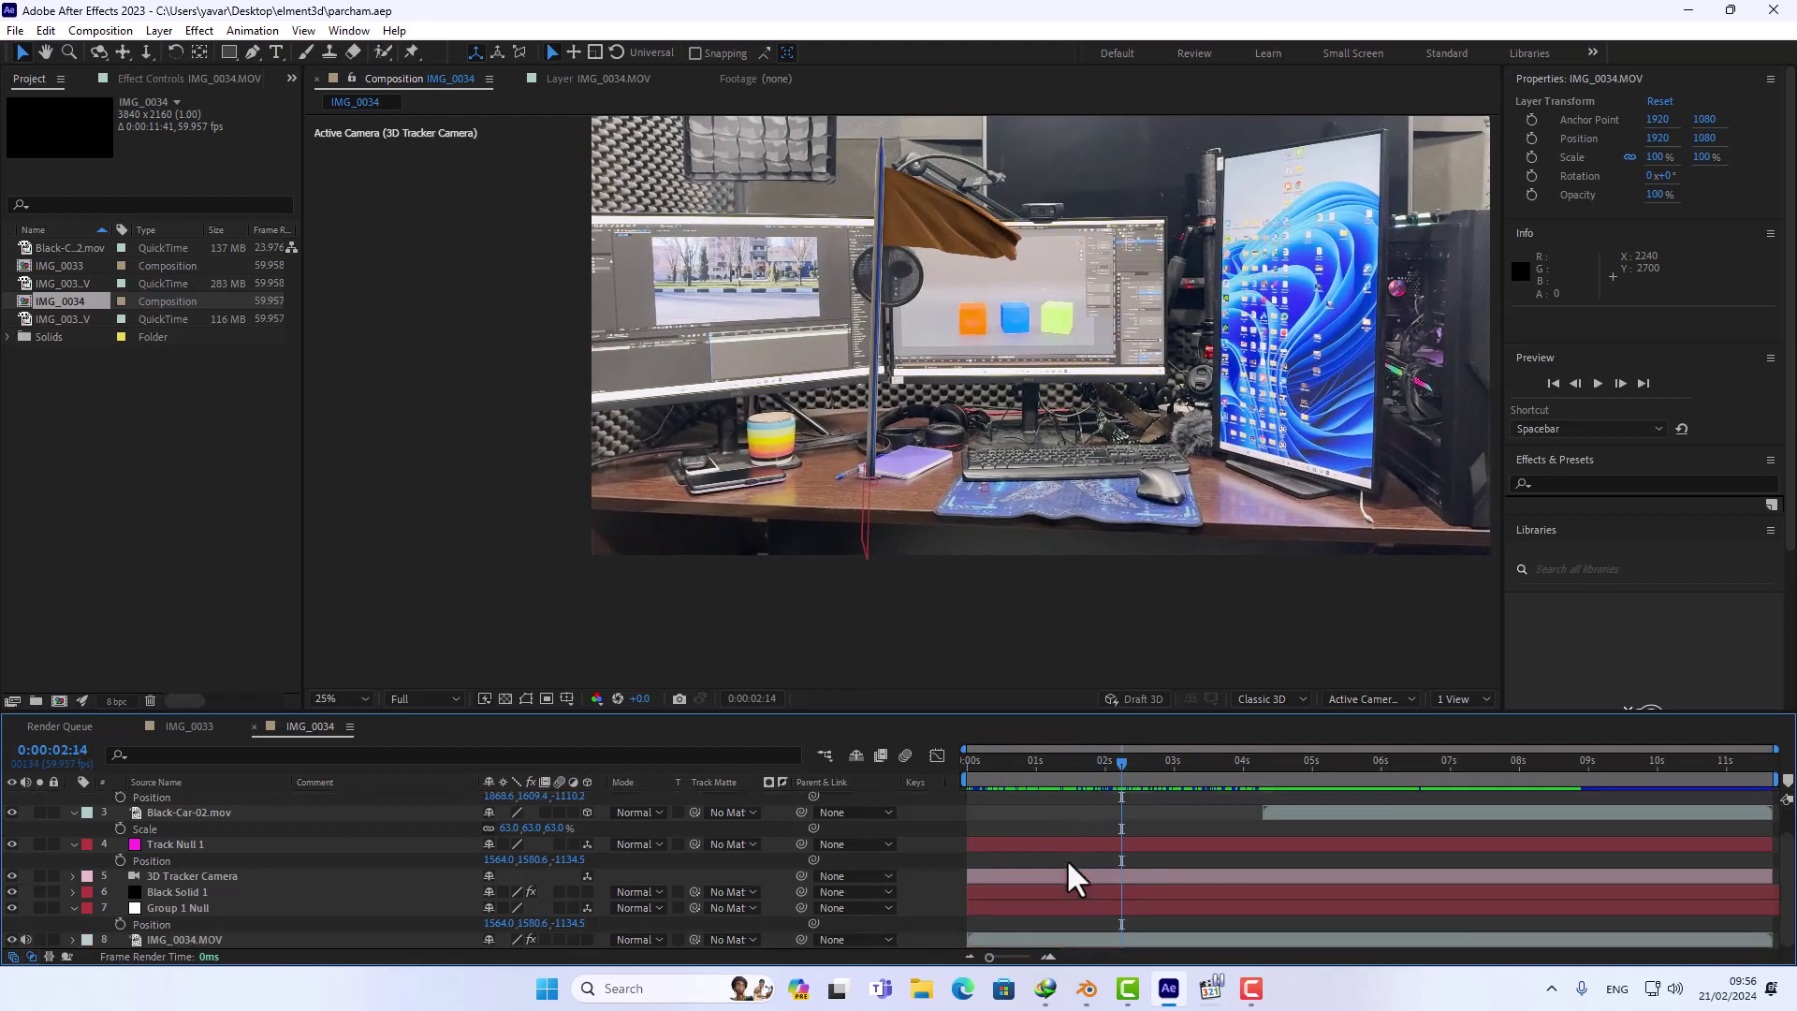
left_click(164, 941)
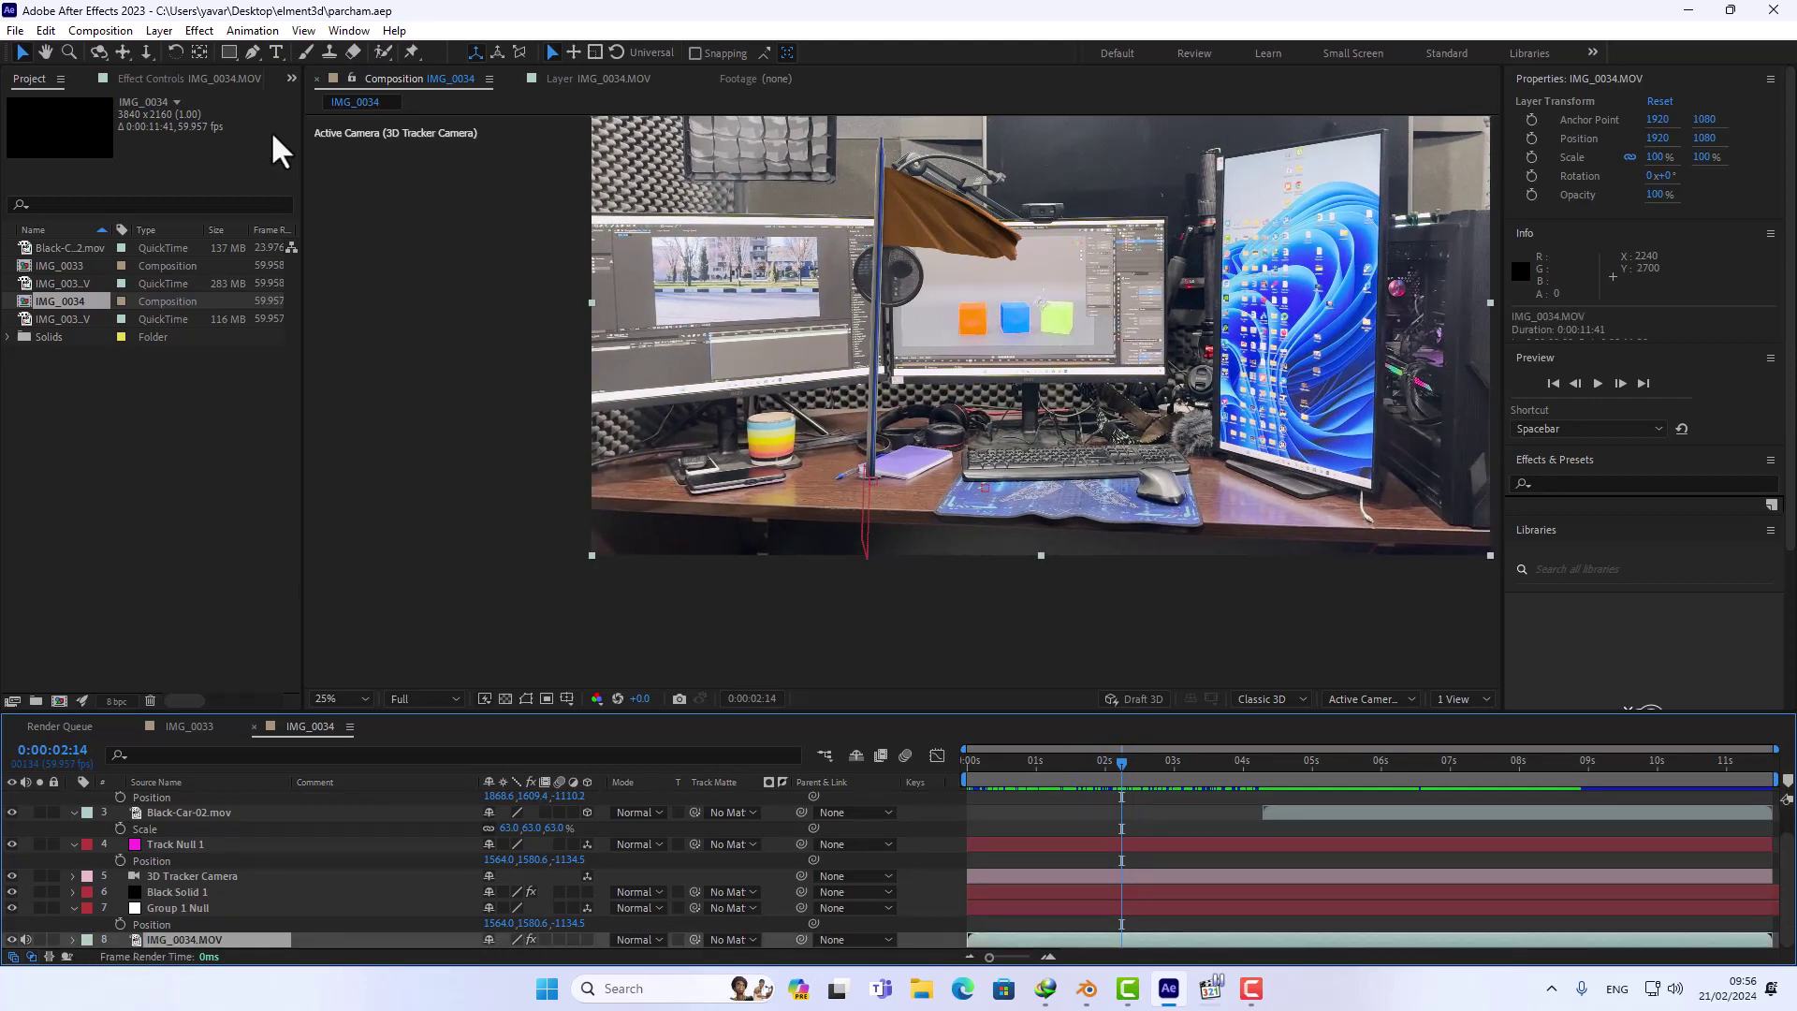
left_click(170, 81)
left_click(63, 119)
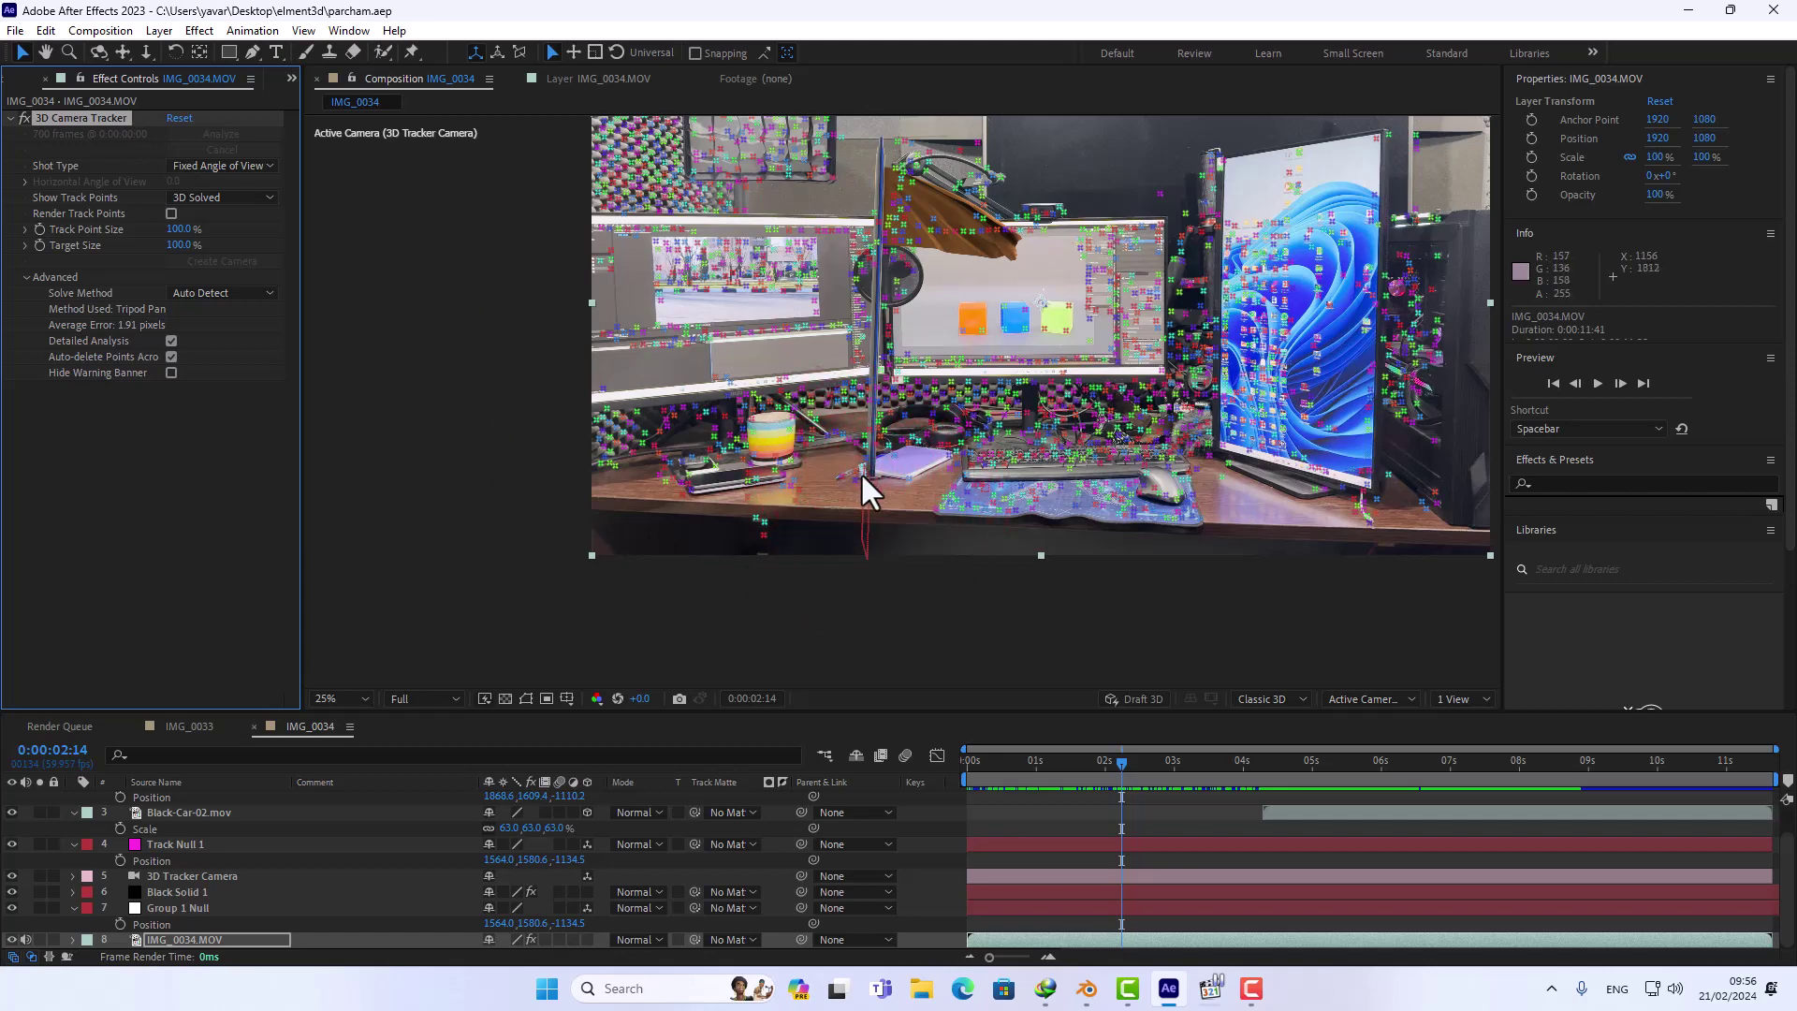
left_click(1043, 782)
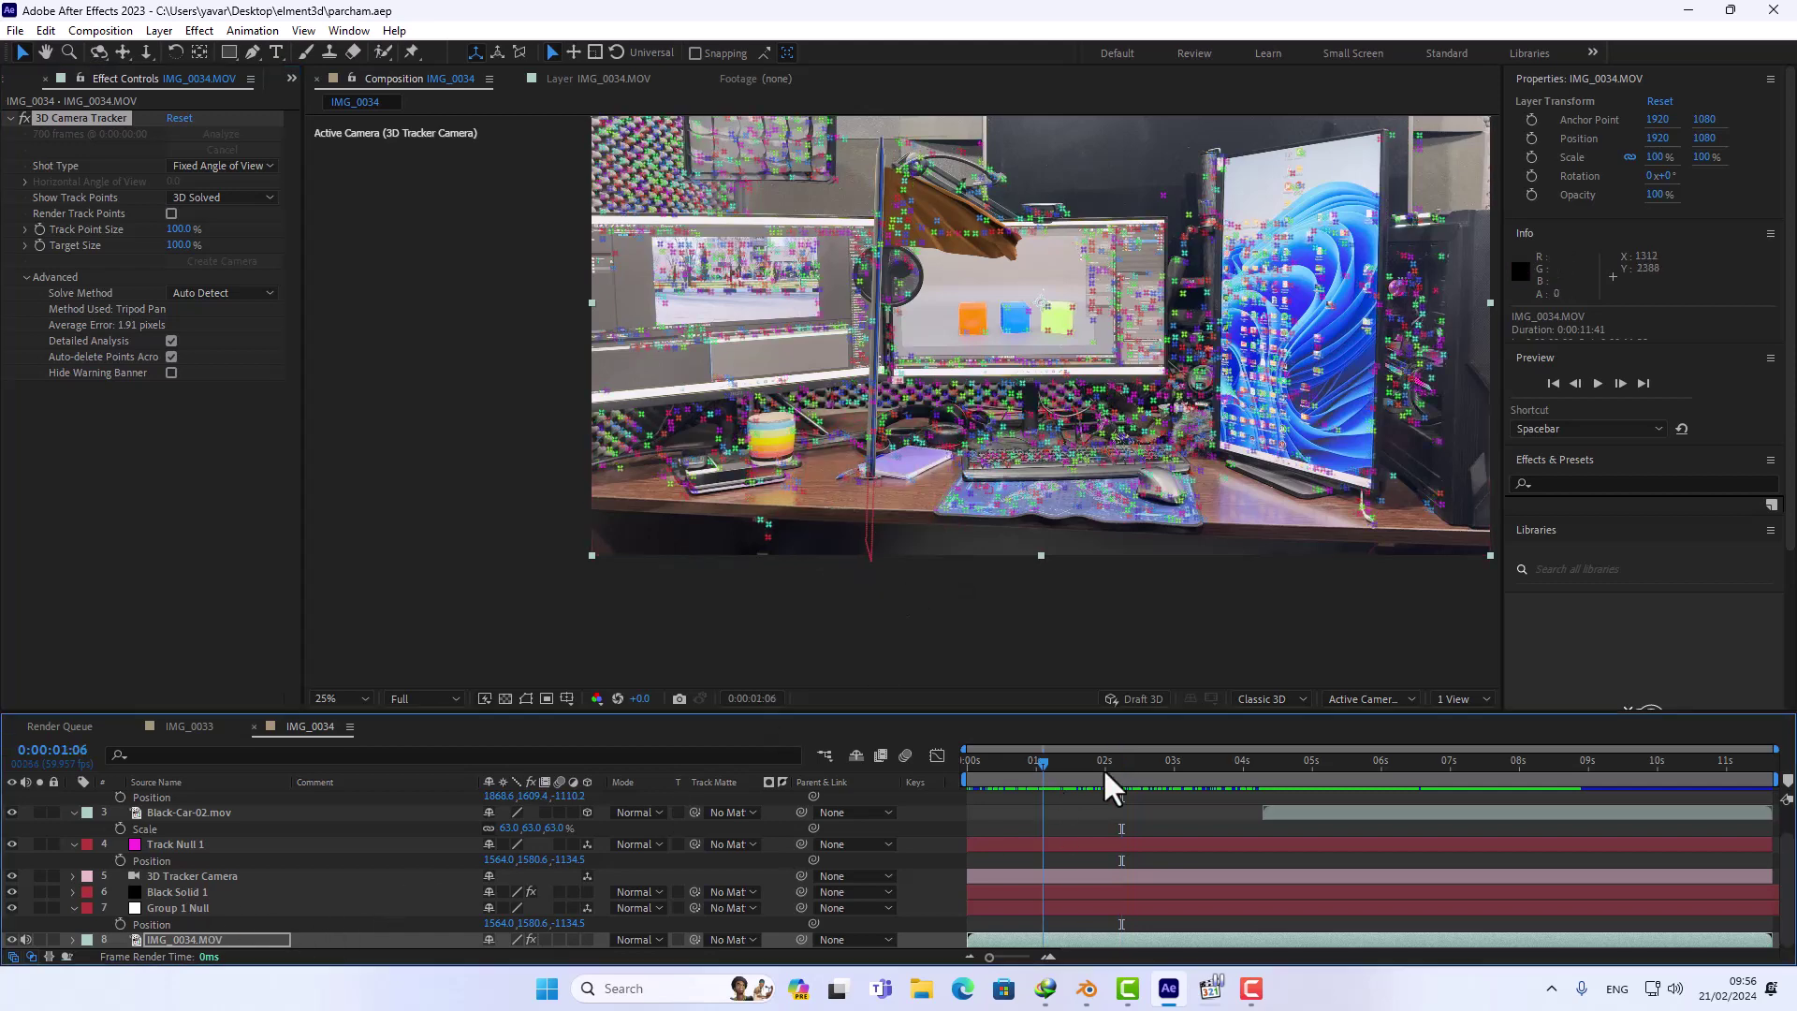
- Hide the Black Solid 1 layer and select it to edit its Element effect
left_click(181, 892)
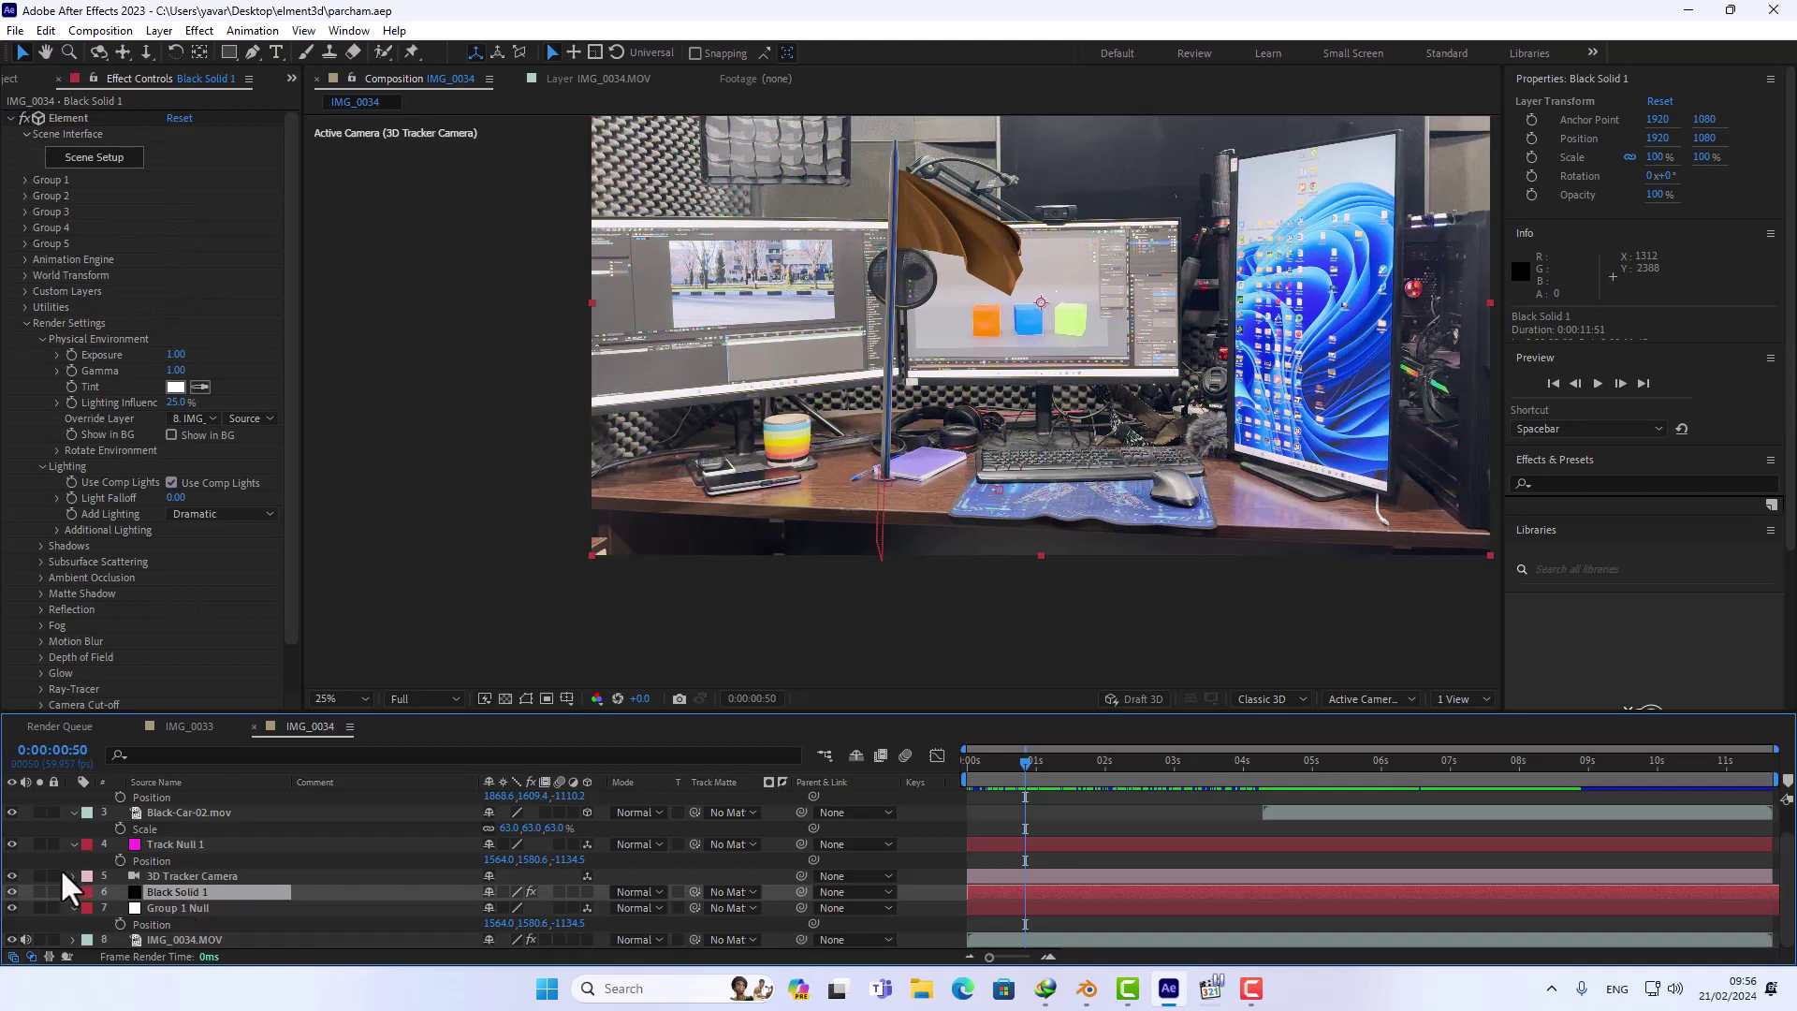
left_click(11, 900)
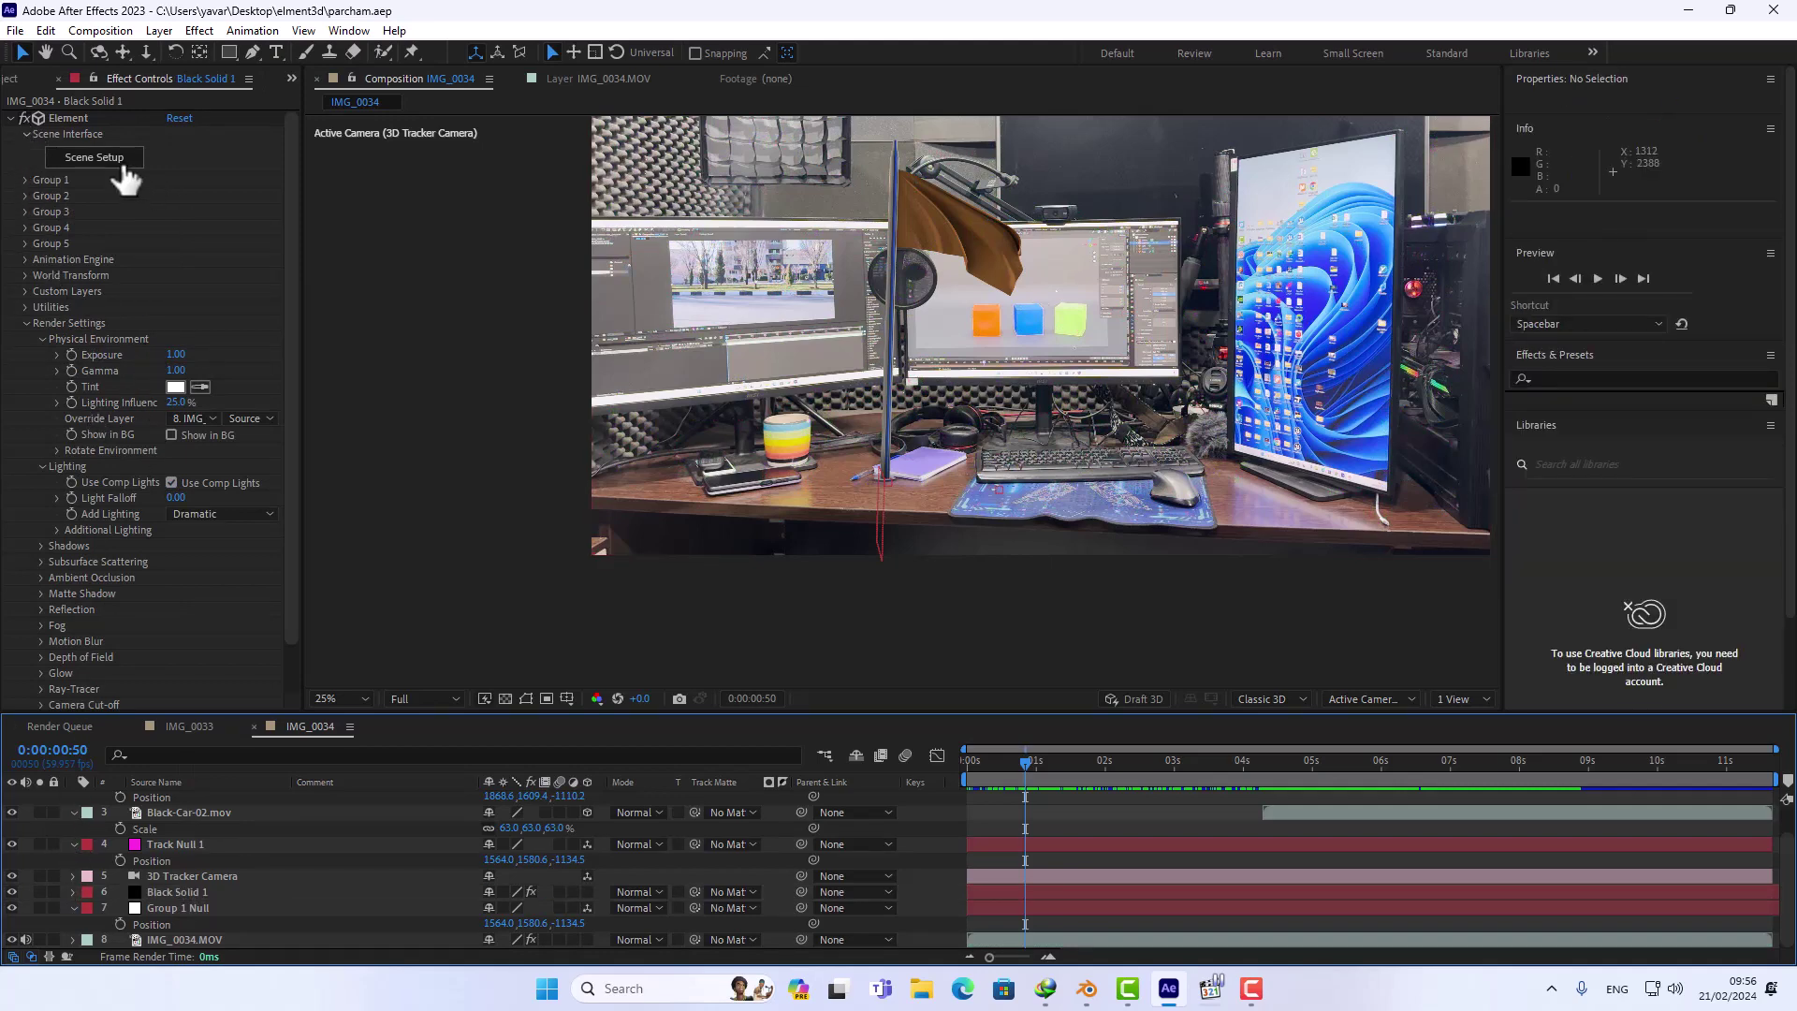
left_click(11, 892)
left_click(105, 161)
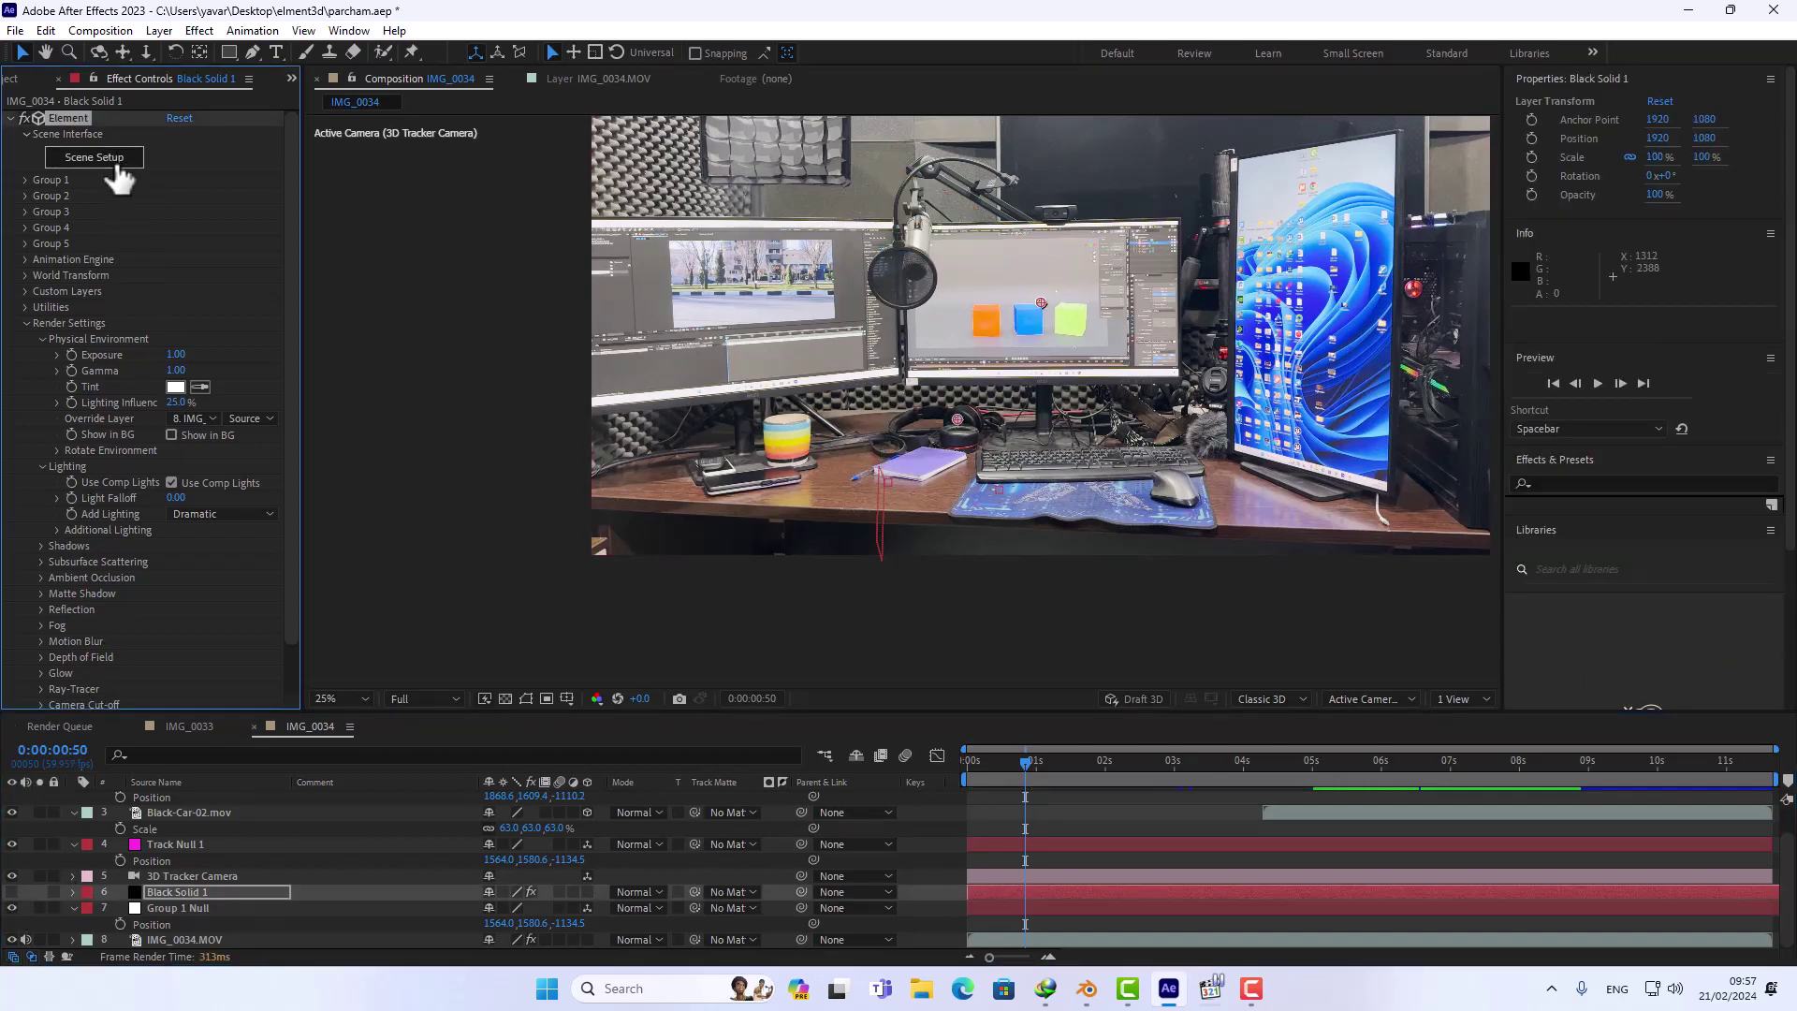
- Open Element 3D Scene Setup without relinking missing files, orbit the flag, and reach File > Import
left_click(112, 161)
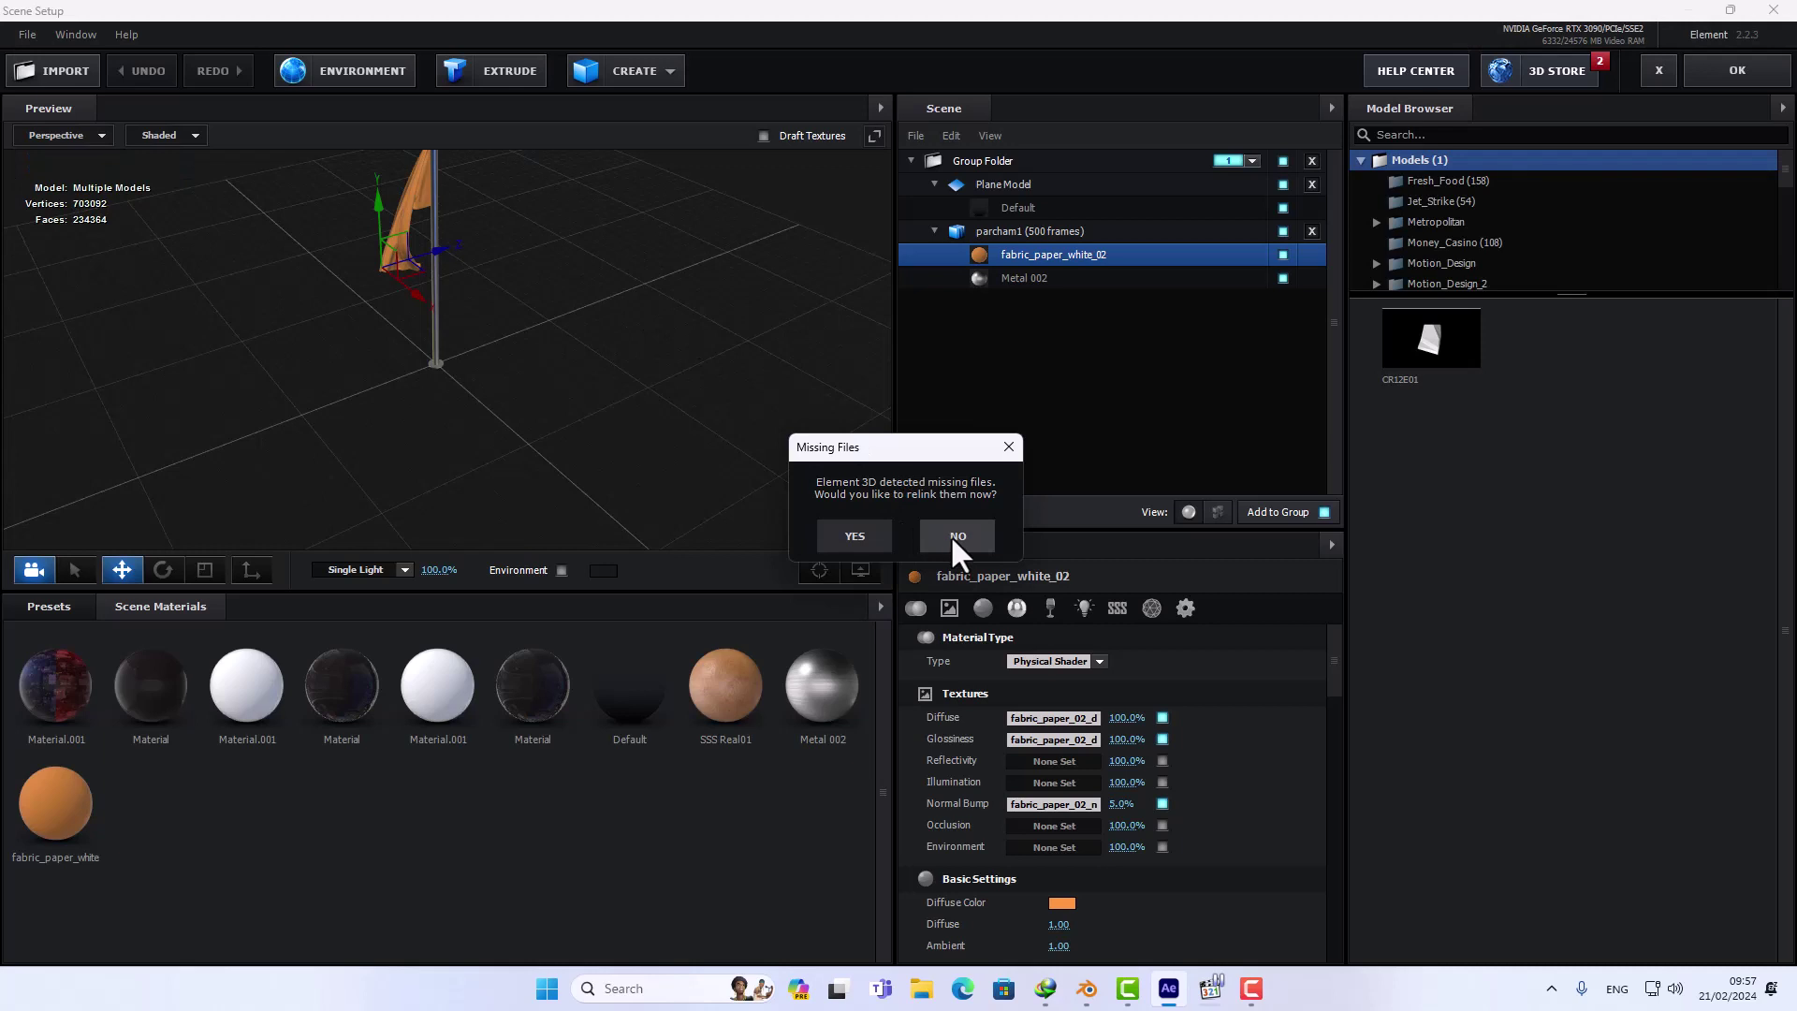
left_click(956, 535)
mouse_move(634, 345)
left_mouse_down()
mouse_move(653, 320)
mouse_move(679, 357)
mouse_move(792, 327)
mouse_move(527, 322)
mouse_move(572, 311)
mouse_move(538, 283)
mouse_move(565, 389)
mouse_move(518, 272)
mouse_move(581, 248)
mouse_move(618, 196)
mouse_move(546, 321)
mouse_move(546, 266)
mouse_move(507, 306)
mouse_move(458, 312)
mouse_move(534, 303)
mouse_move(509, 321)
mouse_move(507, 304)
mouse_move(521, 318)
left_mouse_up()
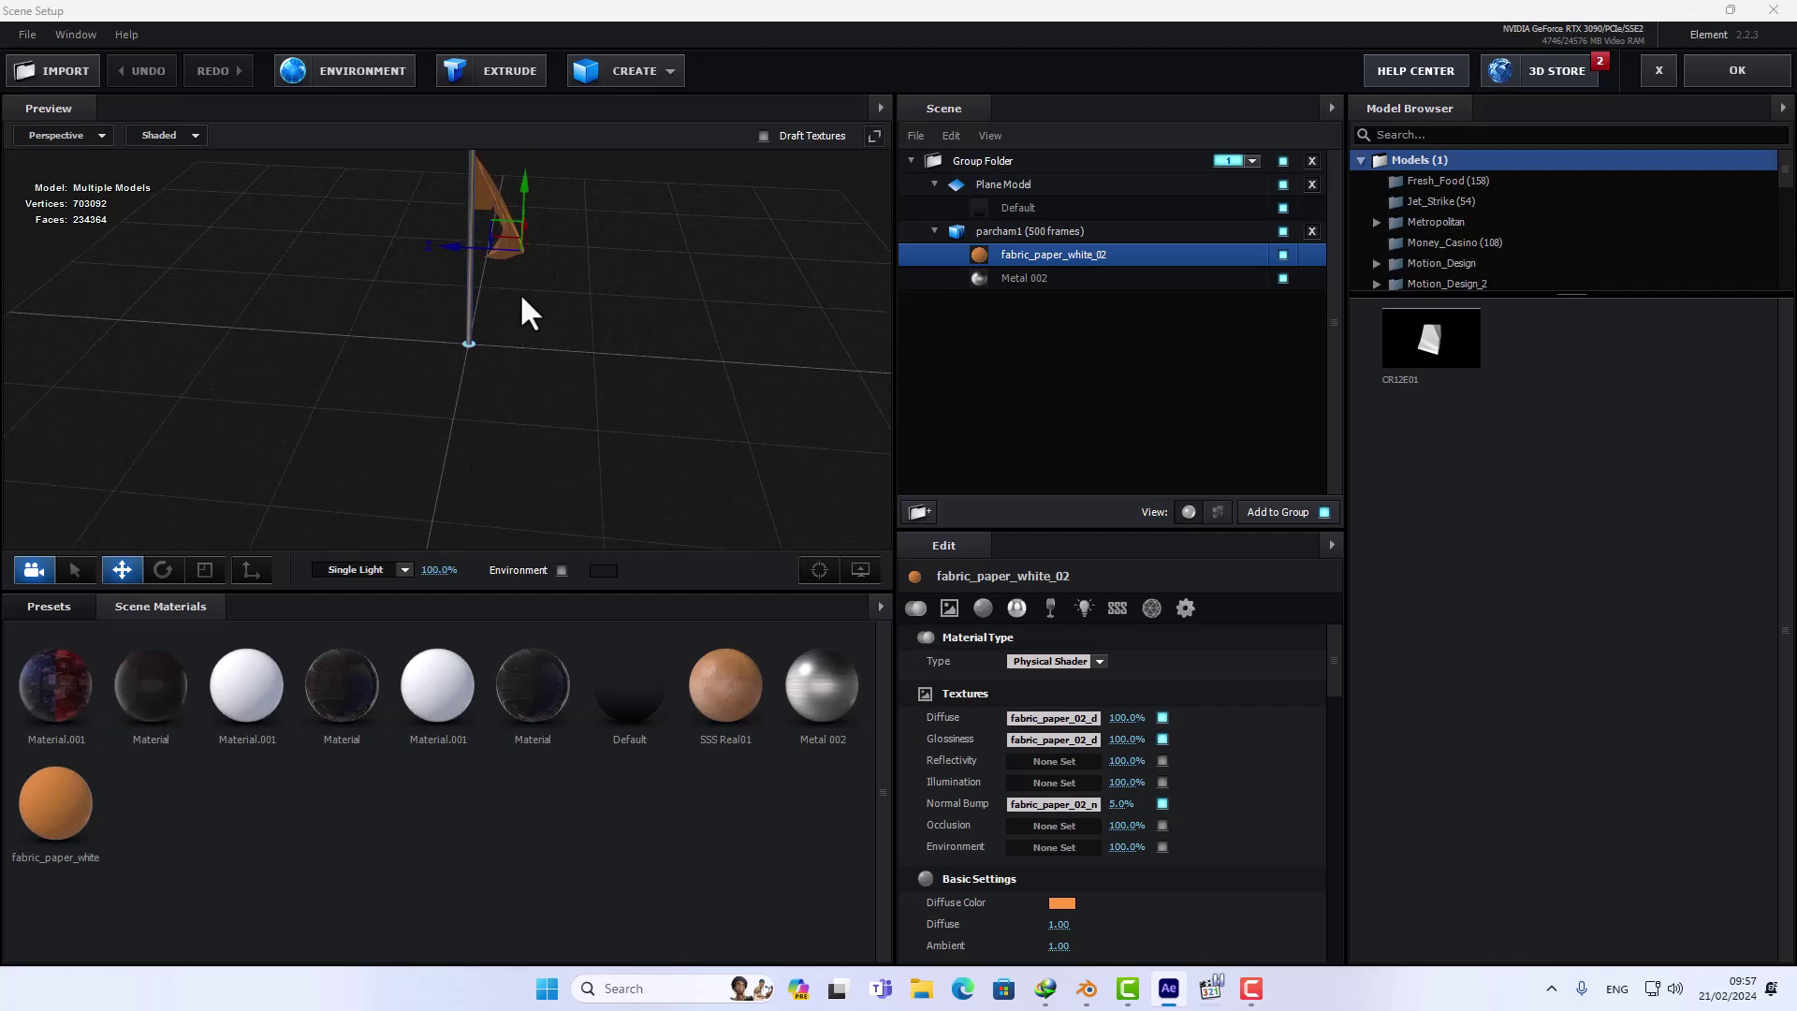
left_click(30, 34)
mouse_move(84, 60)
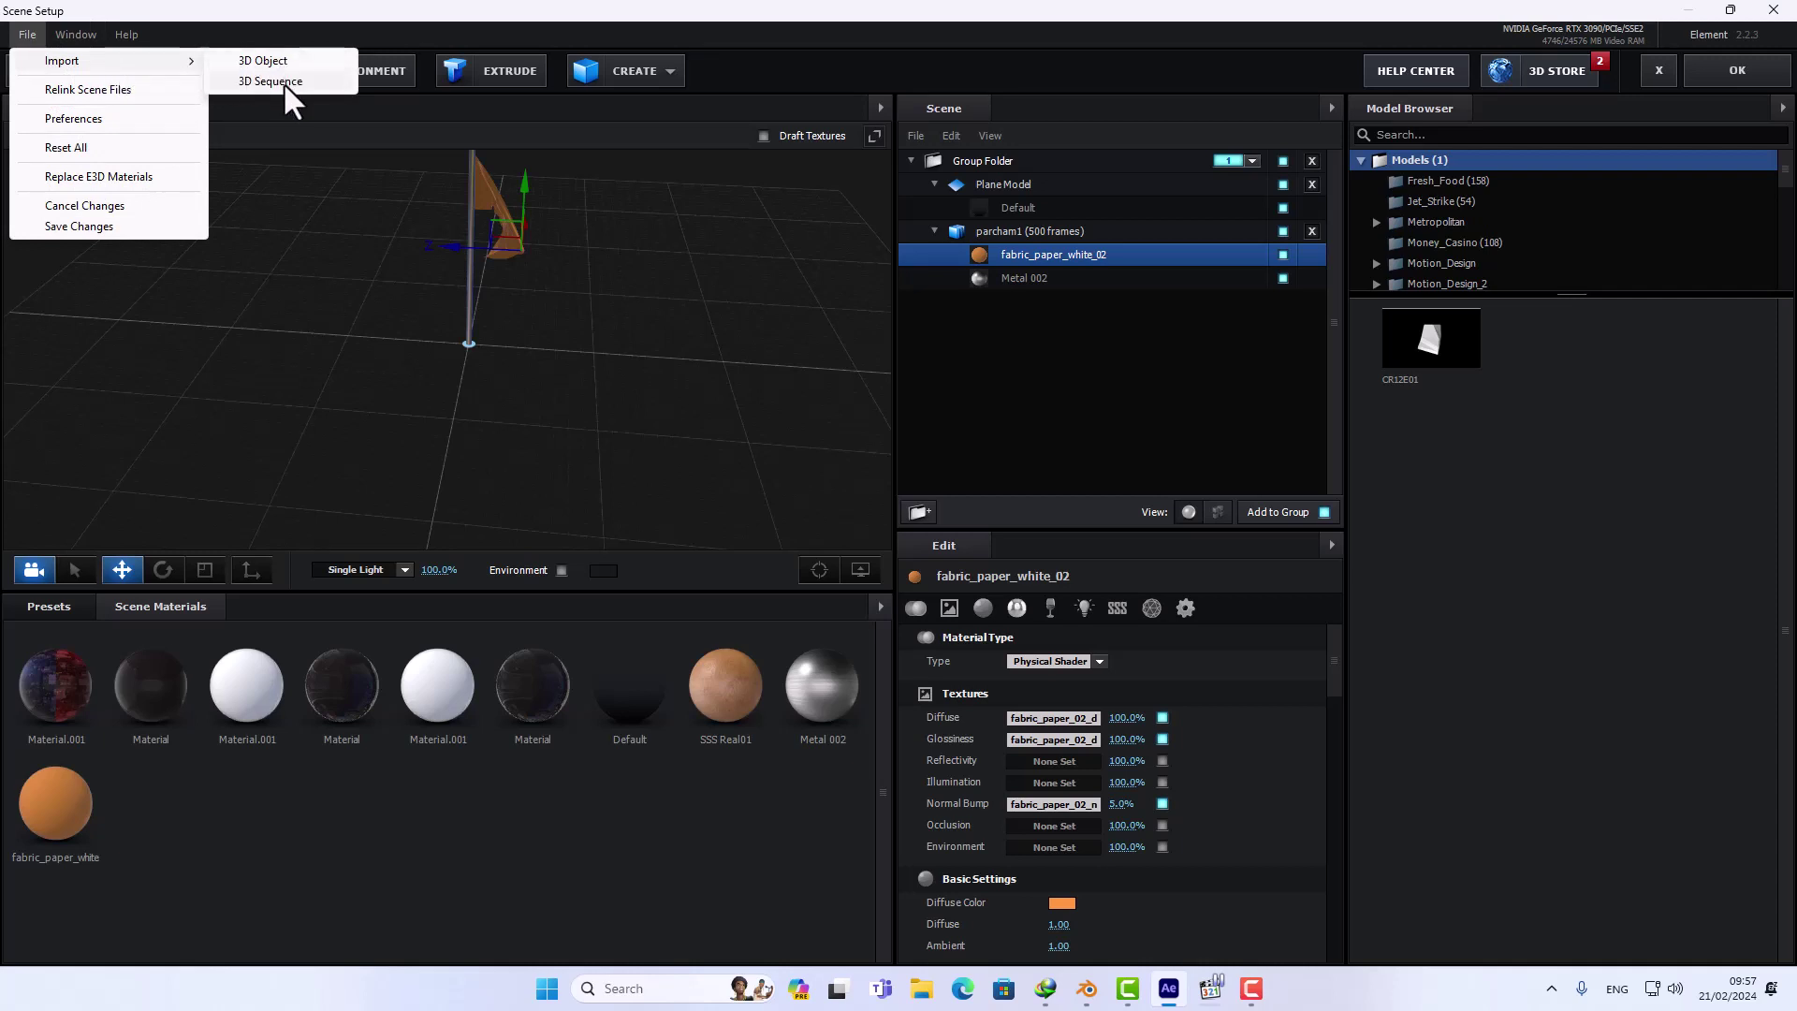
- Browse the 3D Sequence import to objsecans\01, then cancel without importing
left_click(284, 83)
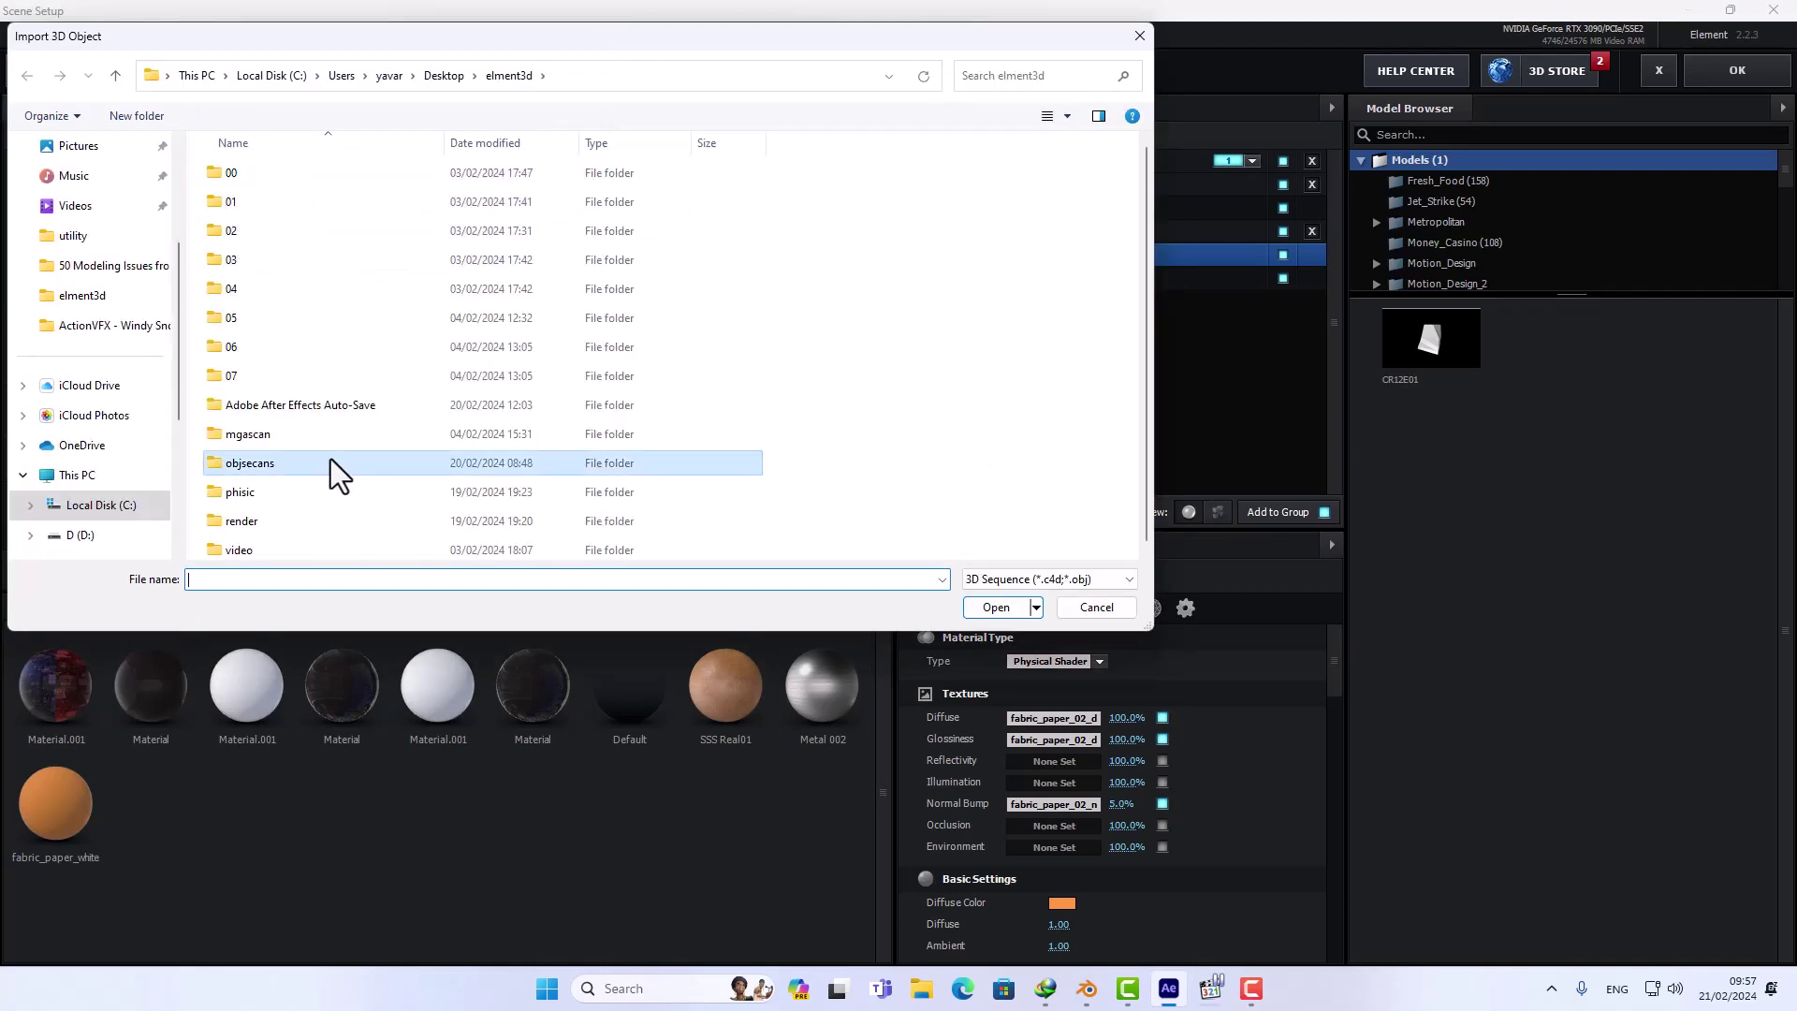
double_click(330, 459)
double_click(295, 177)
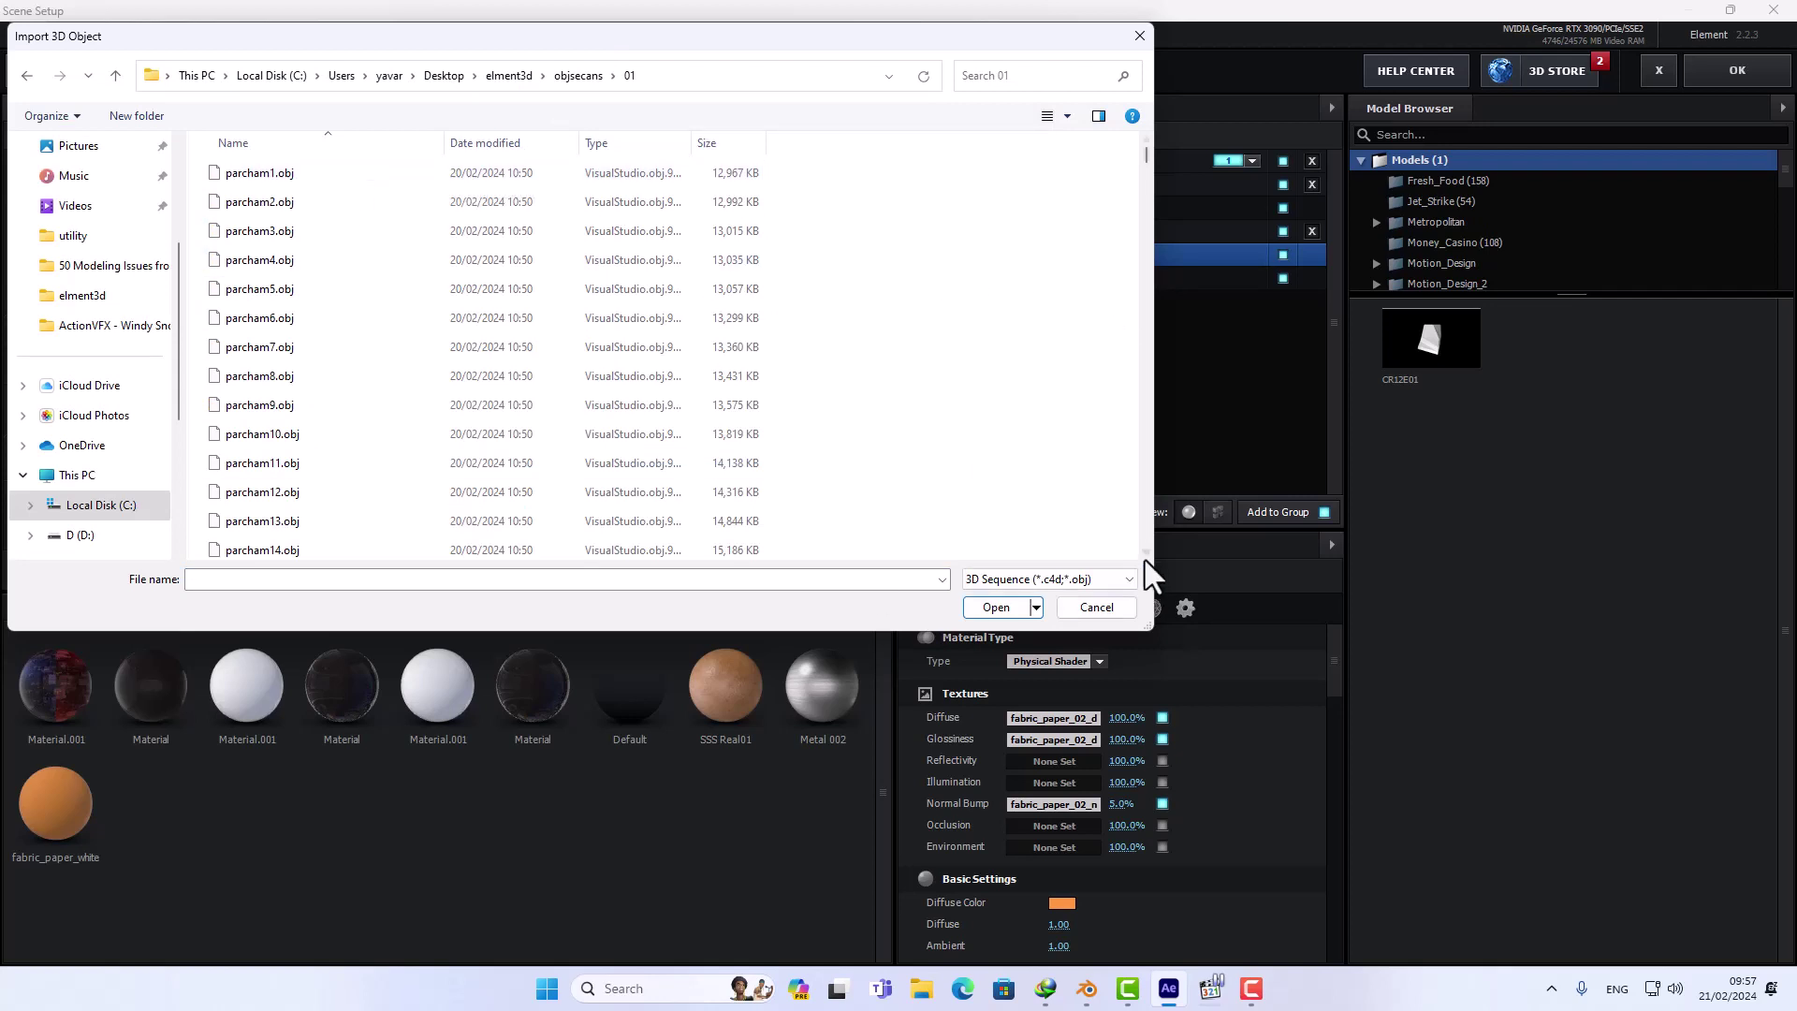
left_click(1093, 608)
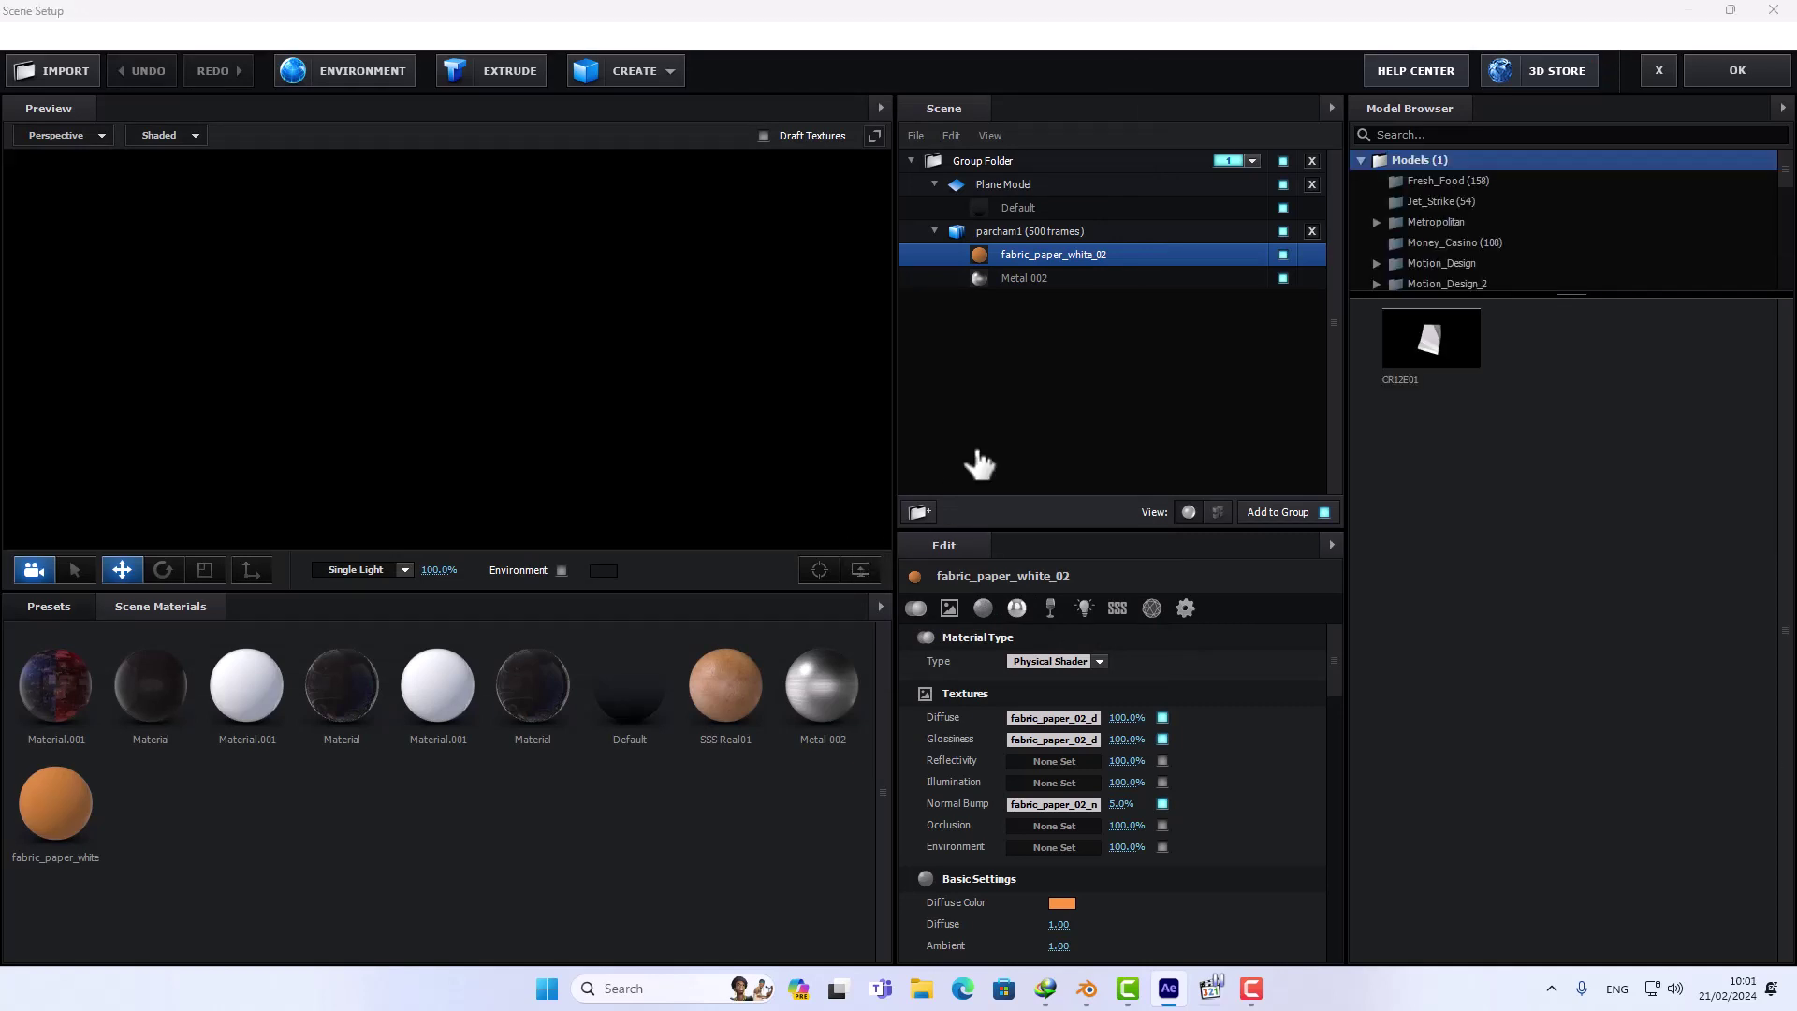
- Select the parcham1 flag, orbit the preview around flag and pole, and close Scene Setup
left_click(1027, 230)
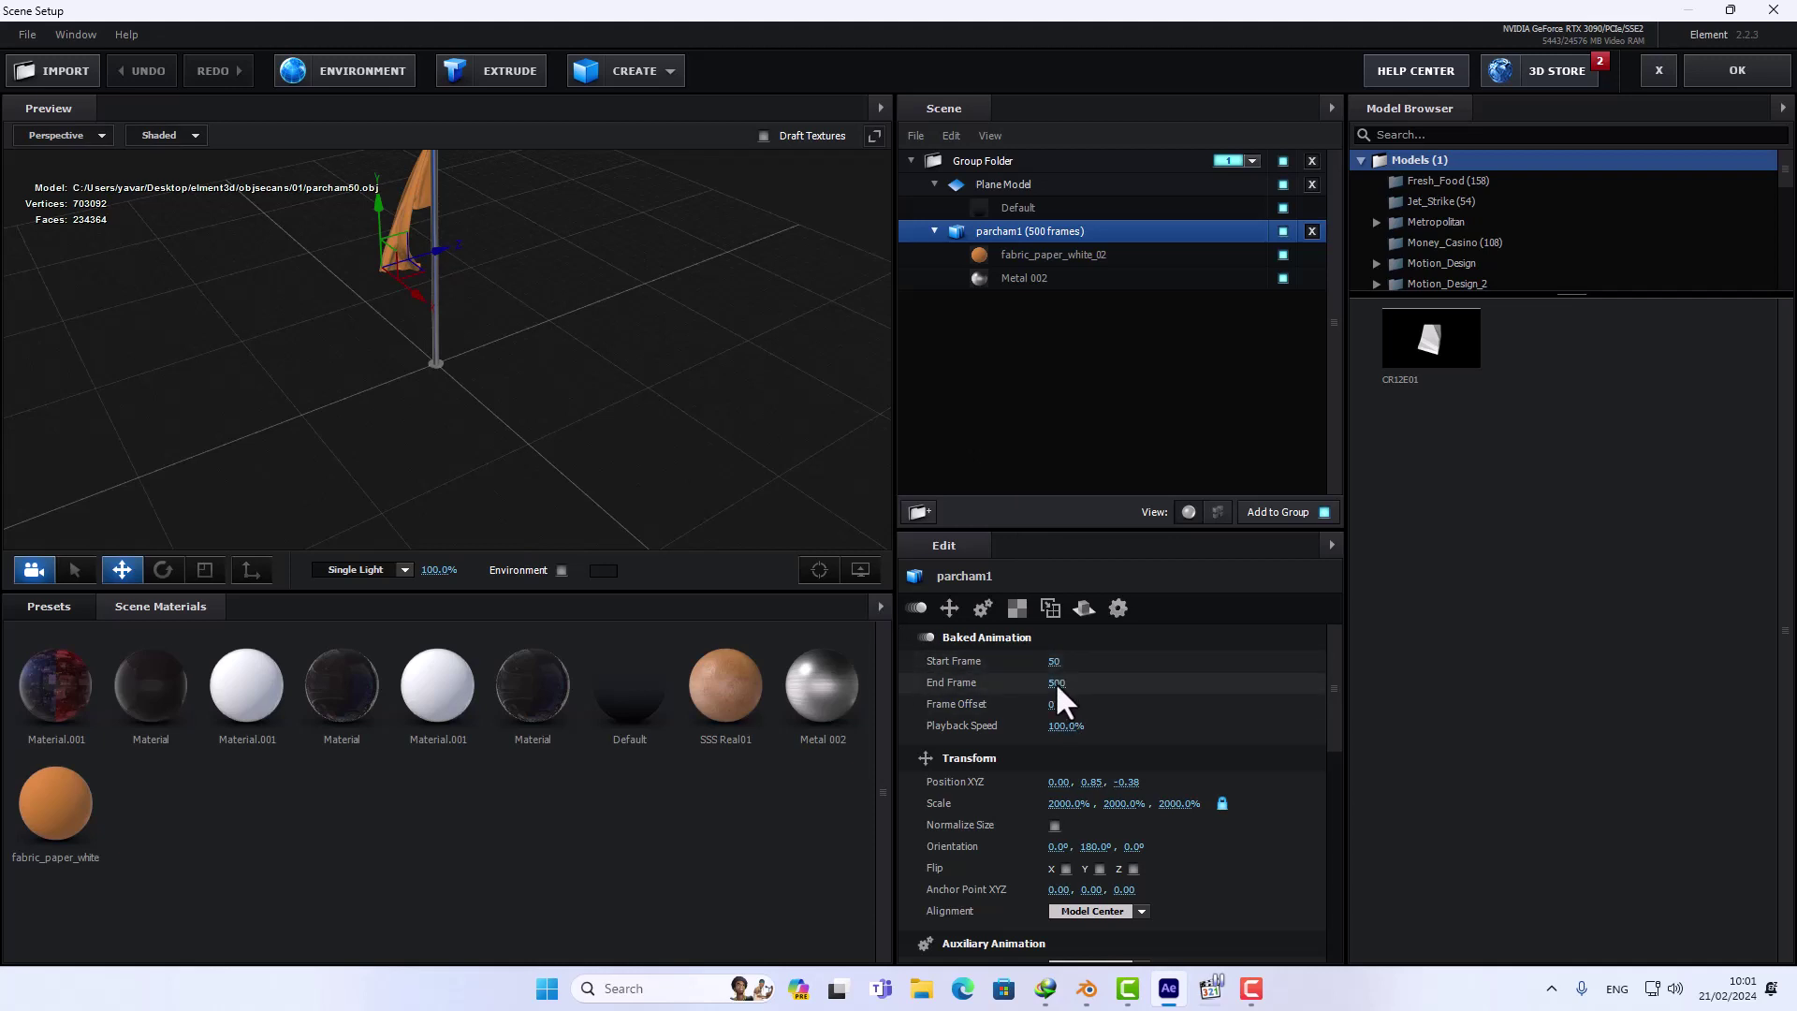
mouse_move(508, 372)
left_mouse_down()
mouse_move(556, 284)
mouse_move(722, 266)
left_mouse_up()
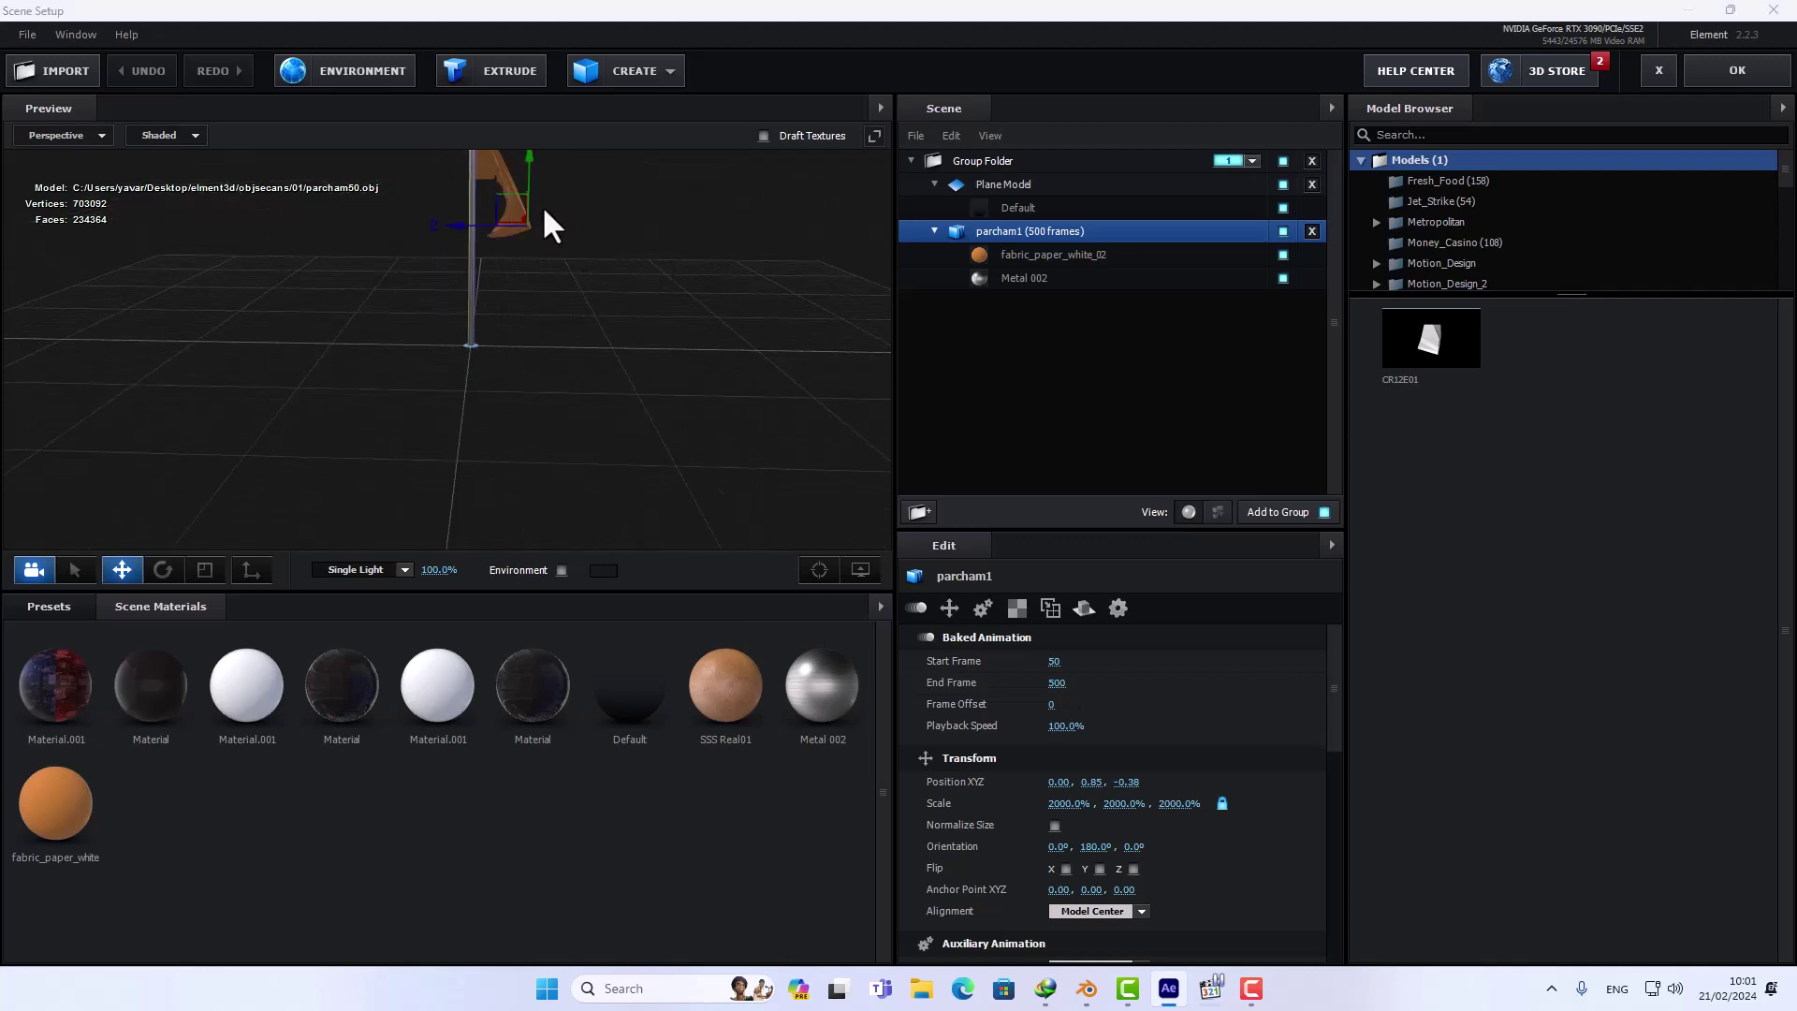
left_click_drag(602, 190, 596, 245)
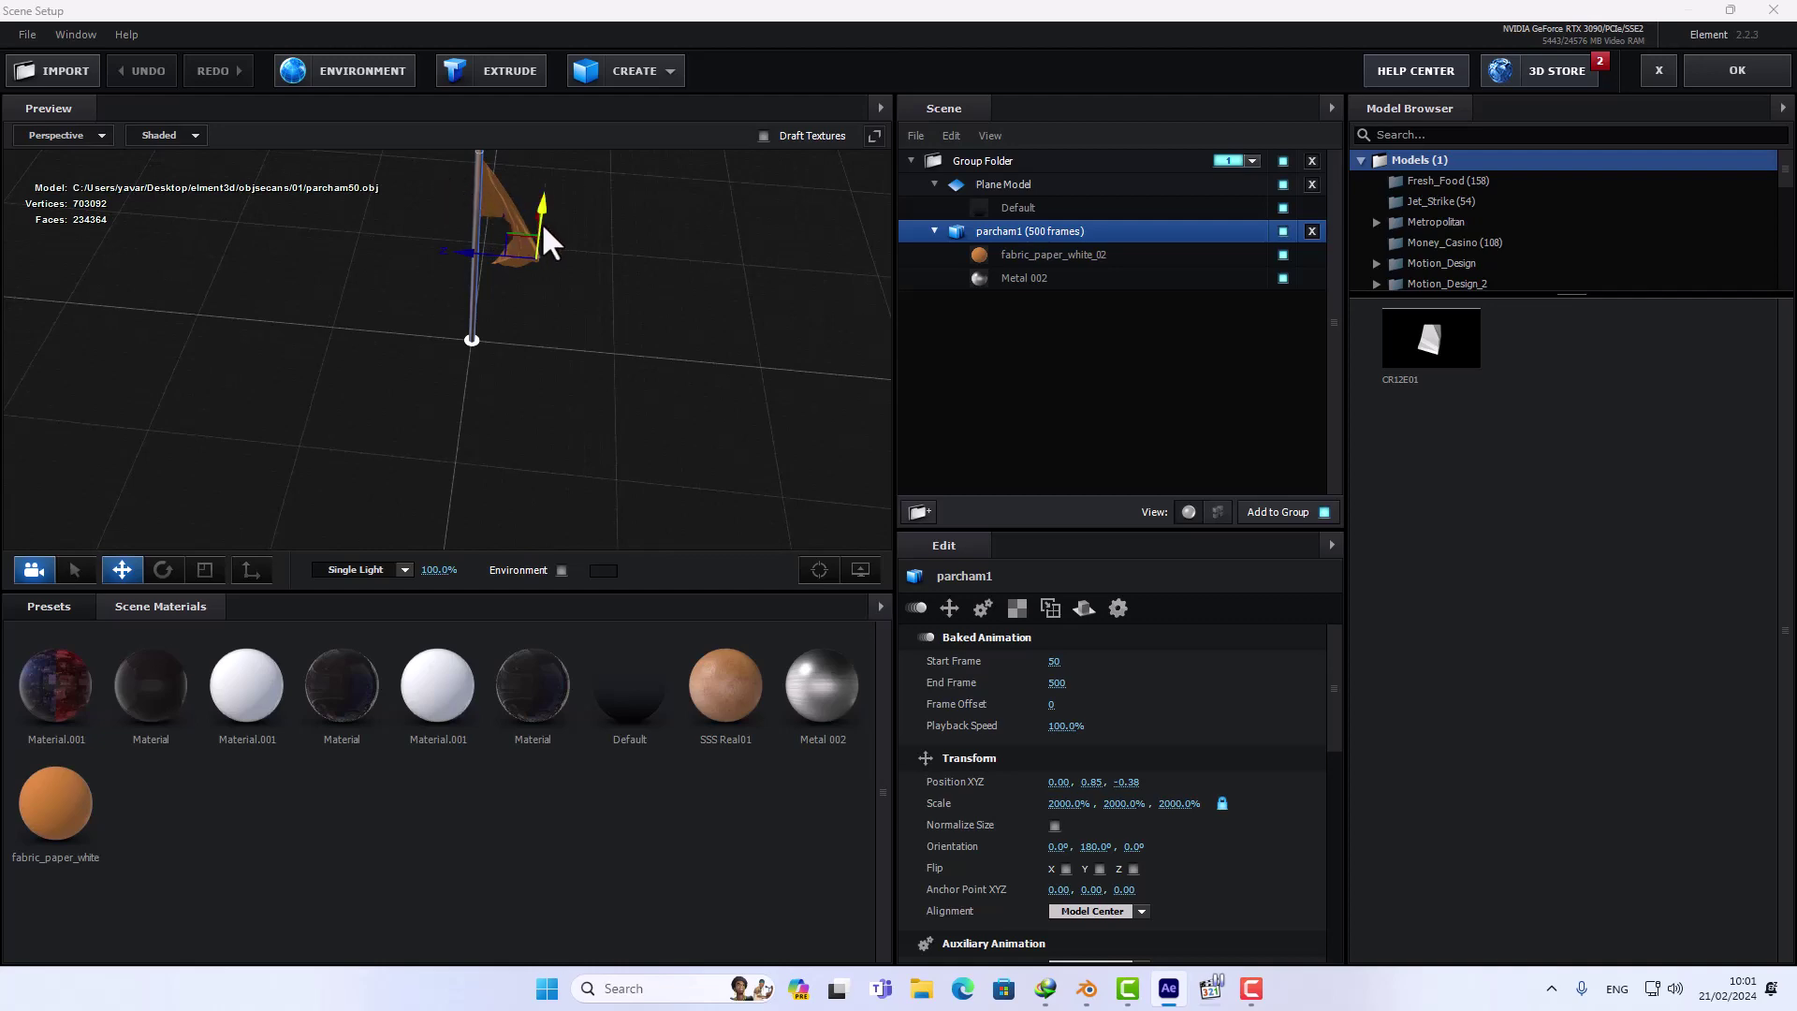
left_click(1737, 70)
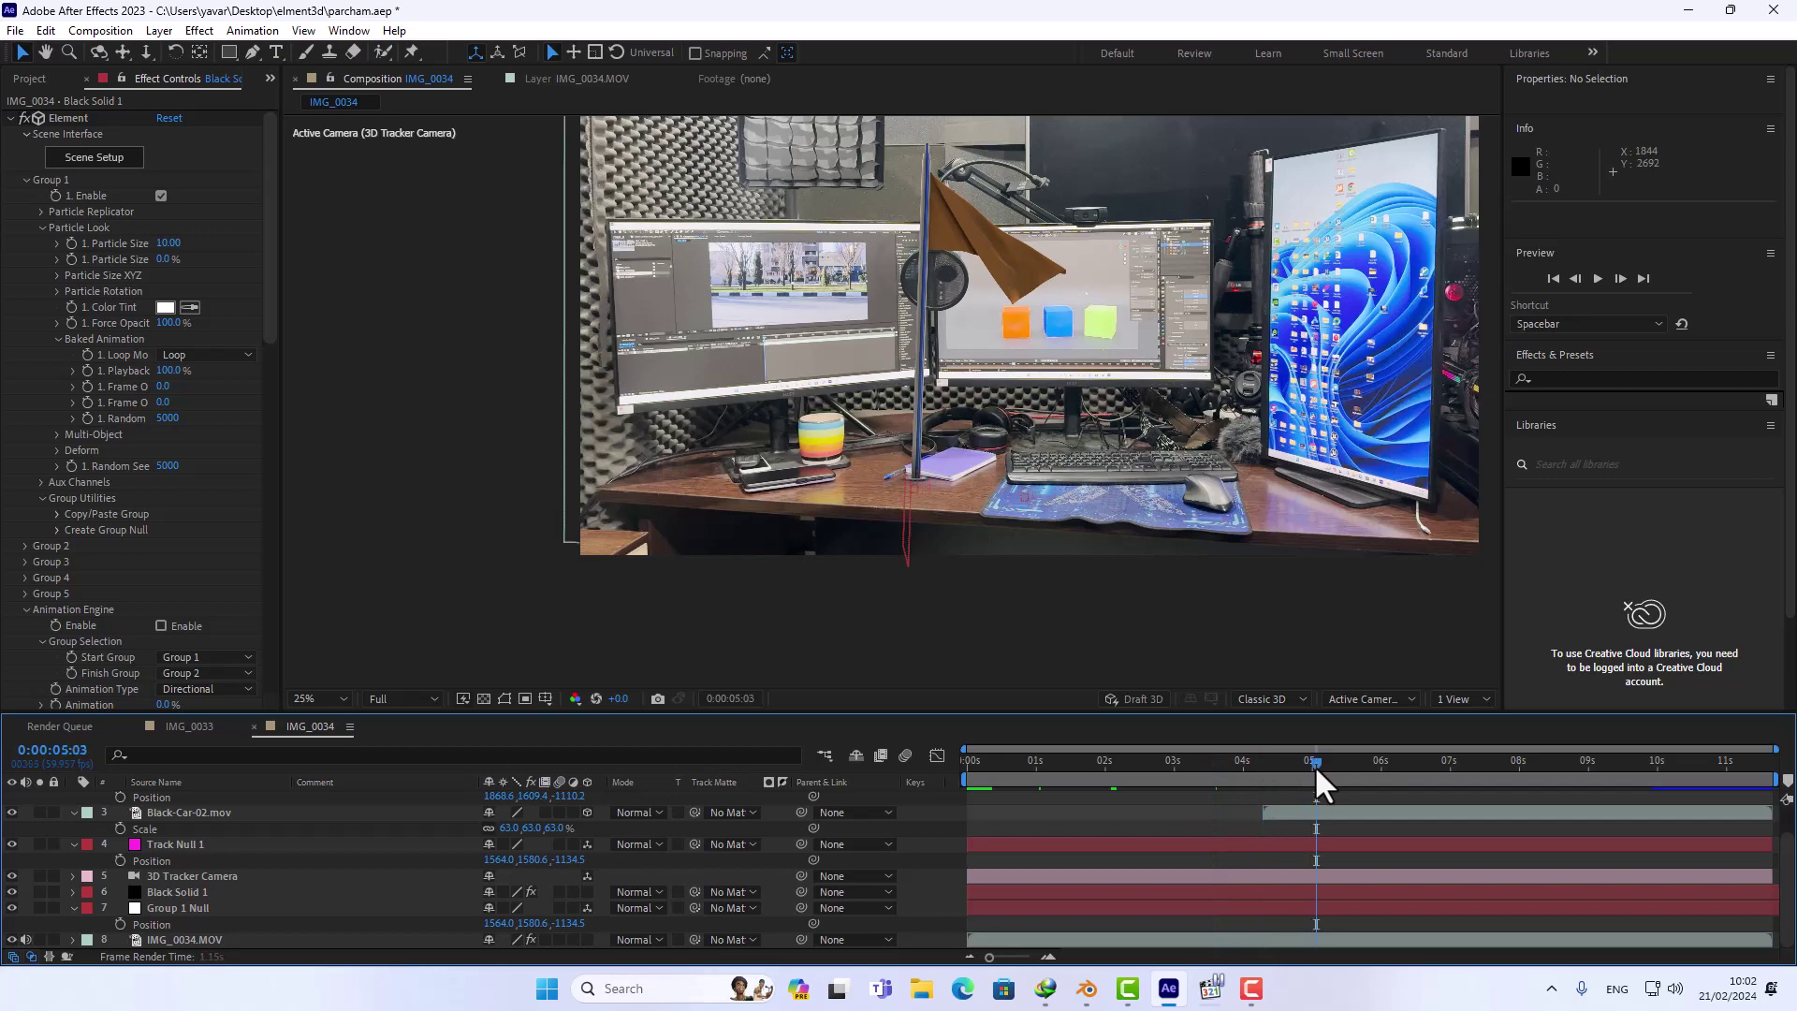
- Preview the car-crash frames between about 5 and 7 seconds, then select Black-Car-02.mov
left_click(1370, 763)
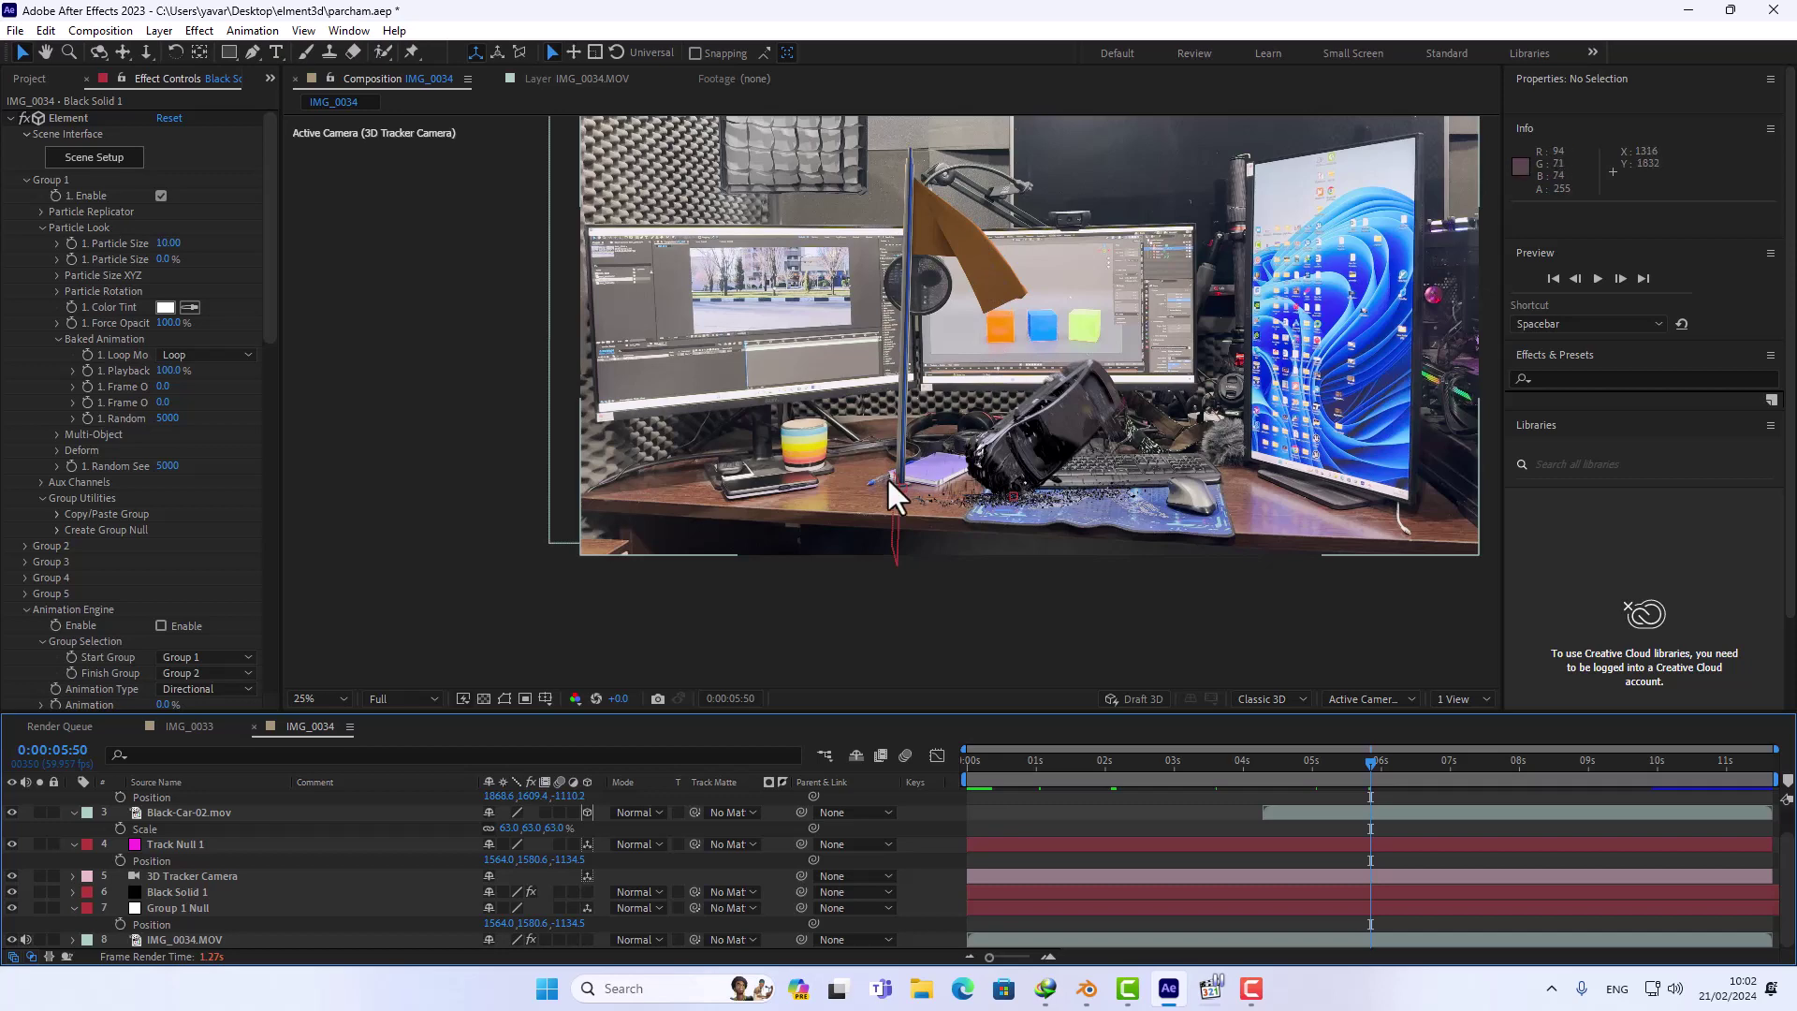
left_click(1384, 766)
left_click(1421, 763)
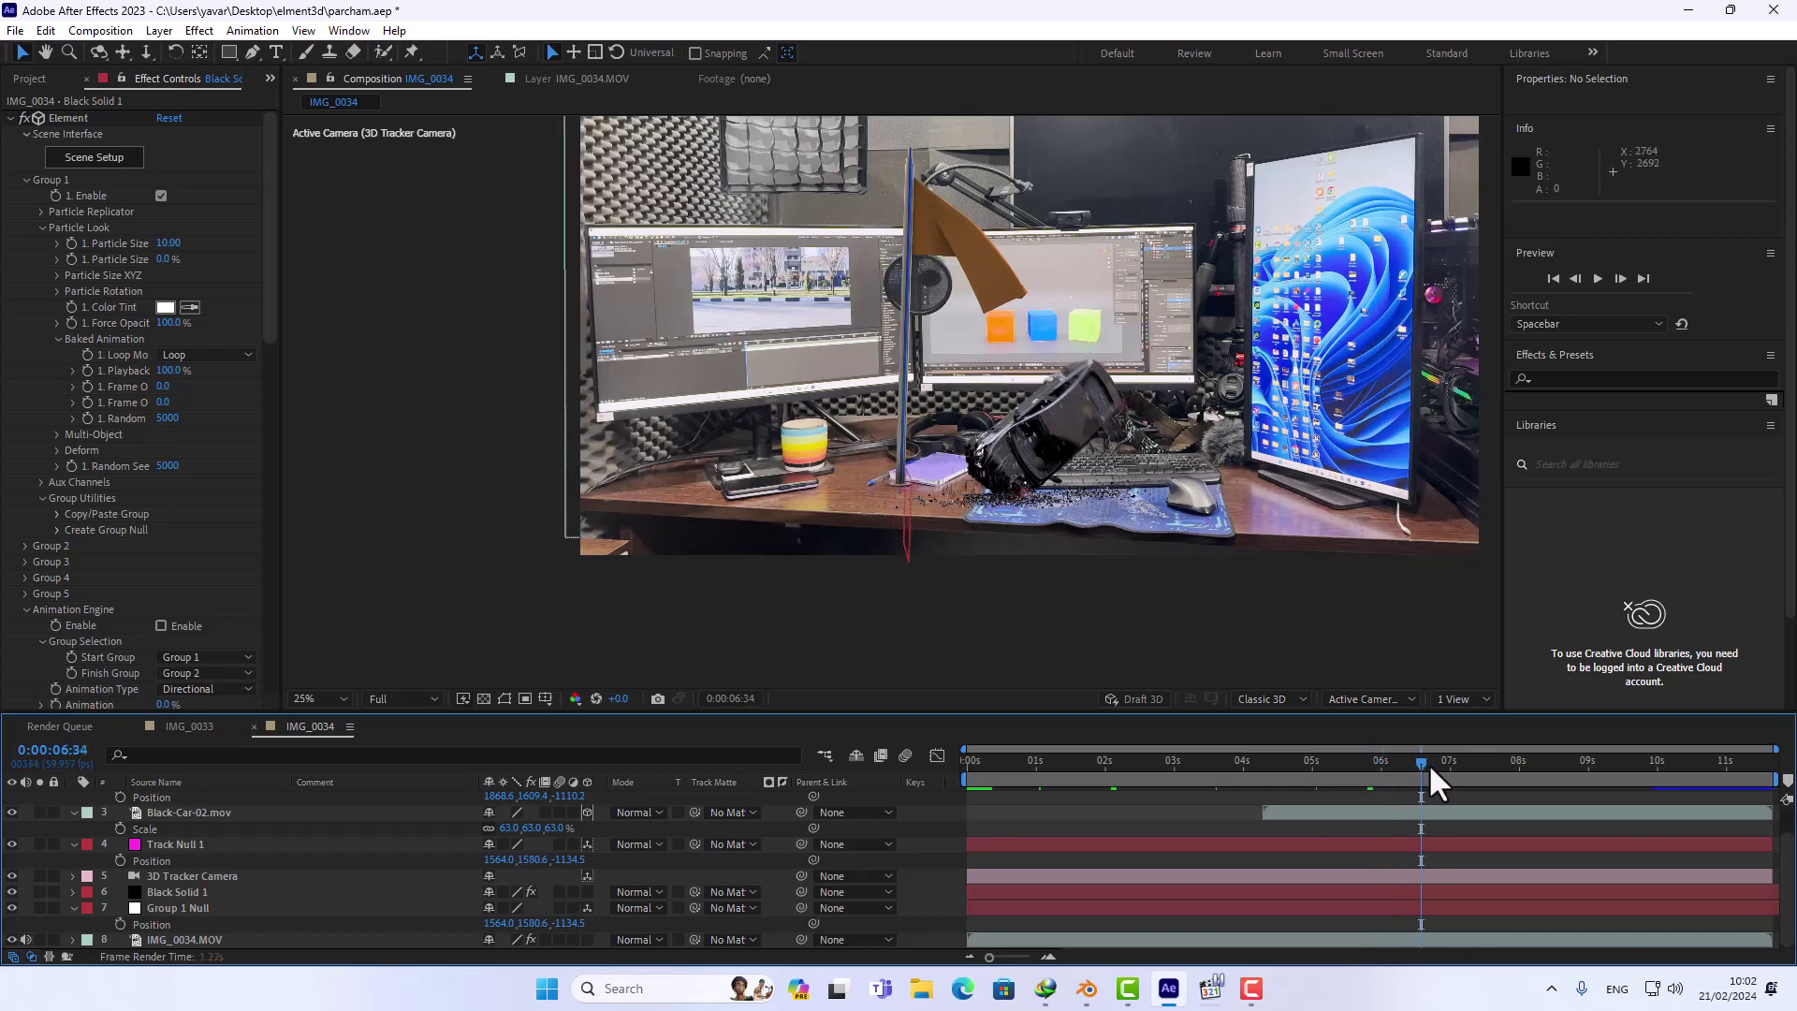
left_click(1499, 766)
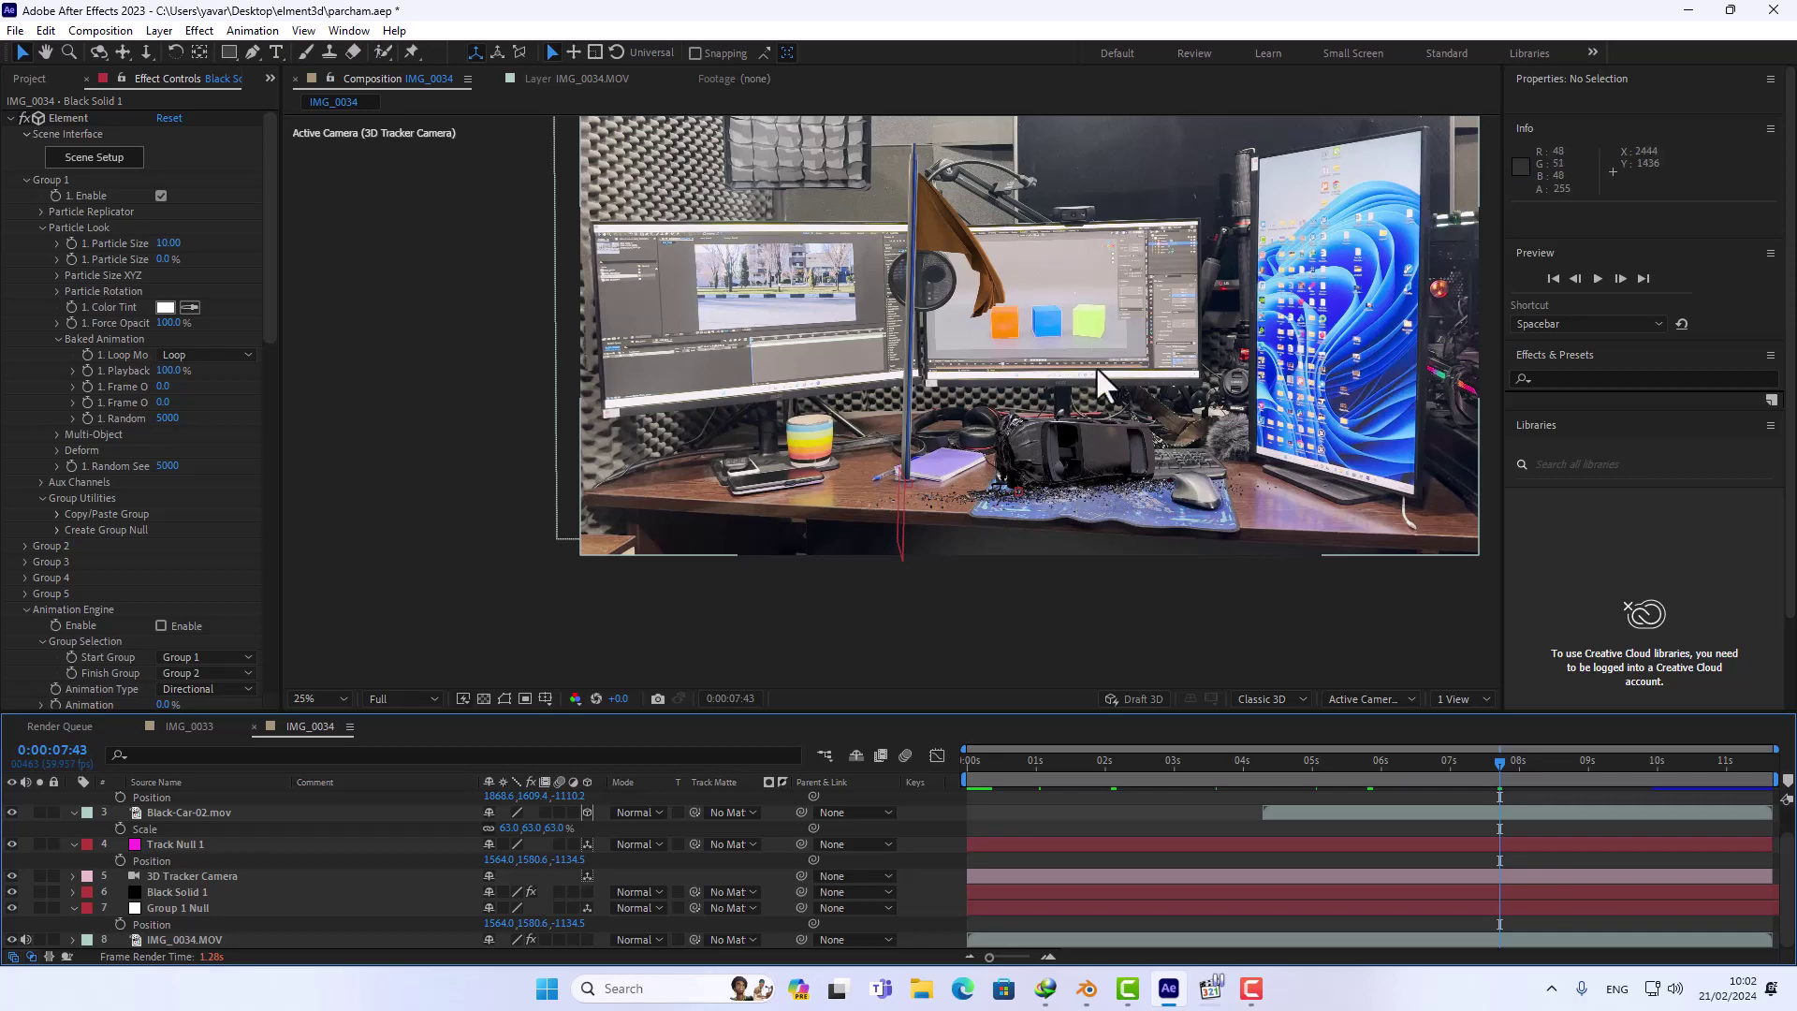
left_click(1320, 766)
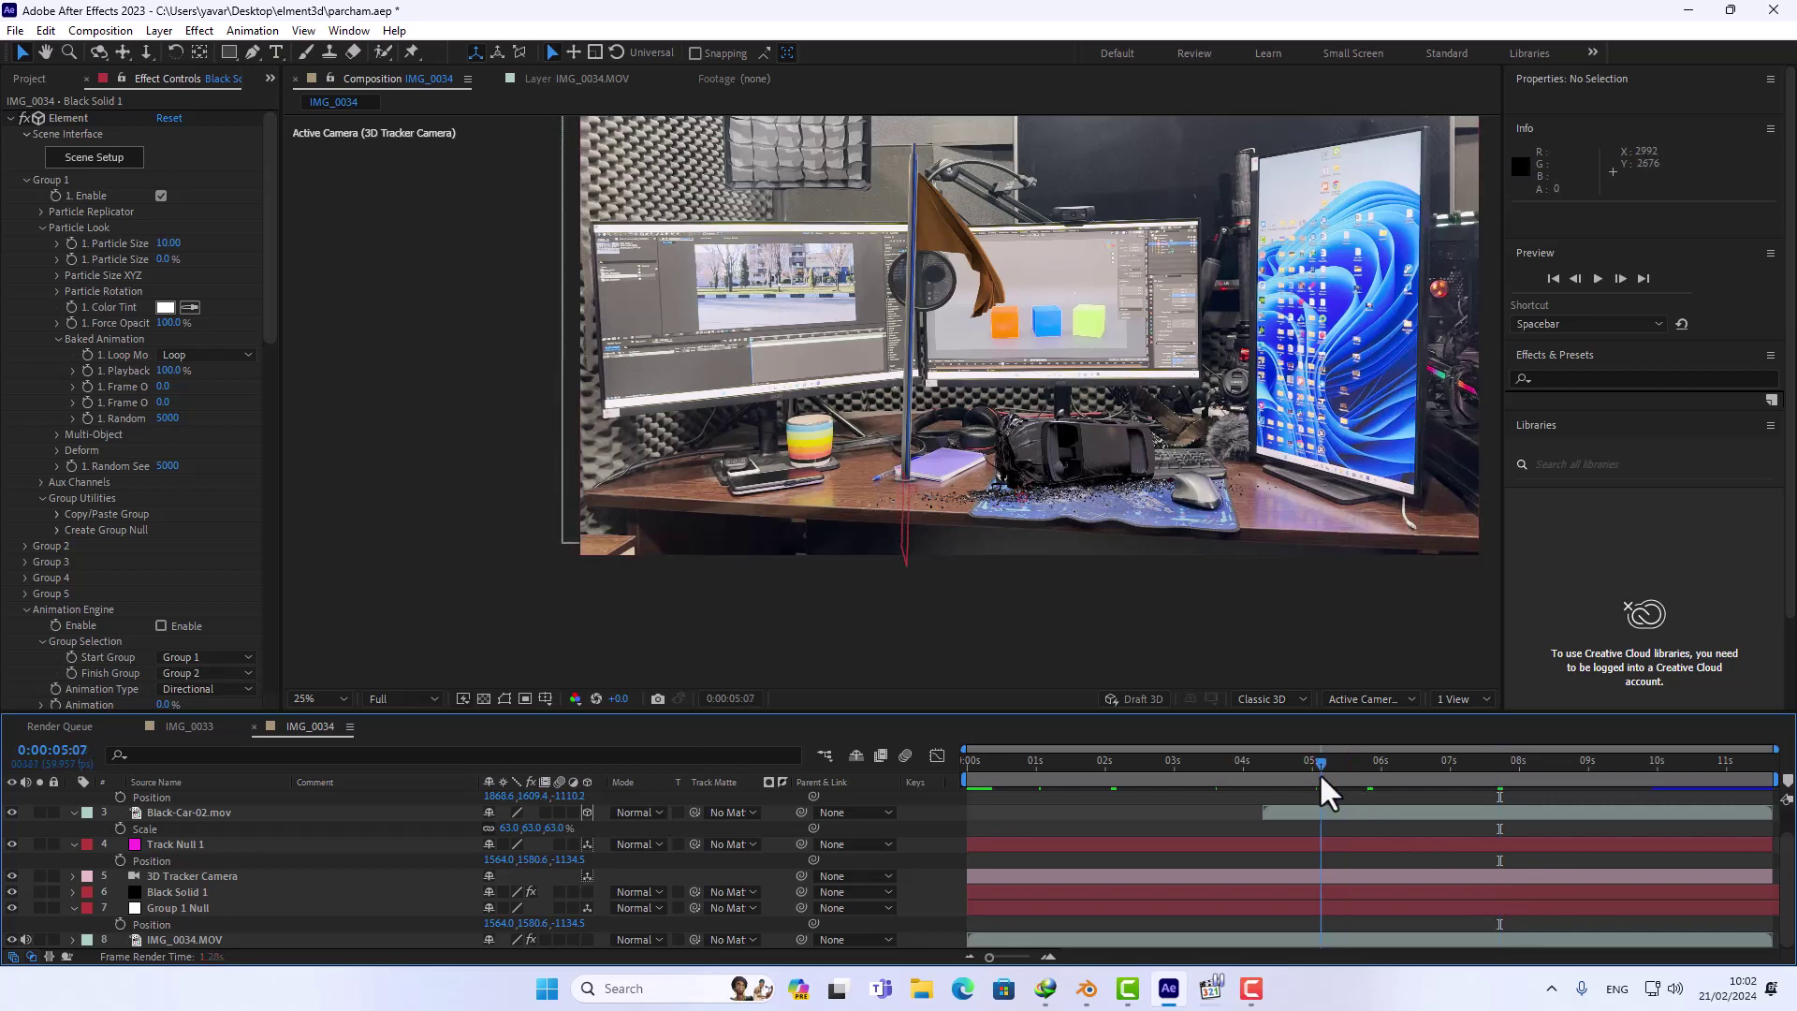
left_click(1471, 766)
left_click(215, 812)
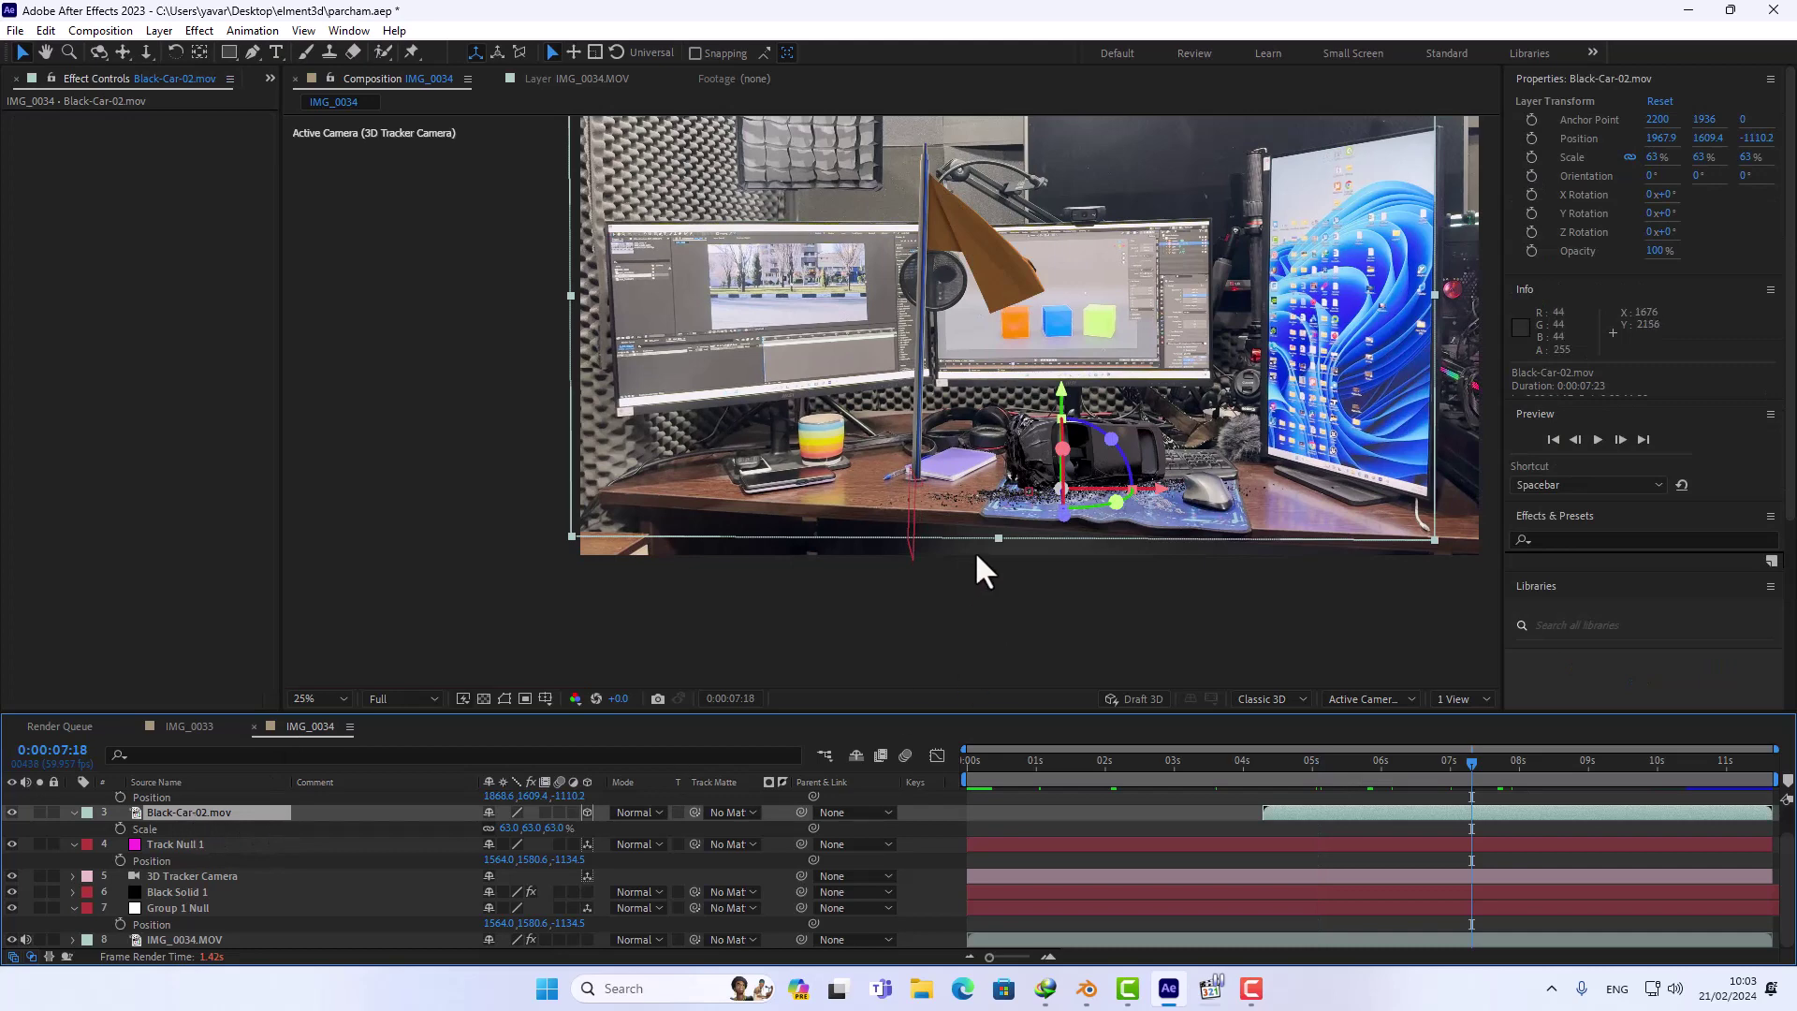
- Check IMG_0034.MOV's Roto Brush at 8 s, rewind to the start, and reposition the final09.mp4 player
left_click_drag(1470, 774, 1519, 777)
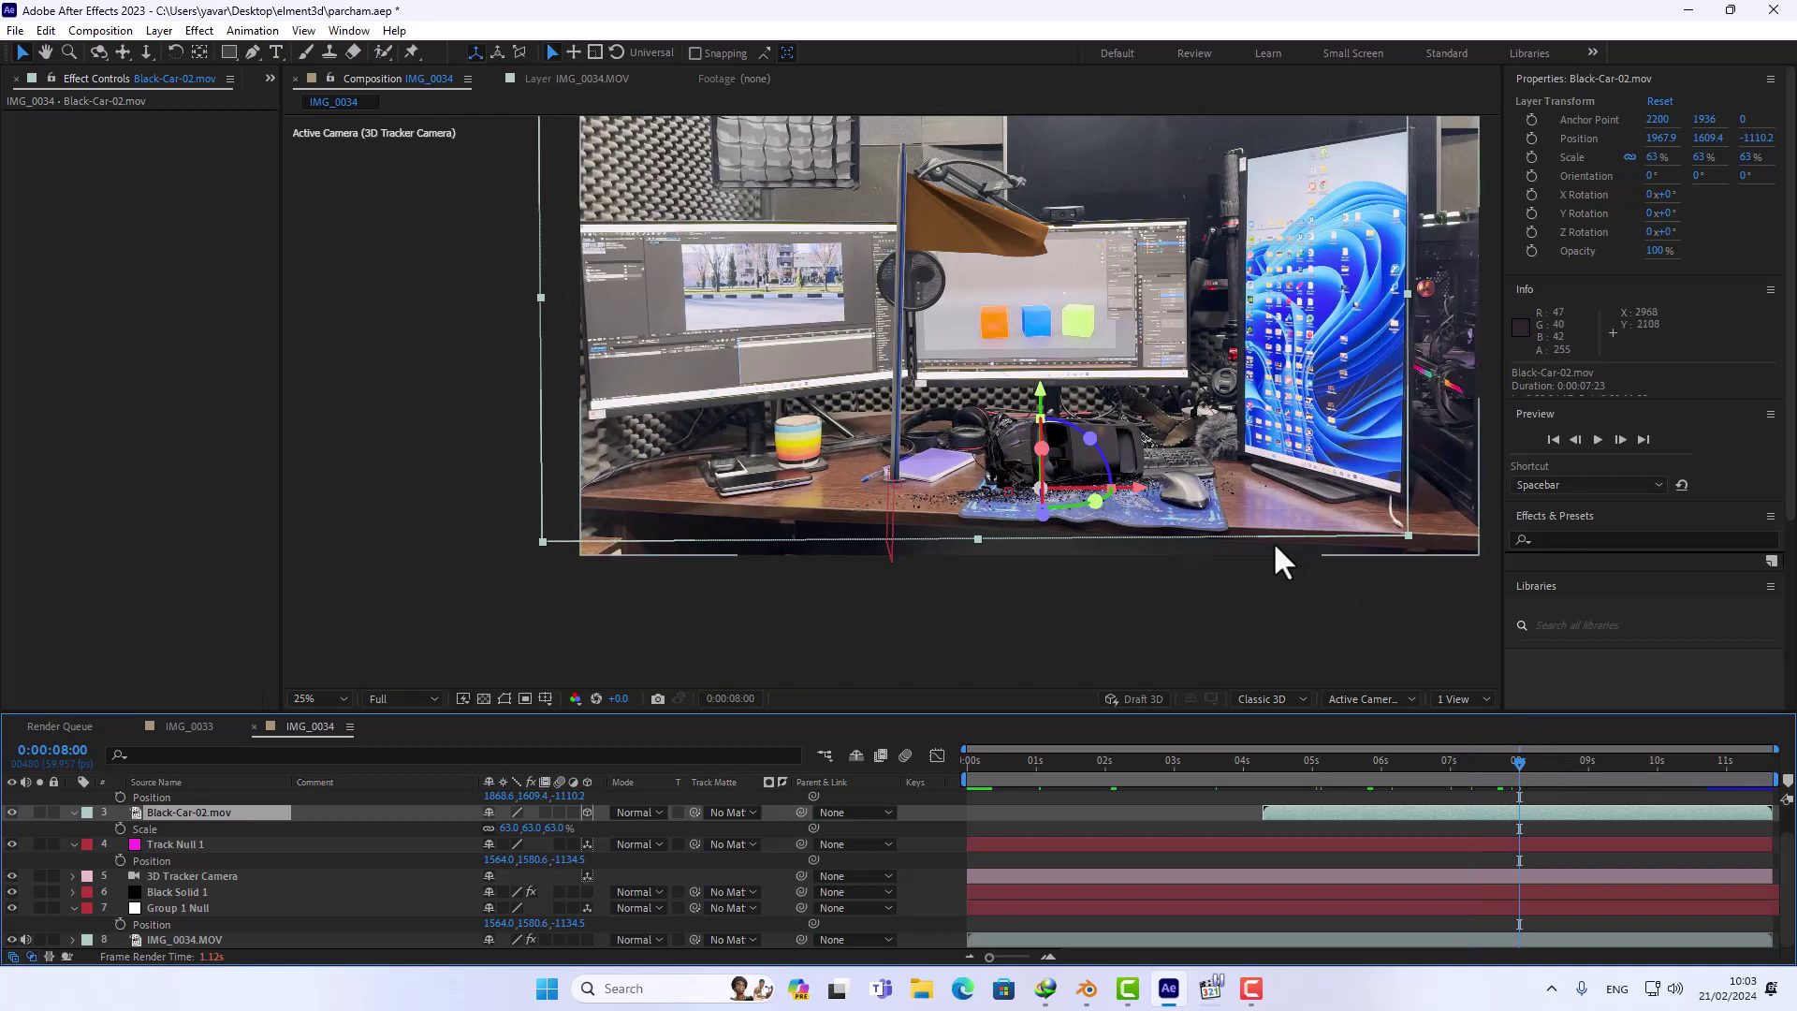
scroll(1507, 874, "up", 2)
left_click(1470, 800)
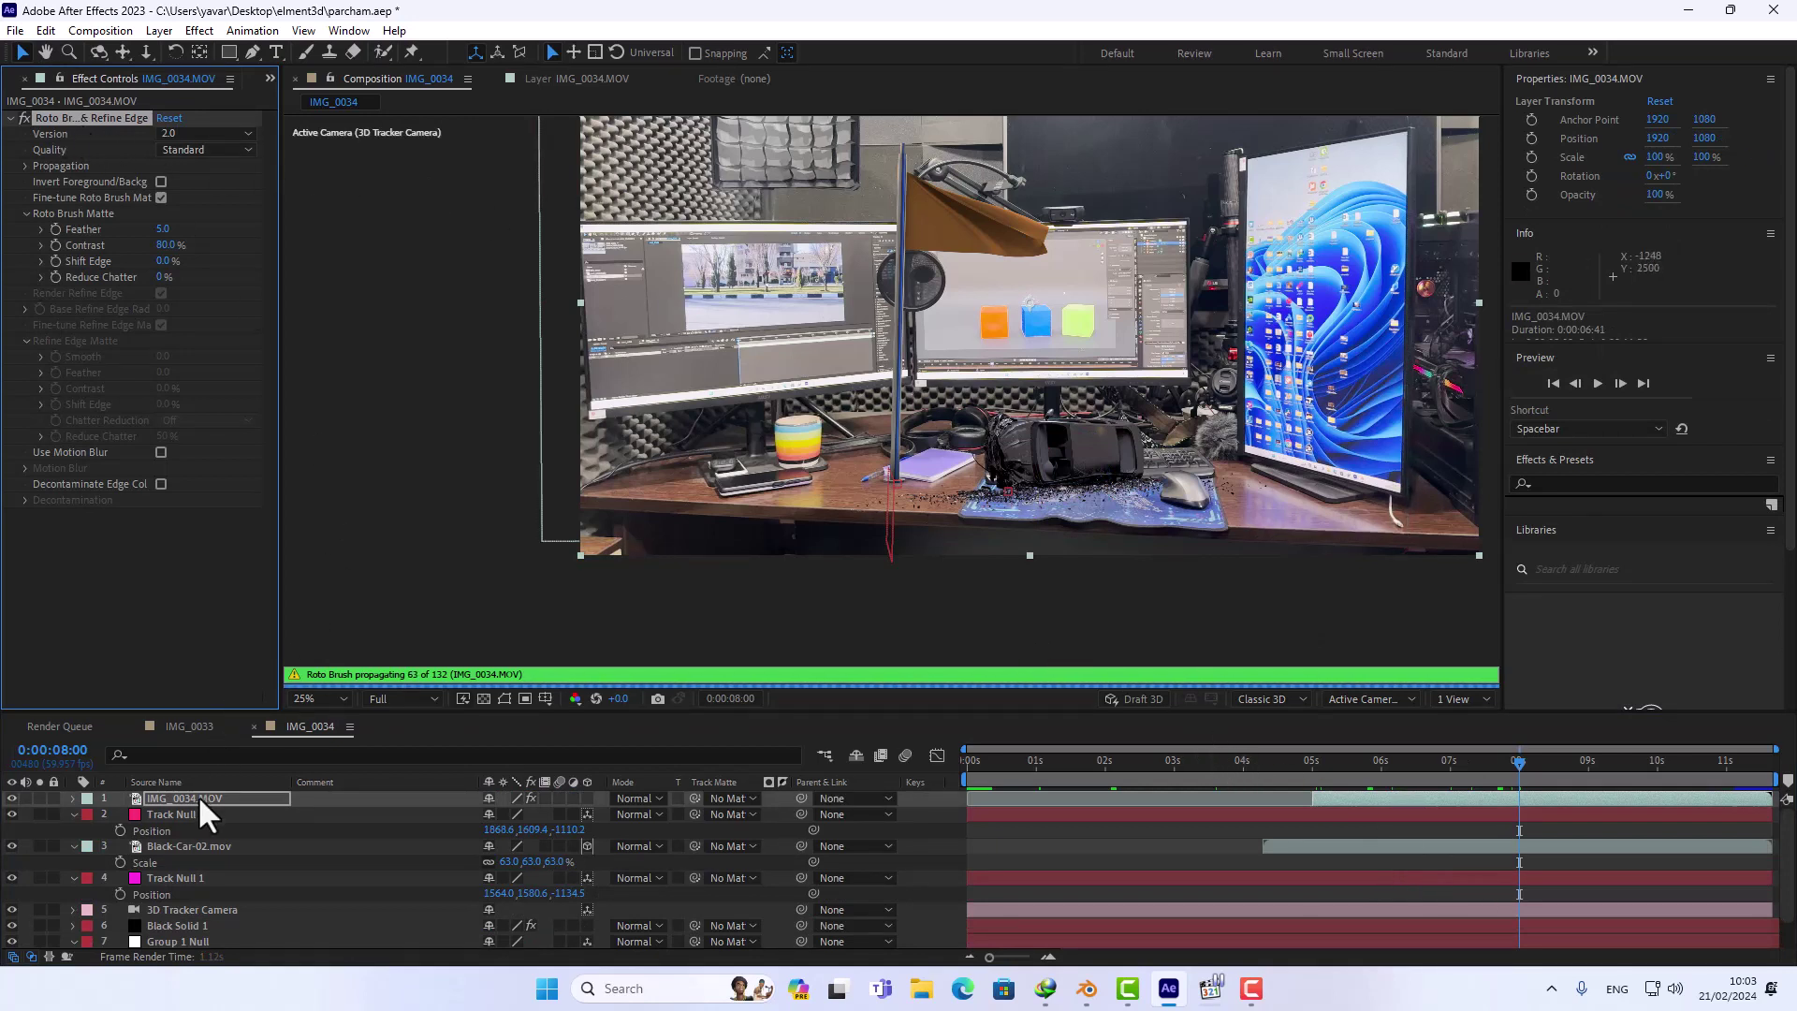
left_click(19, 812)
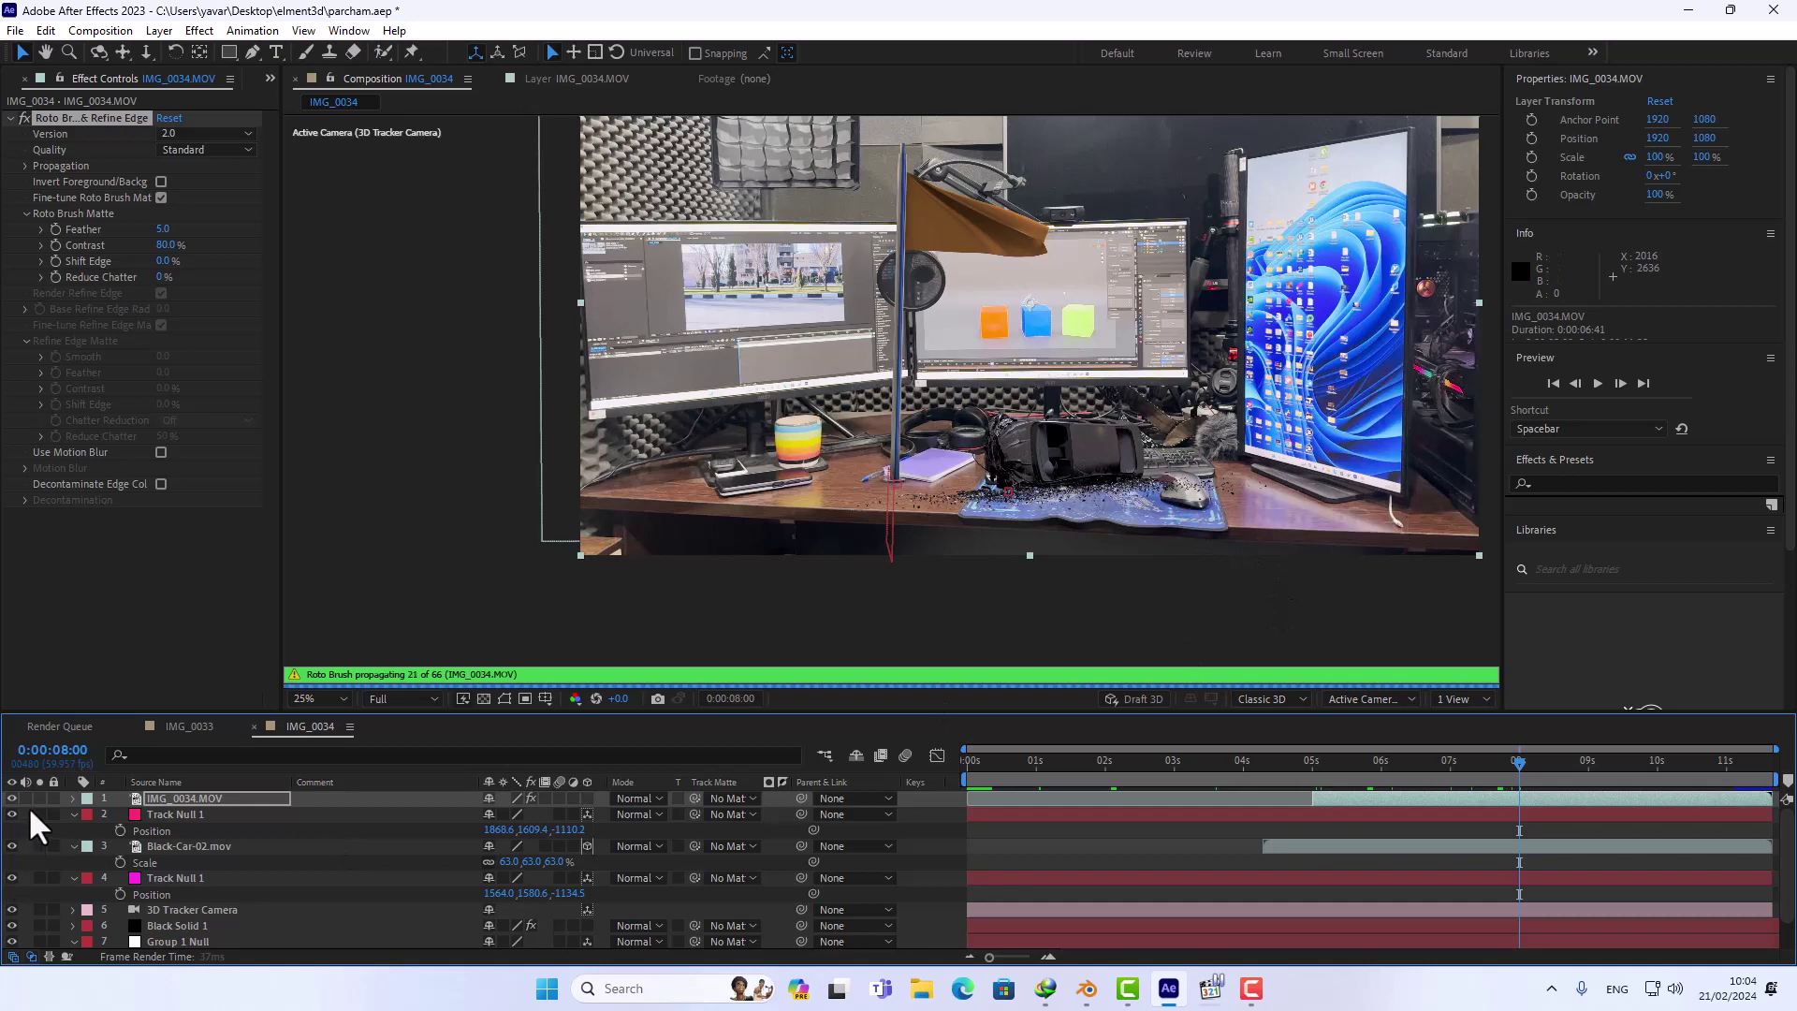
left_click_drag(1066, 767, 1008, 776)
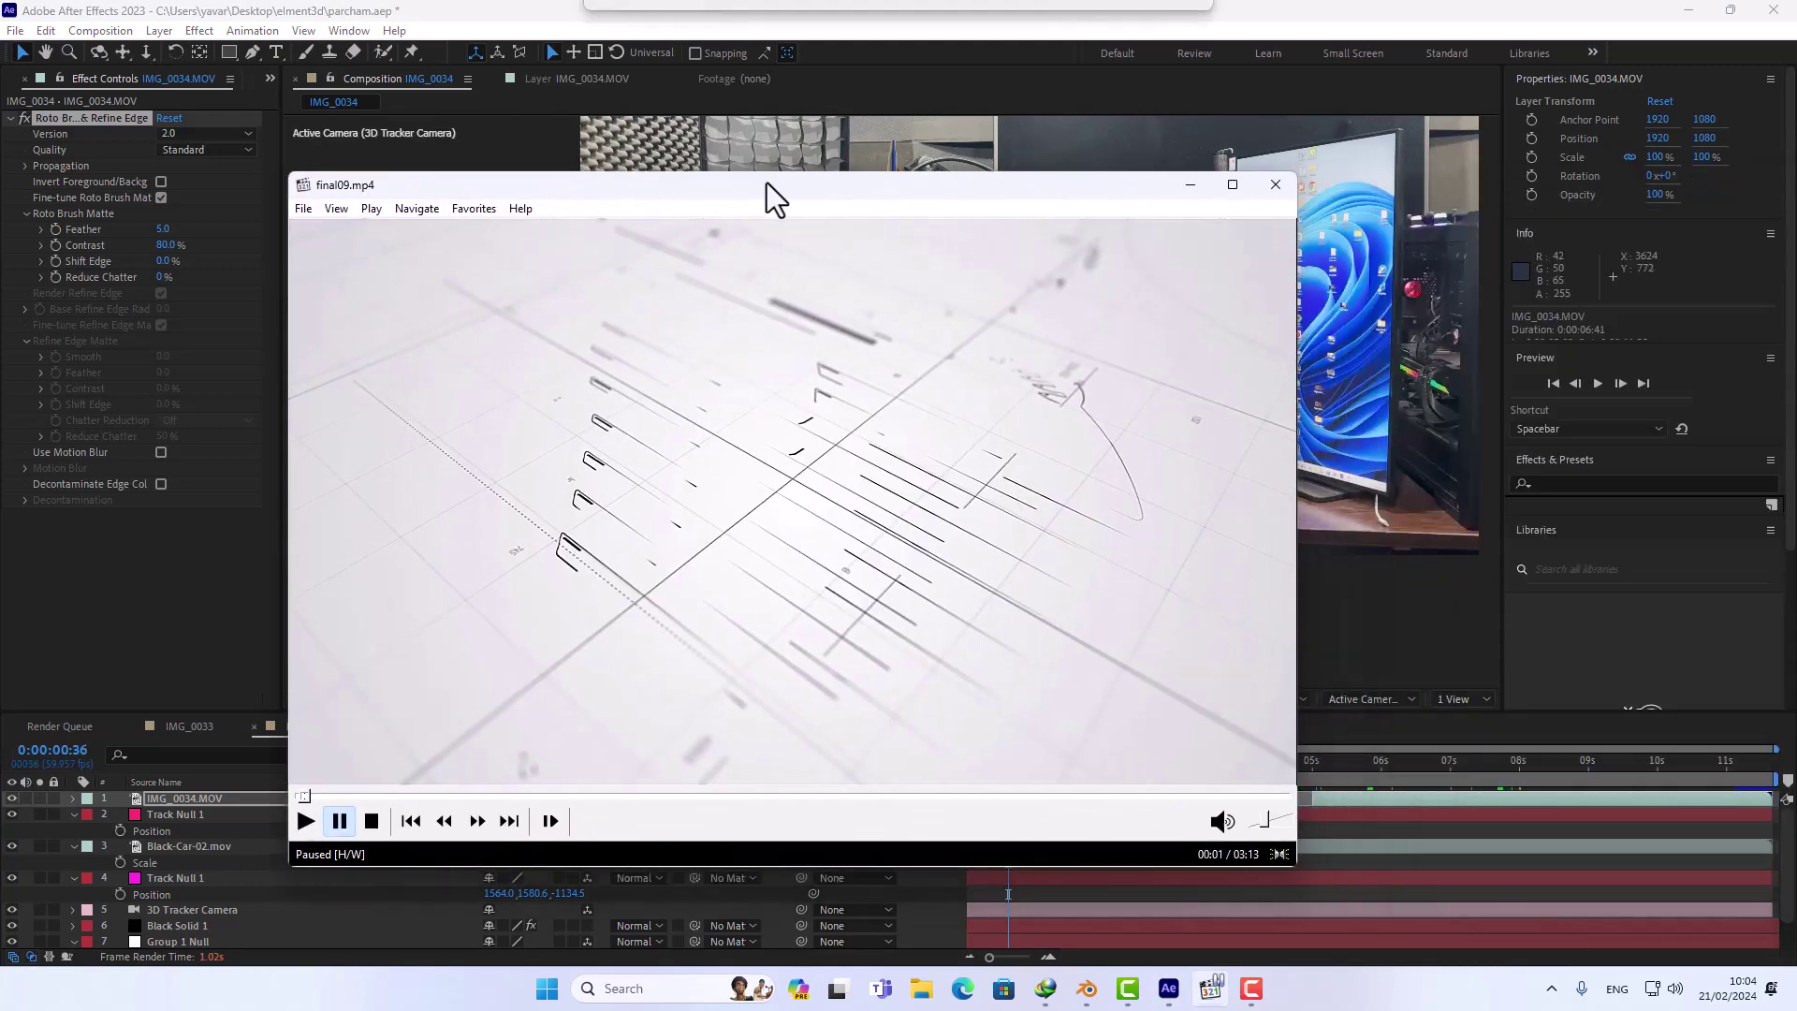
left_click_drag(767, 182, 805, 171)
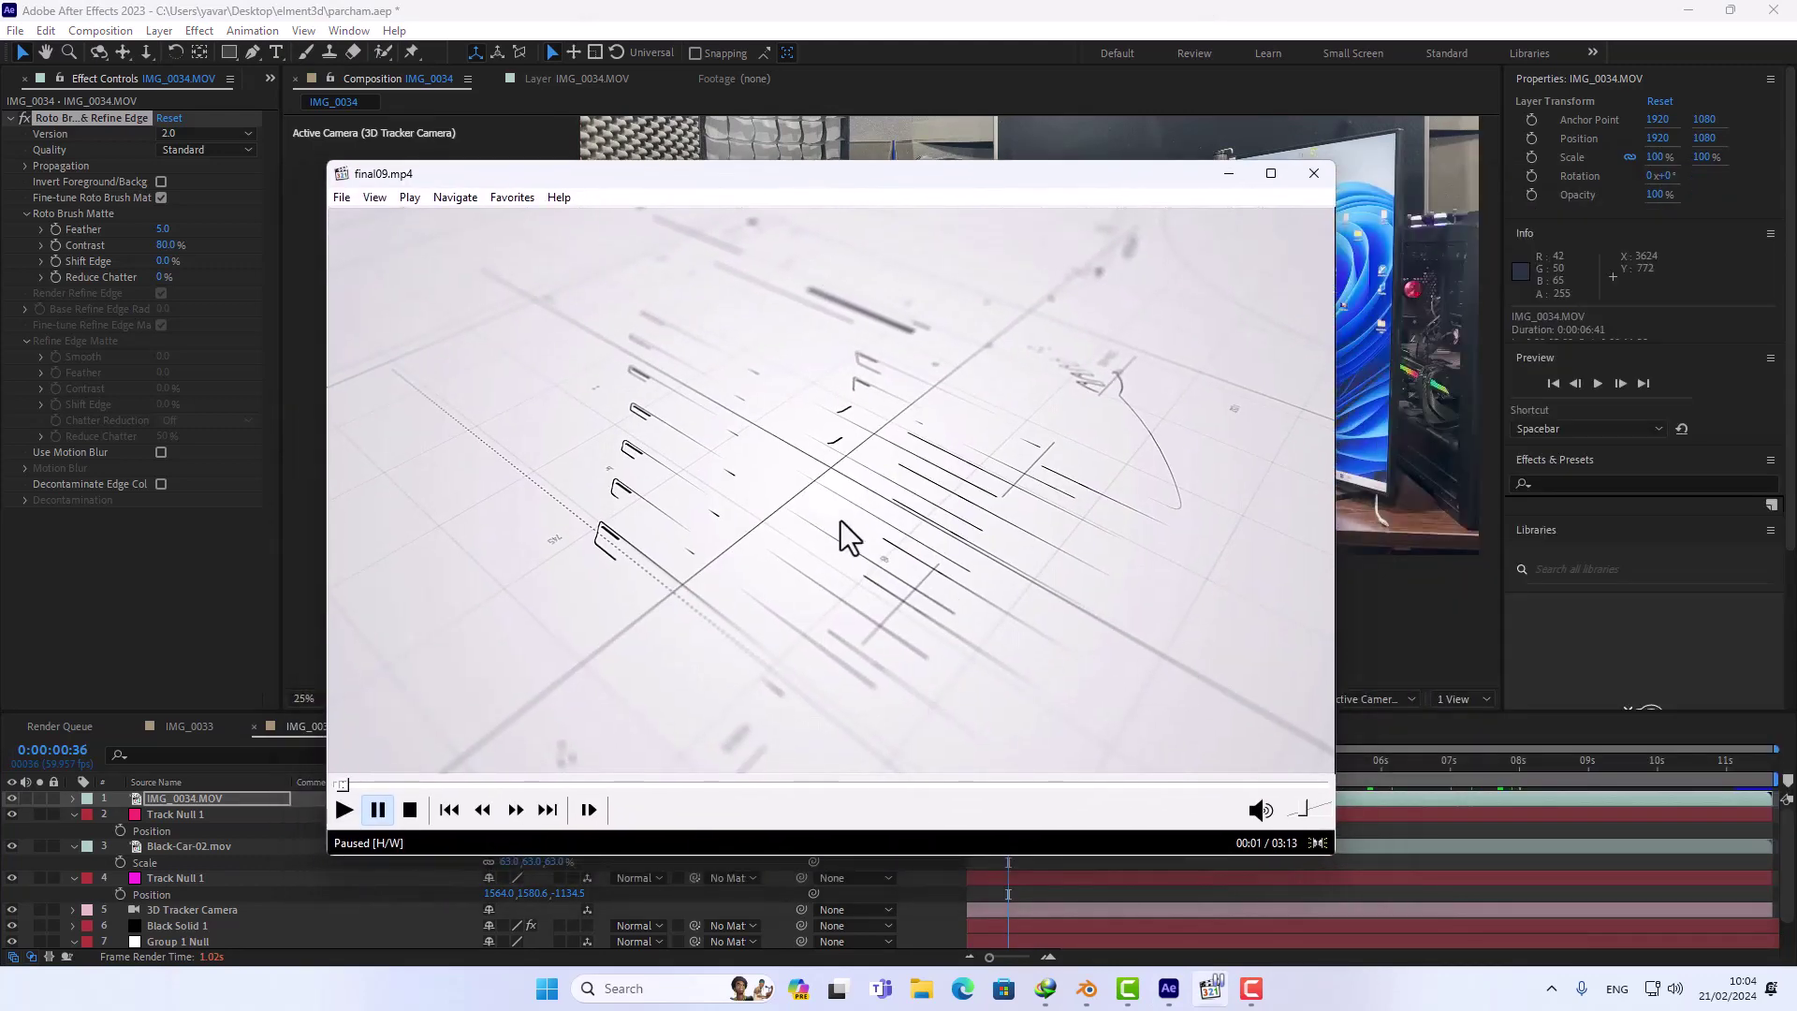
- Play final09.mp4 fullscreen, skipping through 00:48, 01:11, 01:48 and 02:38 to the closing logo
key("space")
double_click(1228, 666)
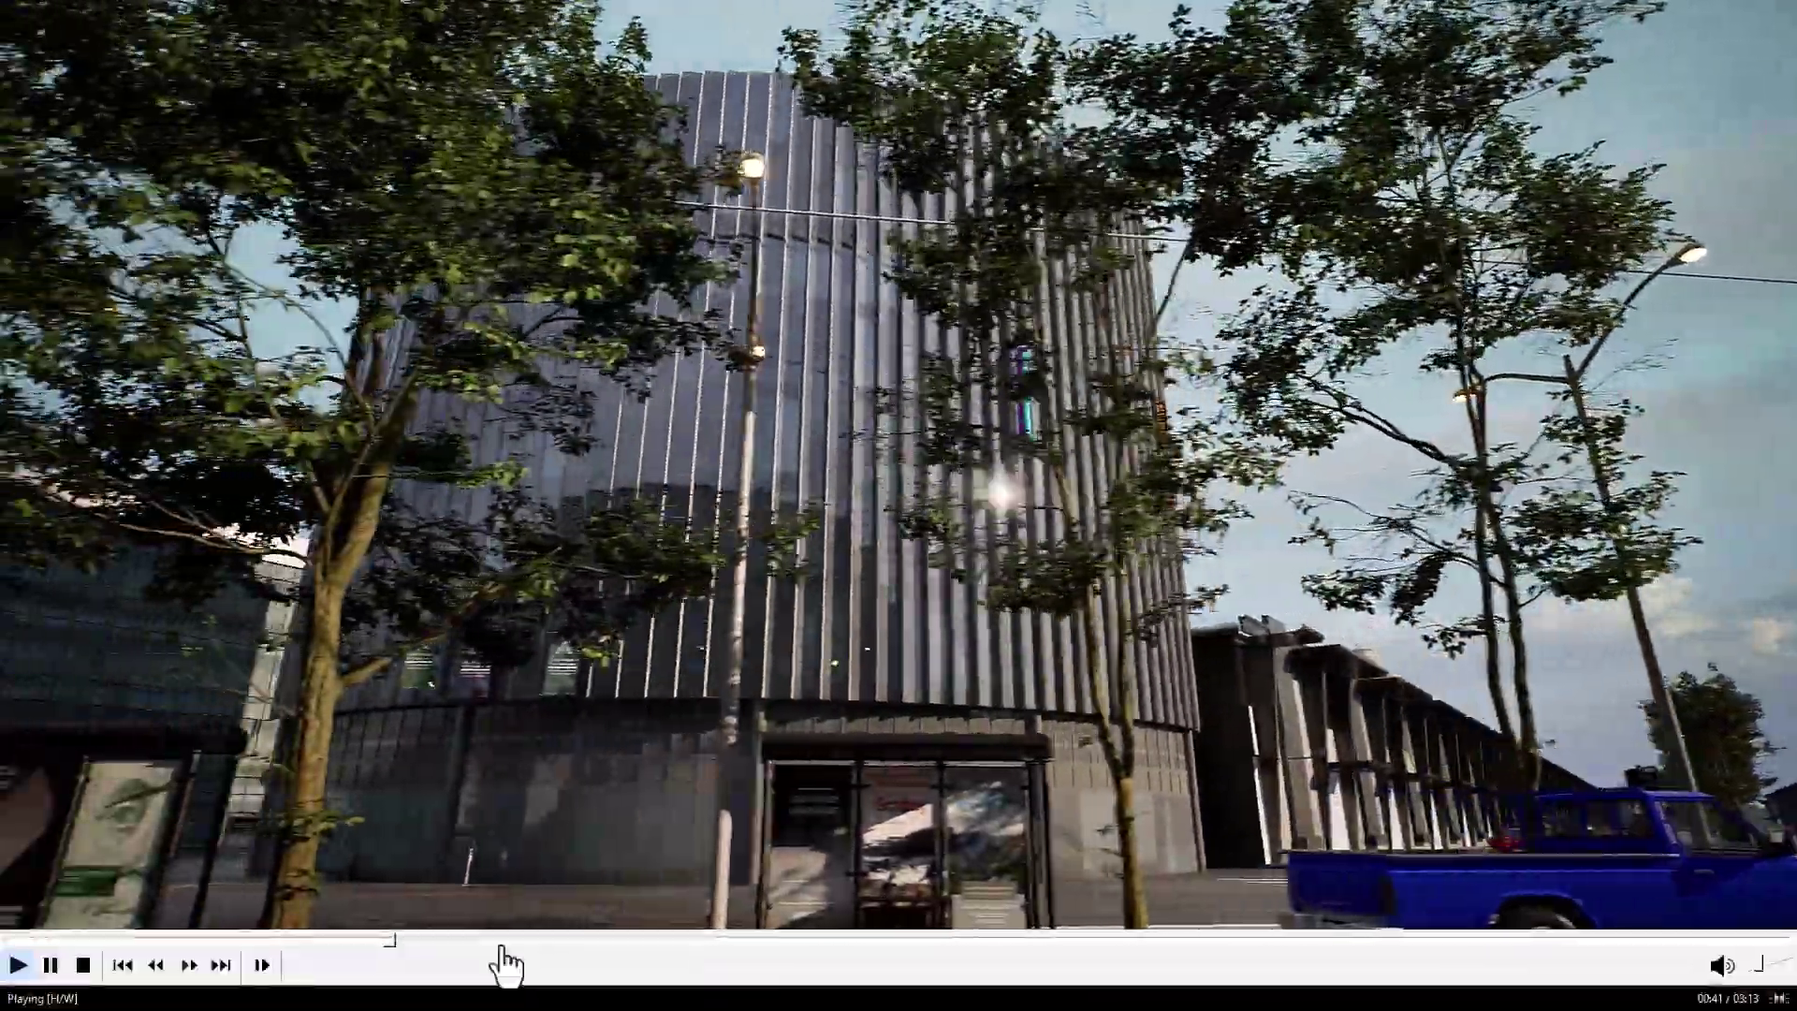
left_click(449, 964)
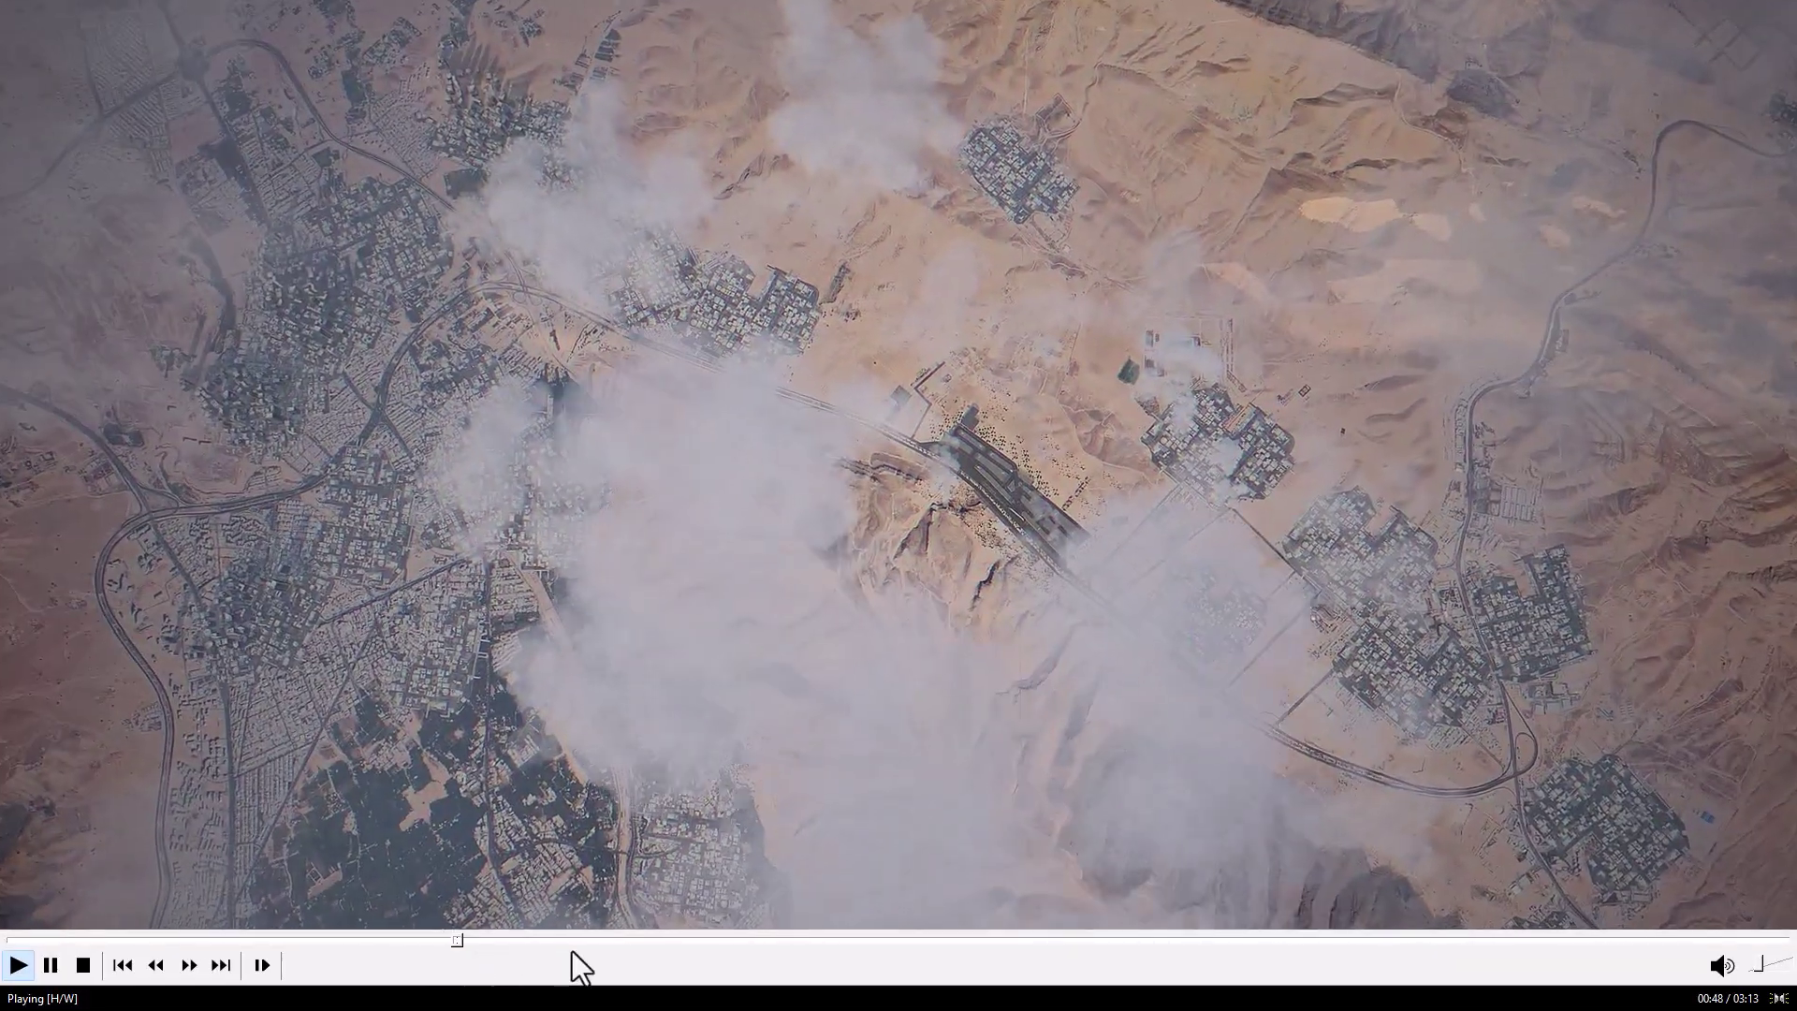
left_click(663, 940)
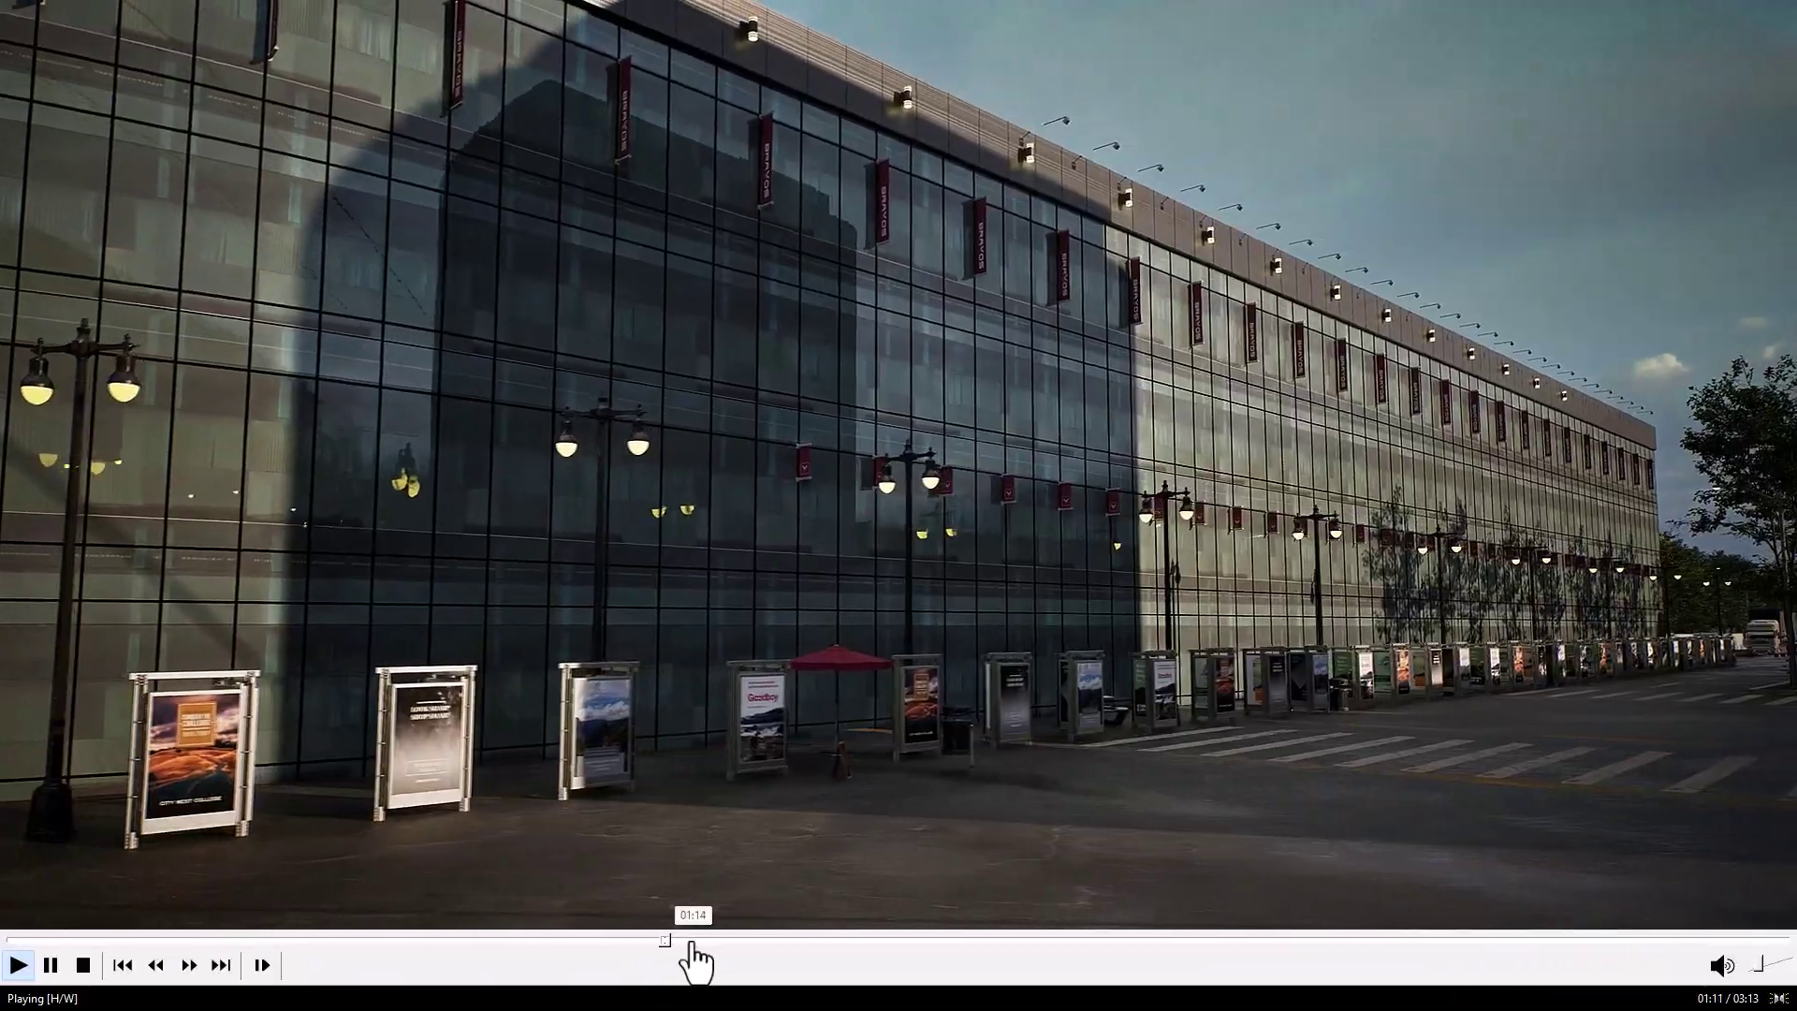
left_click_drag(694, 961, 1006, 957)
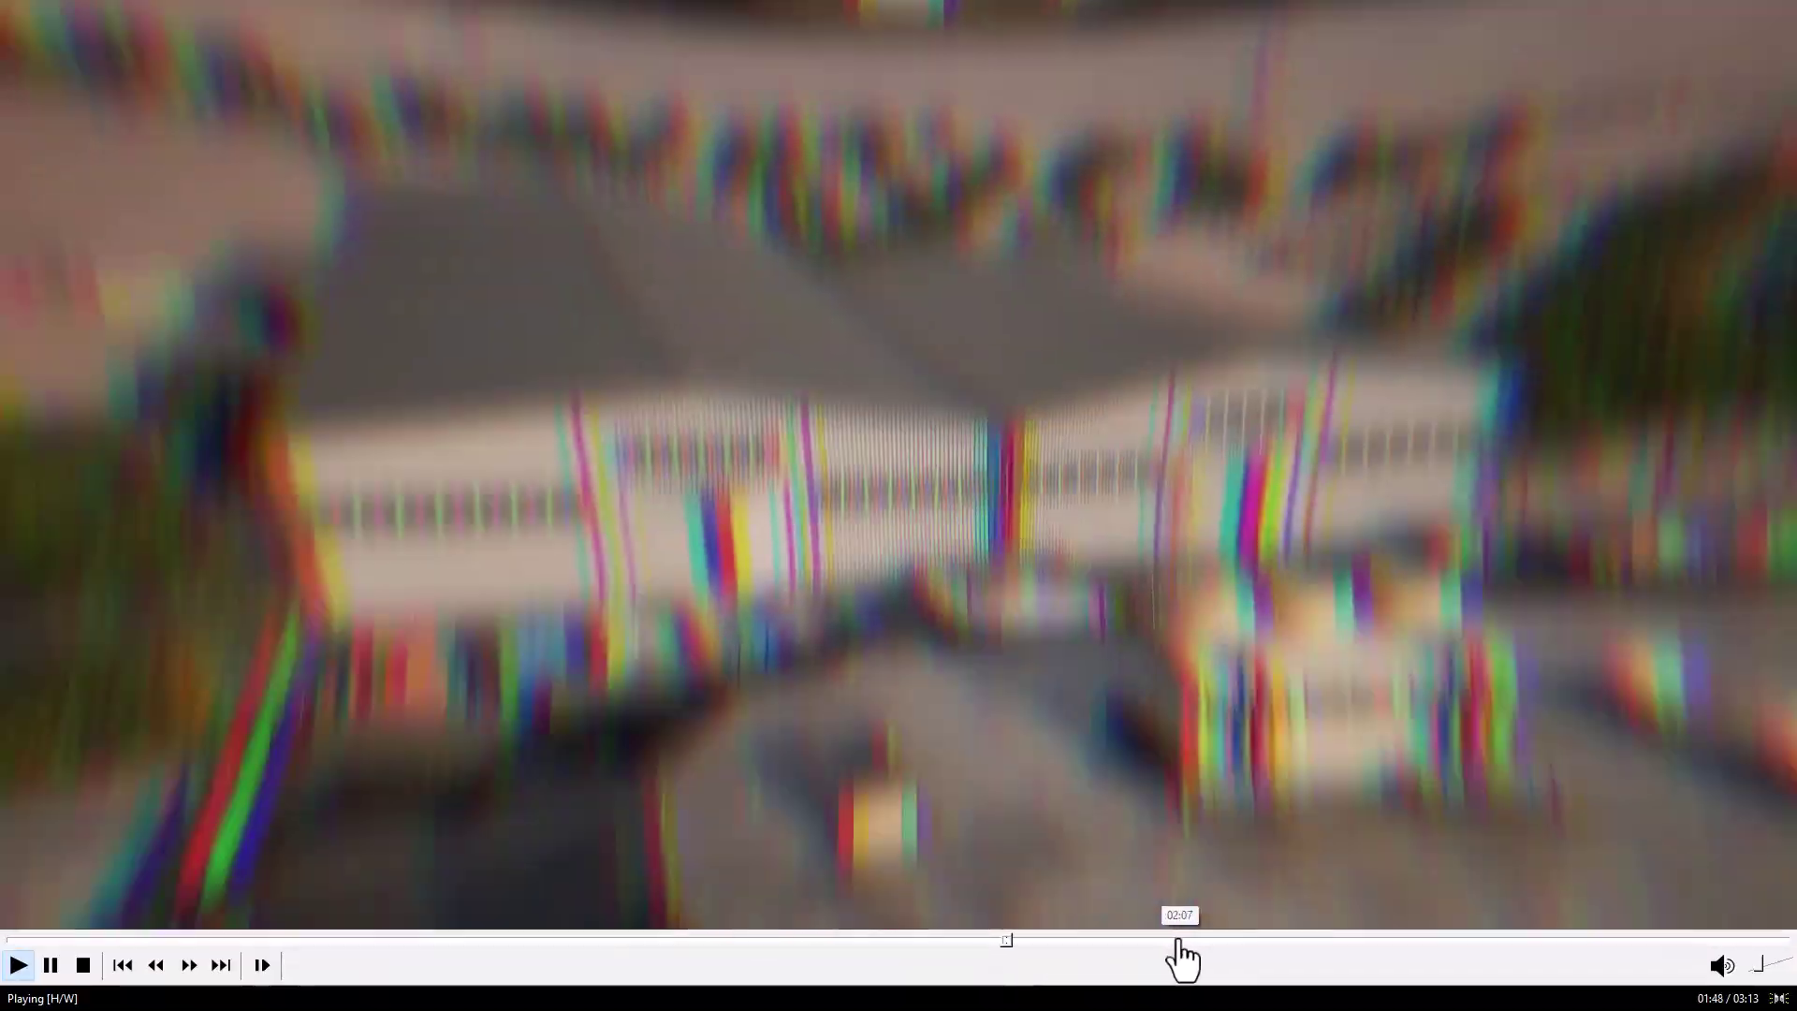
left_click_drag(1181, 959, 1676, 962)
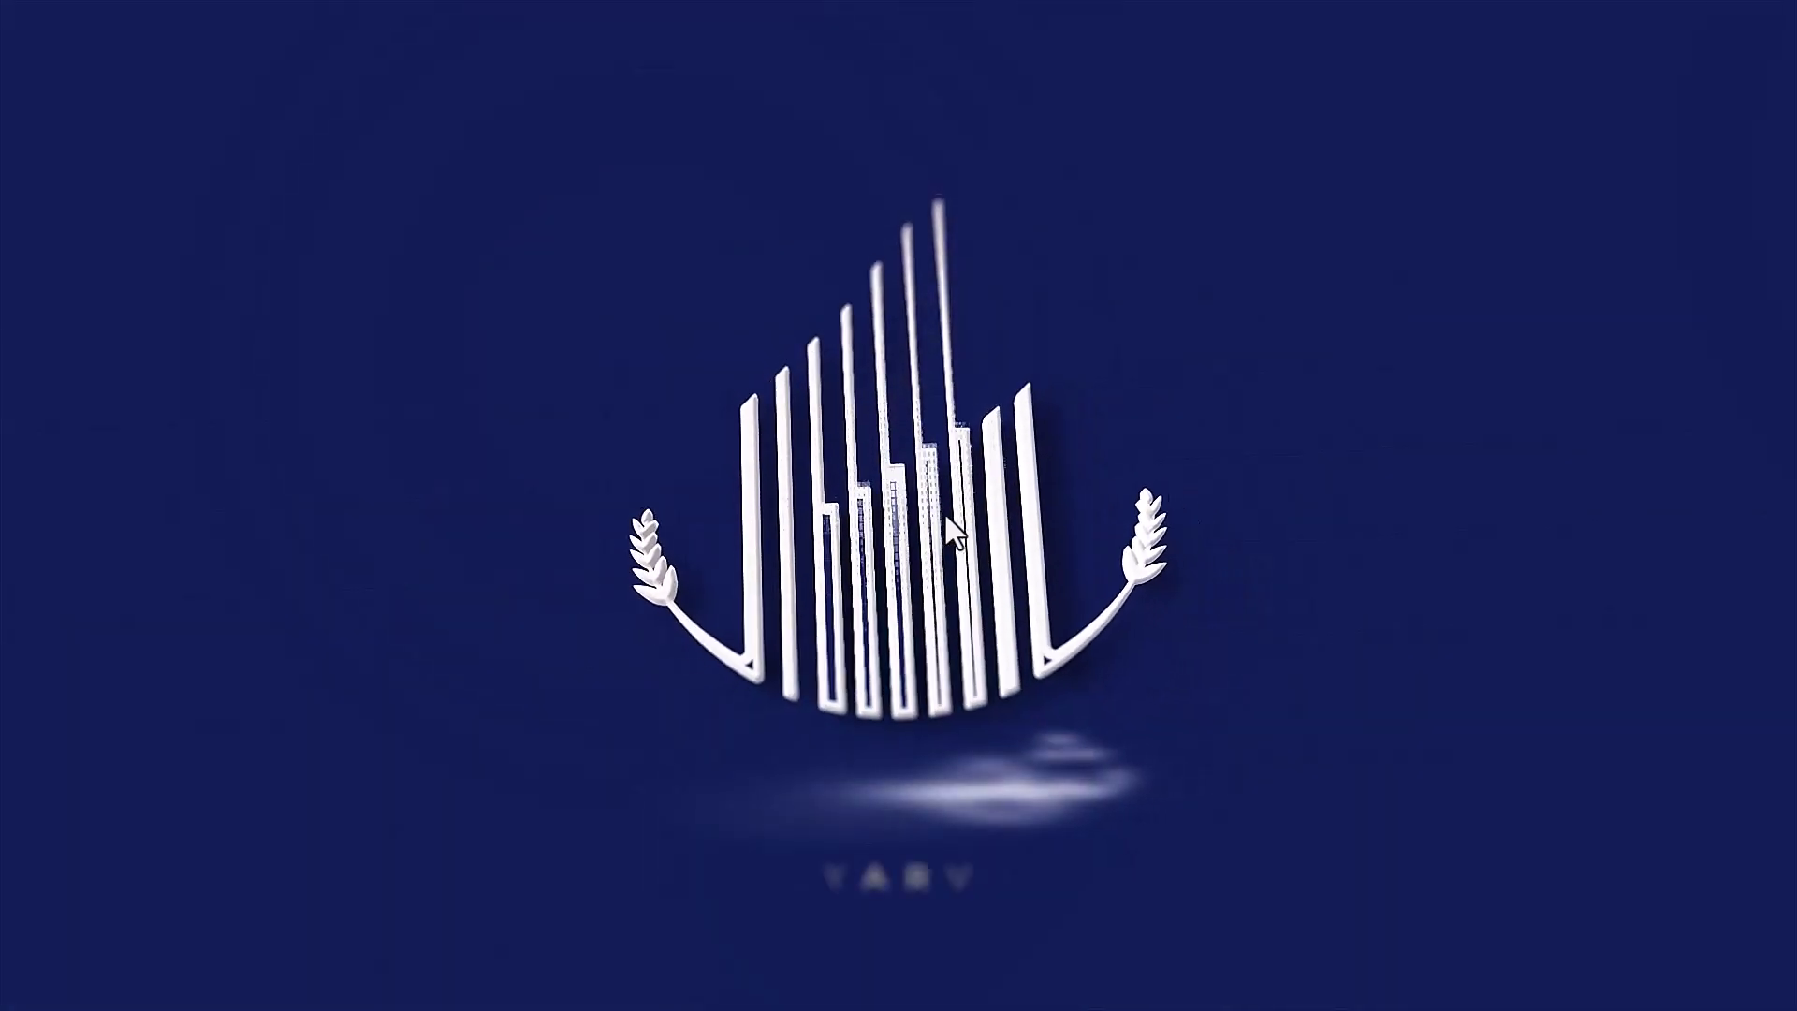
double_click(947, 507)
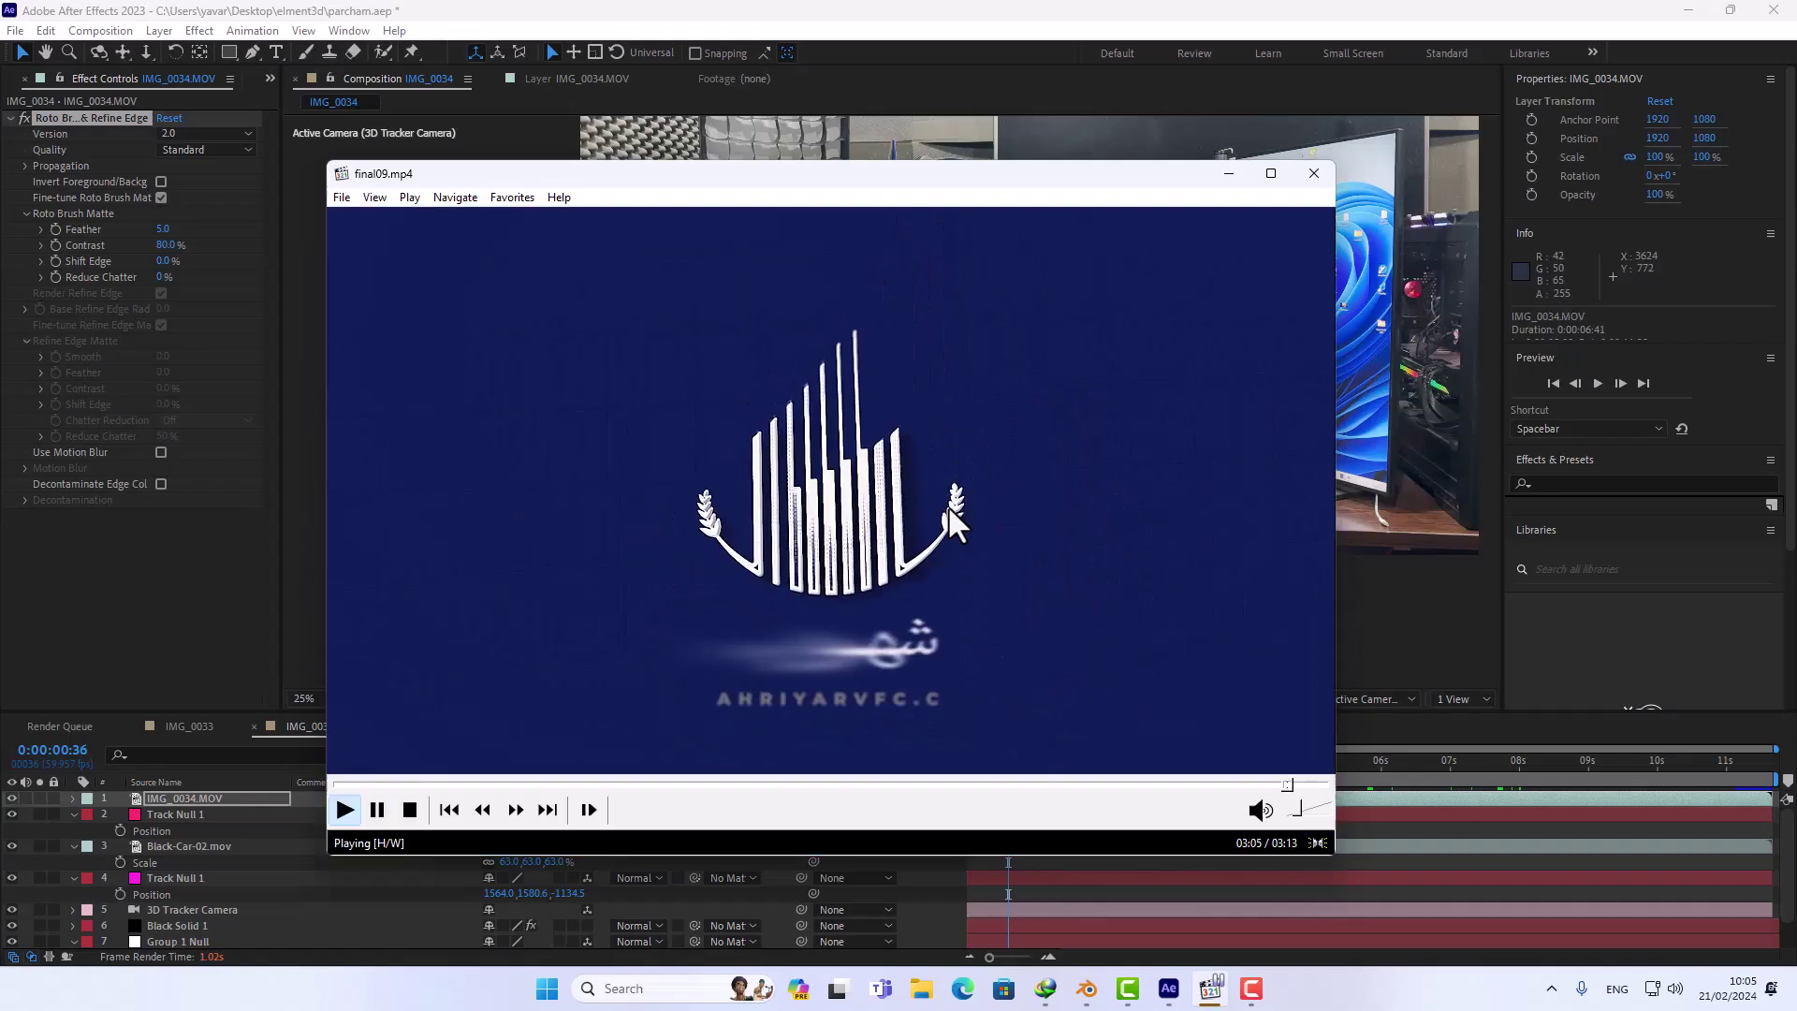
- Close the final09.mp4 player and scrub the IMG_0034 composite from 0:00:00:30 to watch the flag
left_click(1314, 173)
left_click(1001, 777)
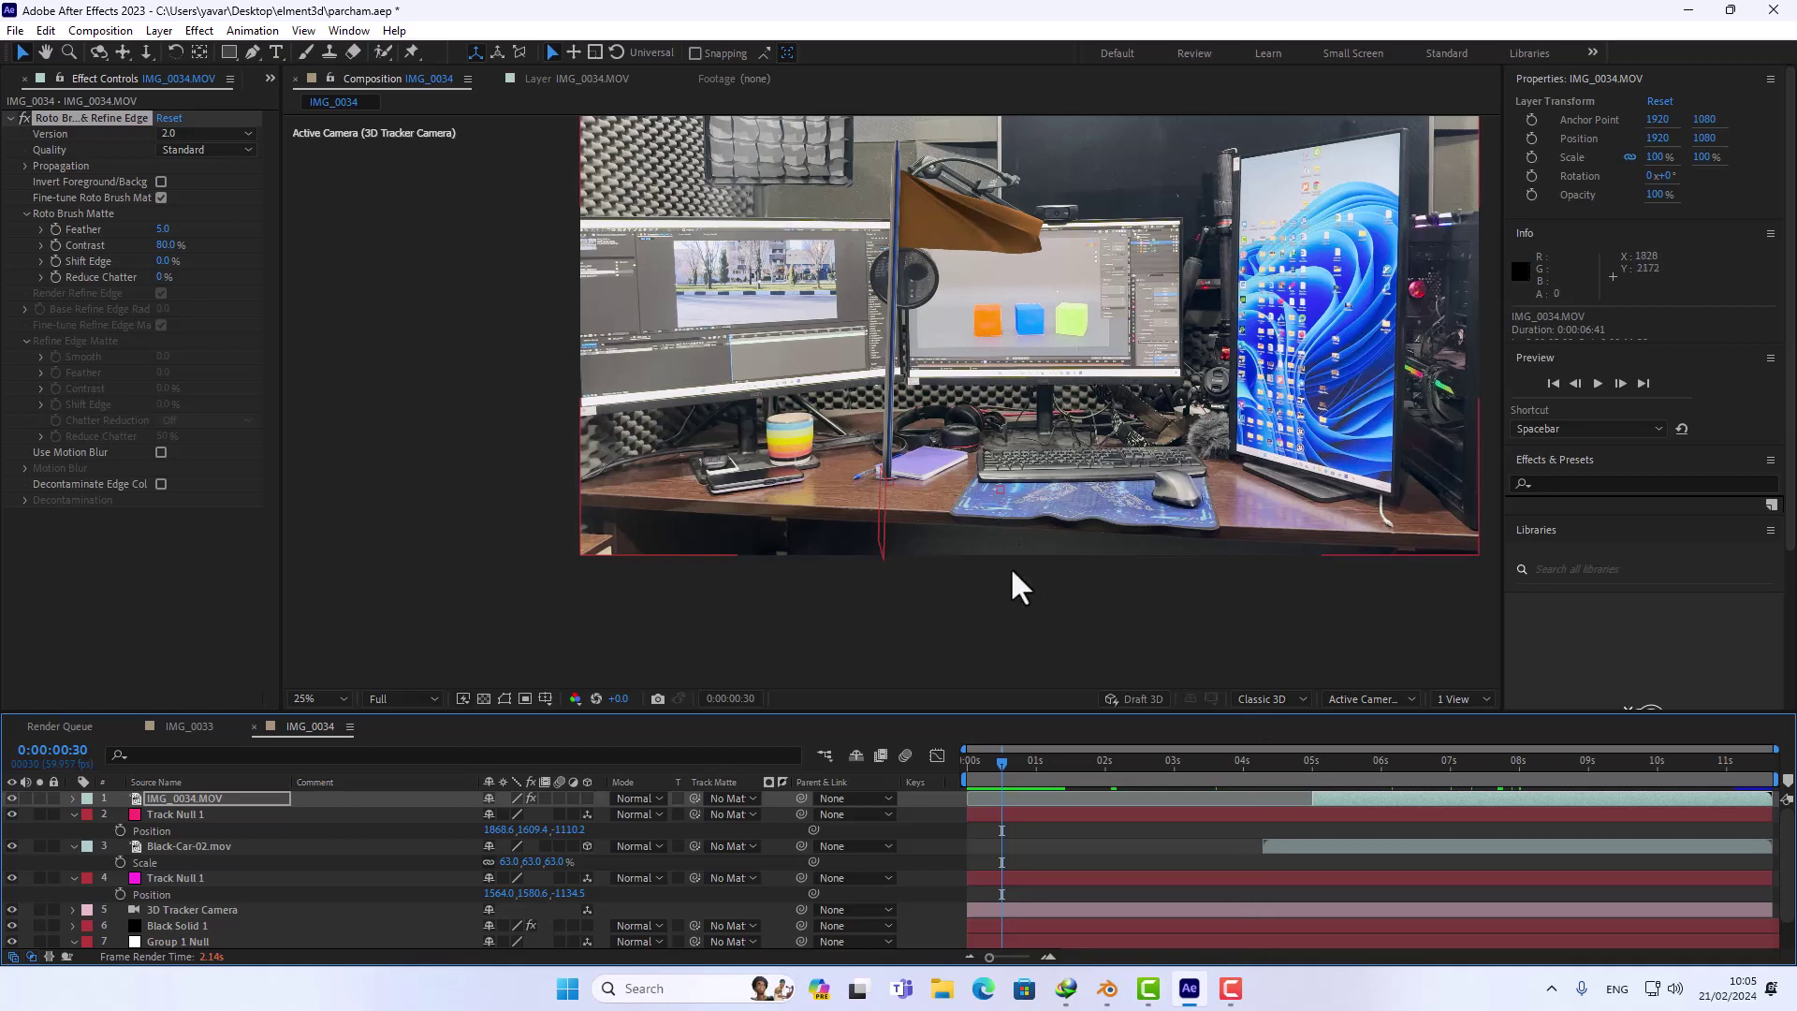
mouse_move(997, 766)
left_mouse_down()
mouse_move(981, 760)
mouse_move(1061, 762)
mouse_move(1050, 774)
left_mouse_up()
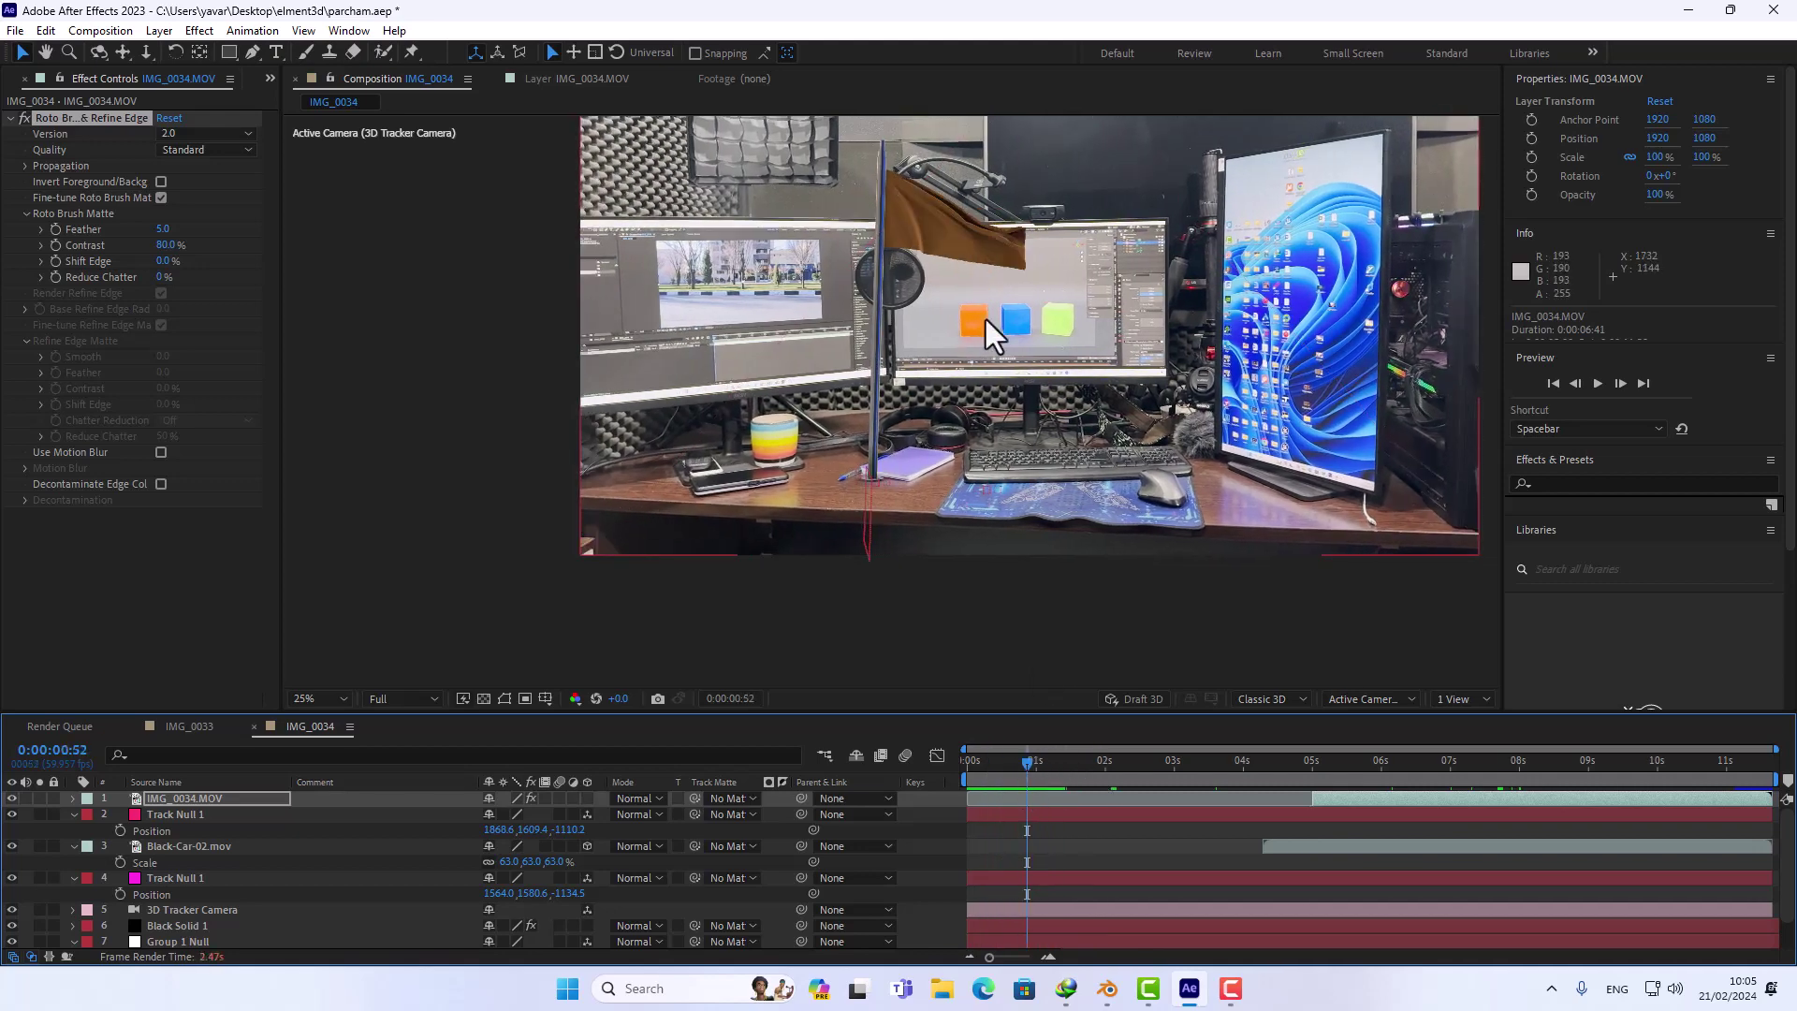